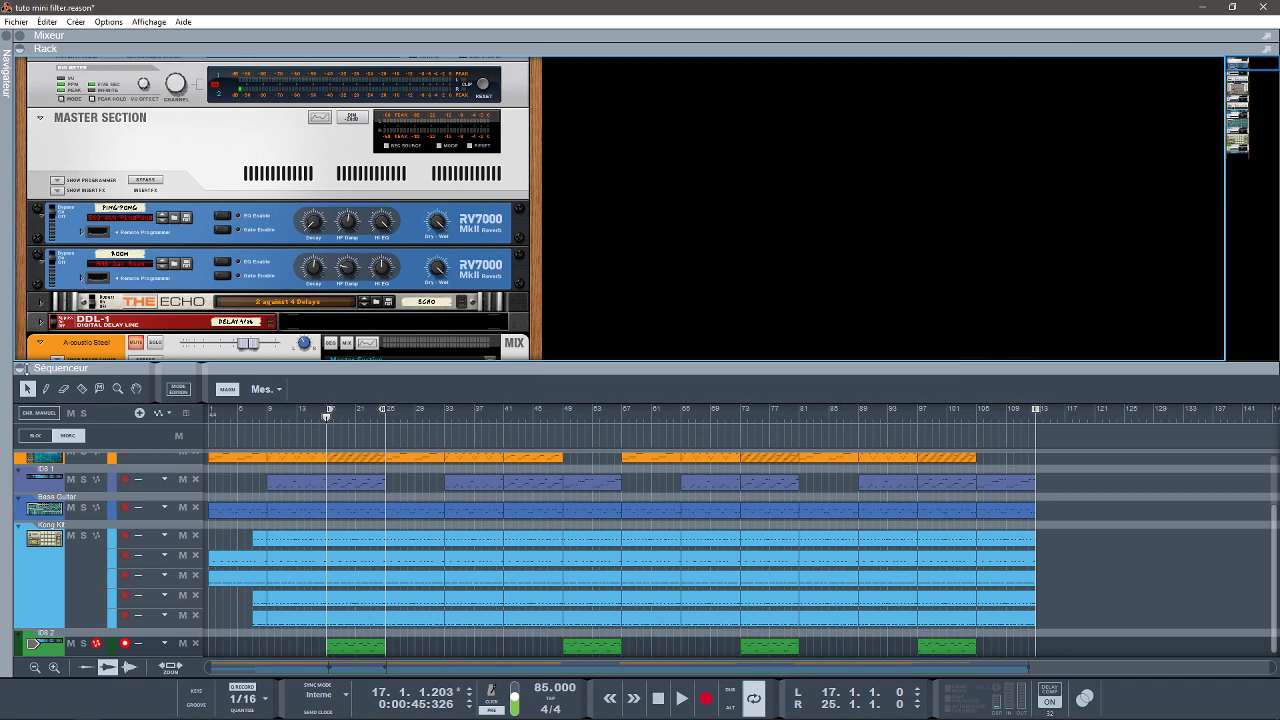
- Open the A-coustic Steel channel's Mini-Filter editor, enlarge it to 120% and reposition its window so all controls are visible
{"action": "left_click", "coordinate": [20, 369]}
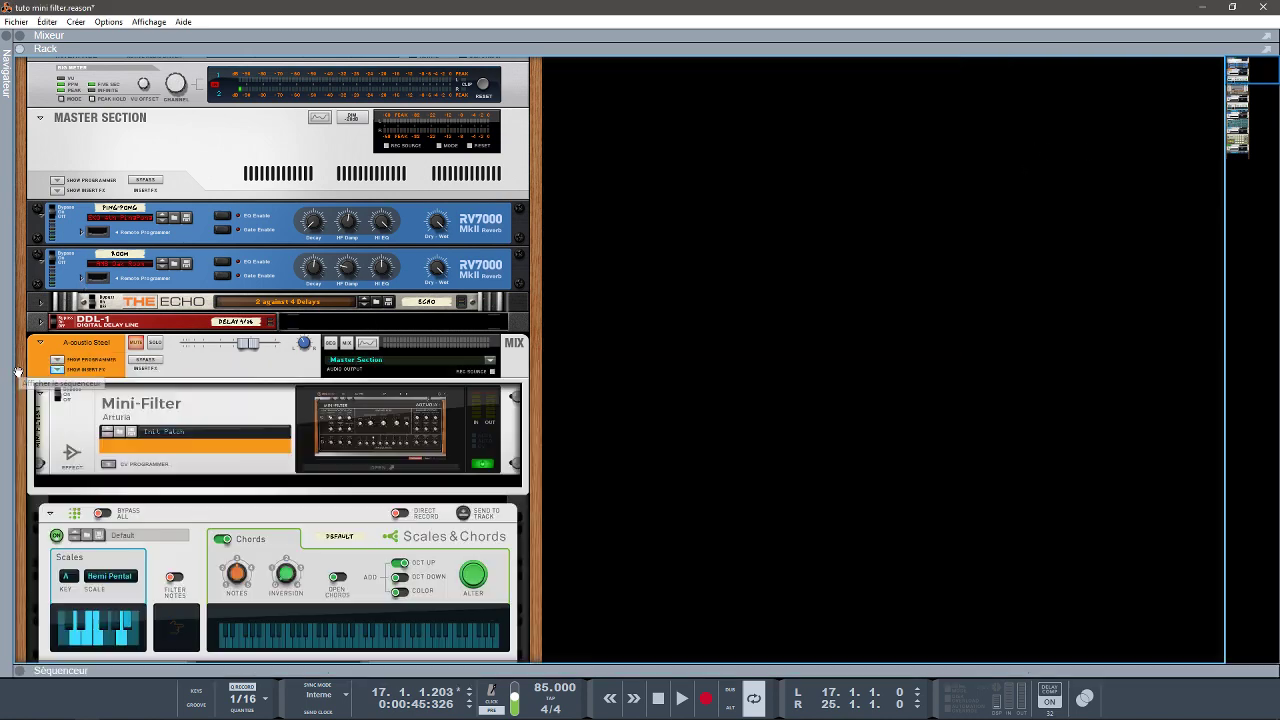
{"action": "left_click", "coordinate": [426, 469]}
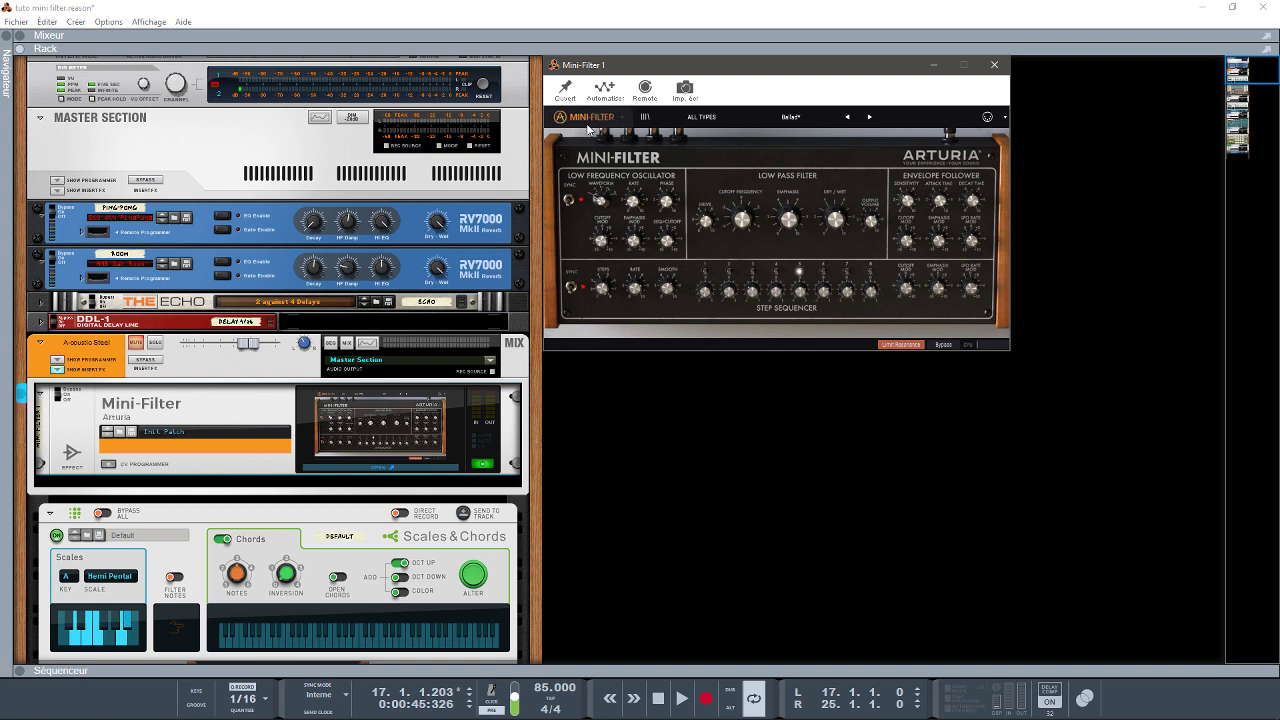
{"action": "left_click", "coordinate": [580, 117]}
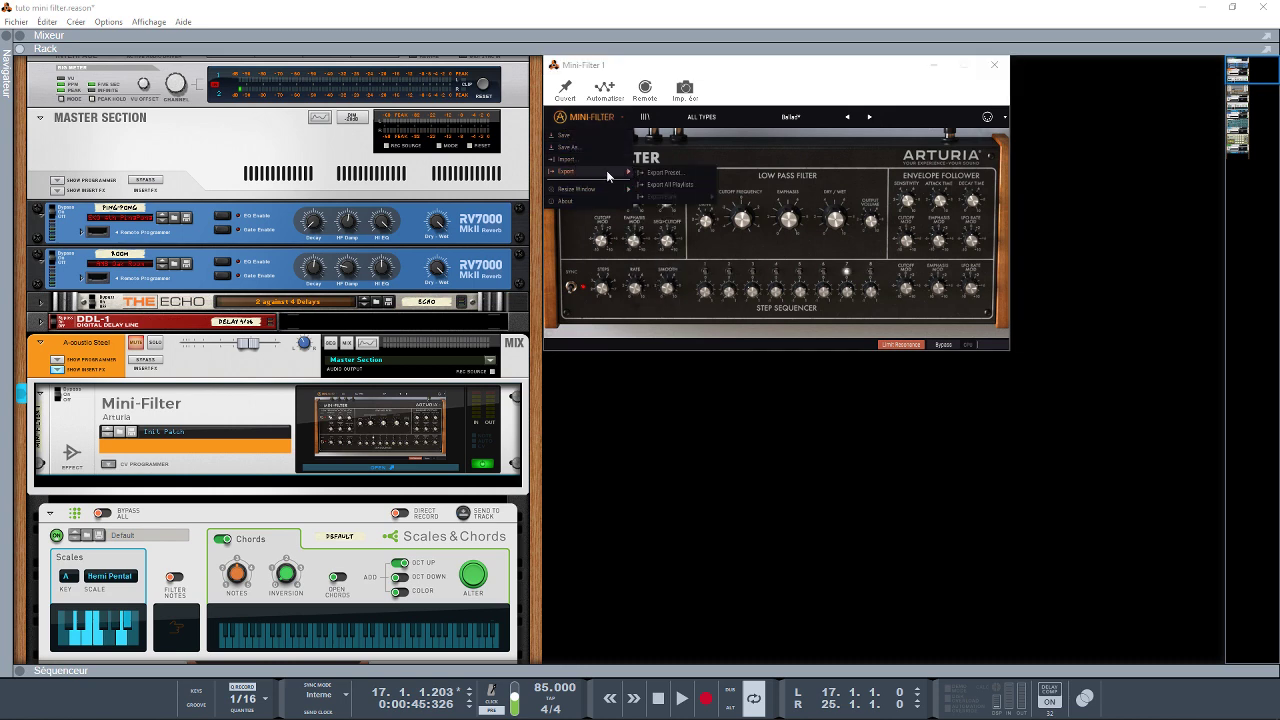
{"action": "mouse_move", "coordinate": [591, 193]}
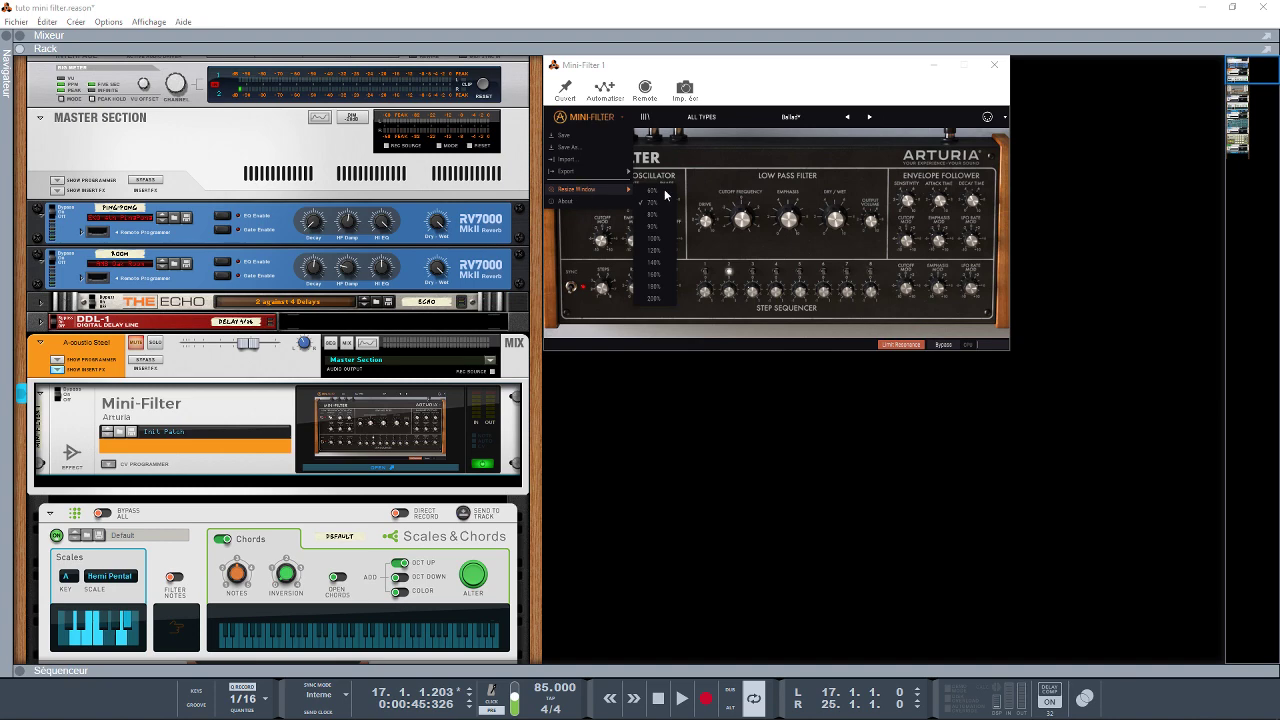
{"action": "left_click", "coordinate": [656, 256]}
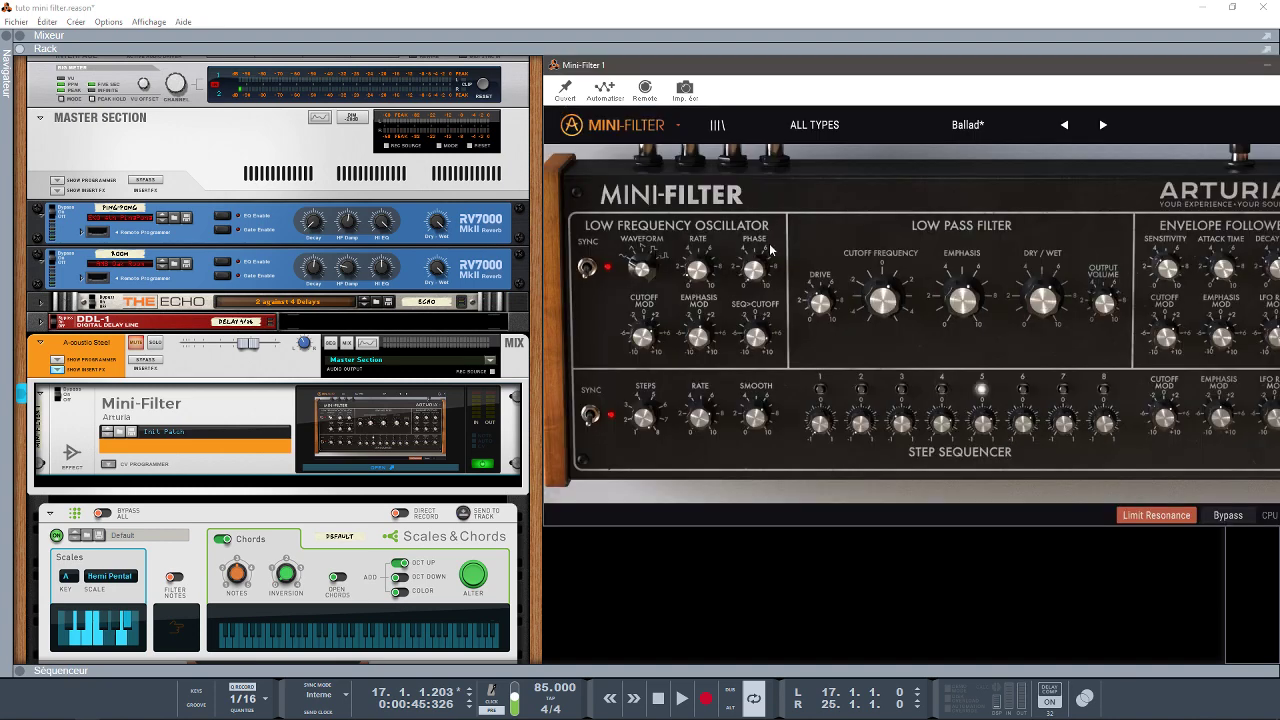
{"action": "left_click_drag", "start_coordinate": [971, 65], "coordinate": [669, 84]}
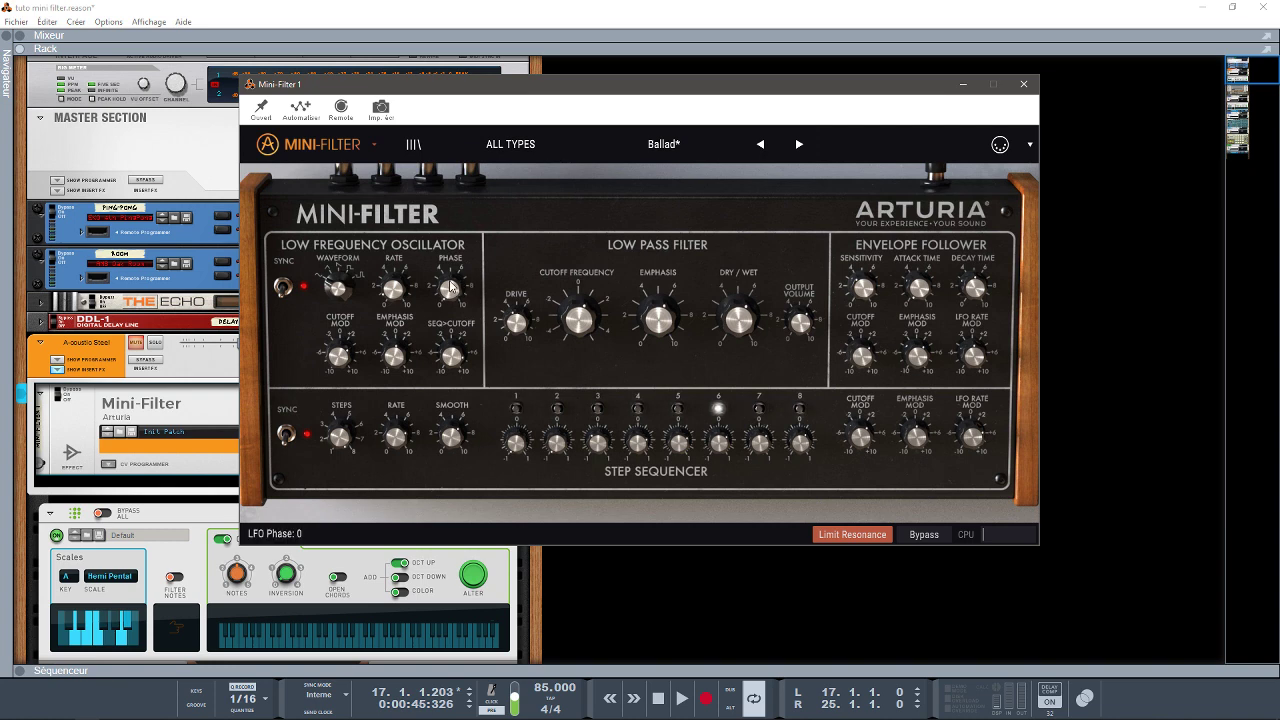
- Examine the Mini-Filter's LFO phase control and the low pass filter's drive, cutoff frequency, emphasis and dry/wet controls
{"action": "mouse_move", "coordinate": [450, 289]}
{"action": "left_mouse_down"}
{"action": "mouse_move", "coordinate": [444, 172]}
{"action": "mouse_move", "coordinate": [448, 290]}
{"action": "left_mouse_up"}
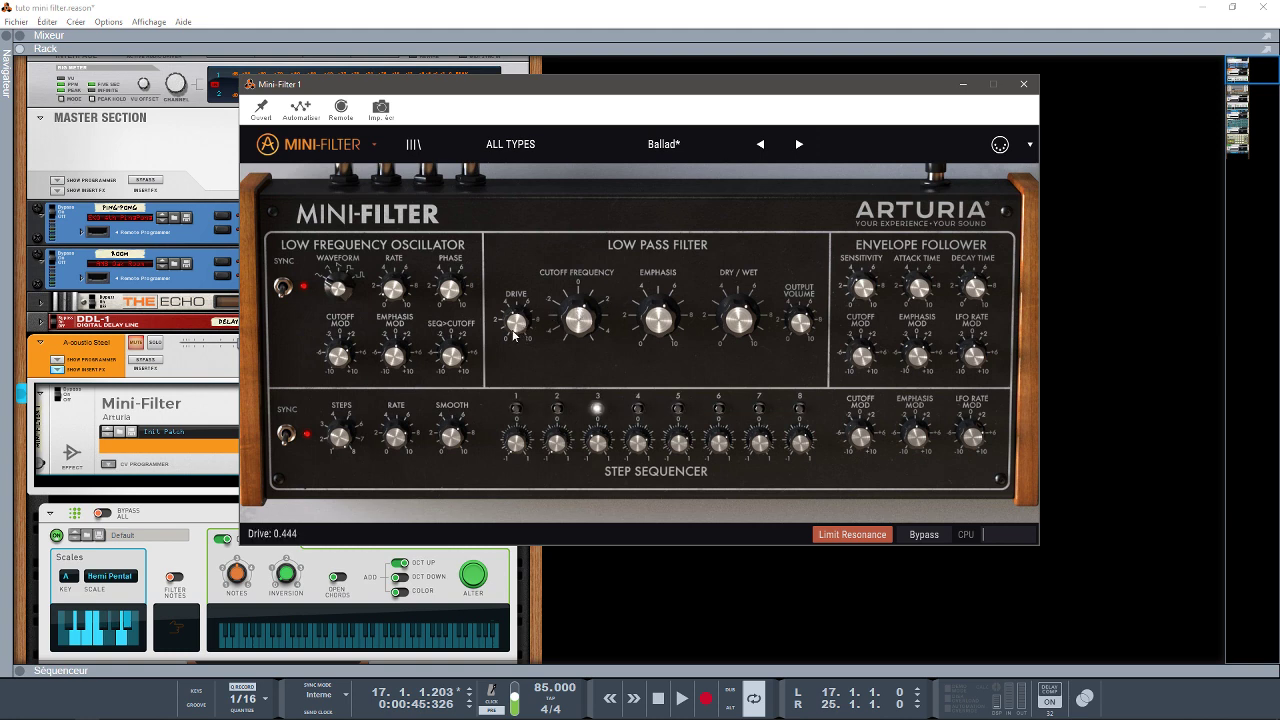
{"action": "left_click_drag", "start_coordinate": [509, 326], "coordinate": [507, 318]}
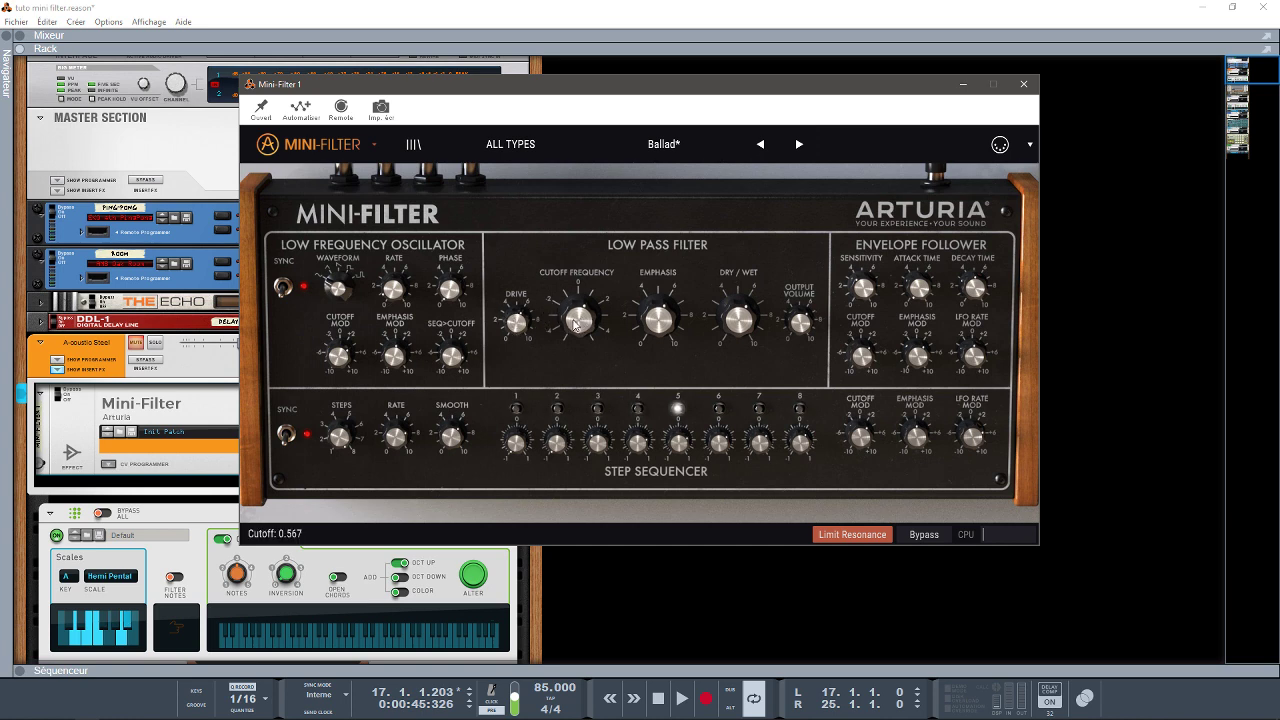
{"action": "mouse_move", "coordinate": [572, 331]}
{"action": "left_mouse_down"}
{"action": "mouse_move", "coordinate": [572, 320]}
{"action": "mouse_move", "coordinate": [571, 331]}
{"action": "left_mouse_up"}
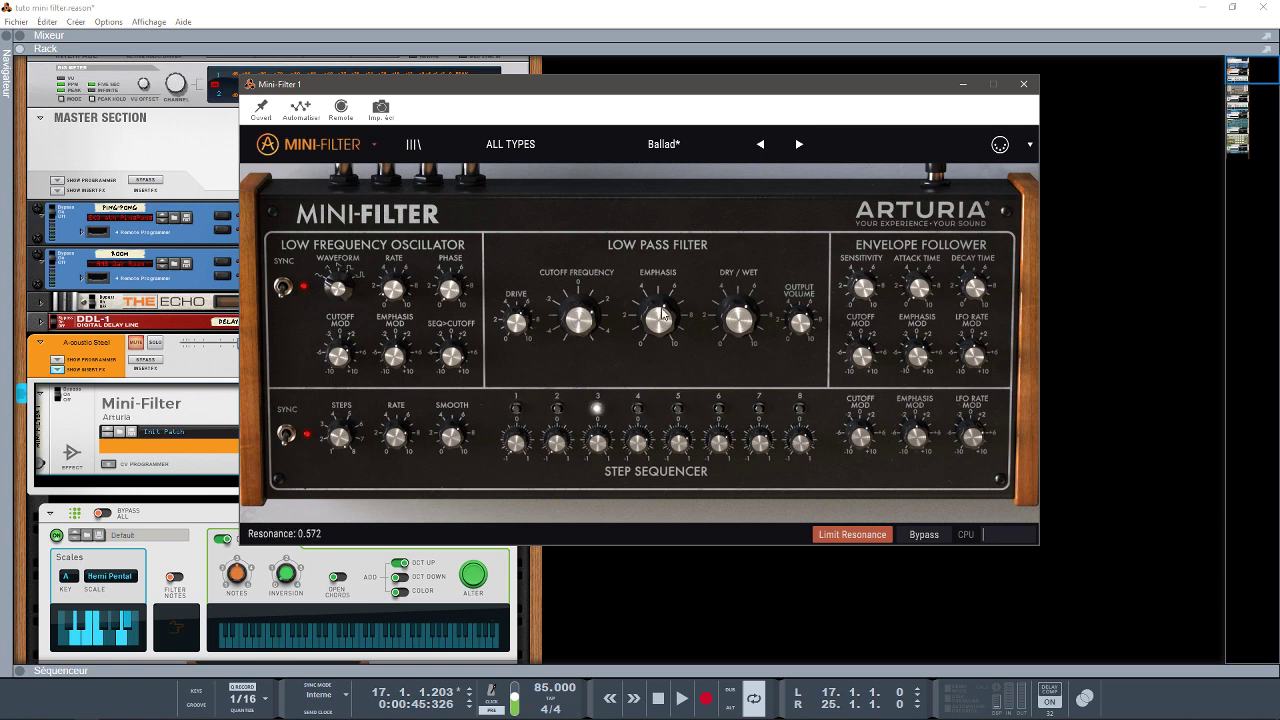
{"action": "mouse_move", "coordinate": [661, 313]}
{"action": "left_mouse_down"}
{"action": "mouse_move", "coordinate": [658, 303]}
{"action": "mouse_move", "coordinate": [656, 358]}
{"action": "mouse_move", "coordinate": [651, 319]}
{"action": "left_mouse_up"}
{"action": "left_click_drag", "start_coordinate": [657, 313], "coordinate": [658, 313]}
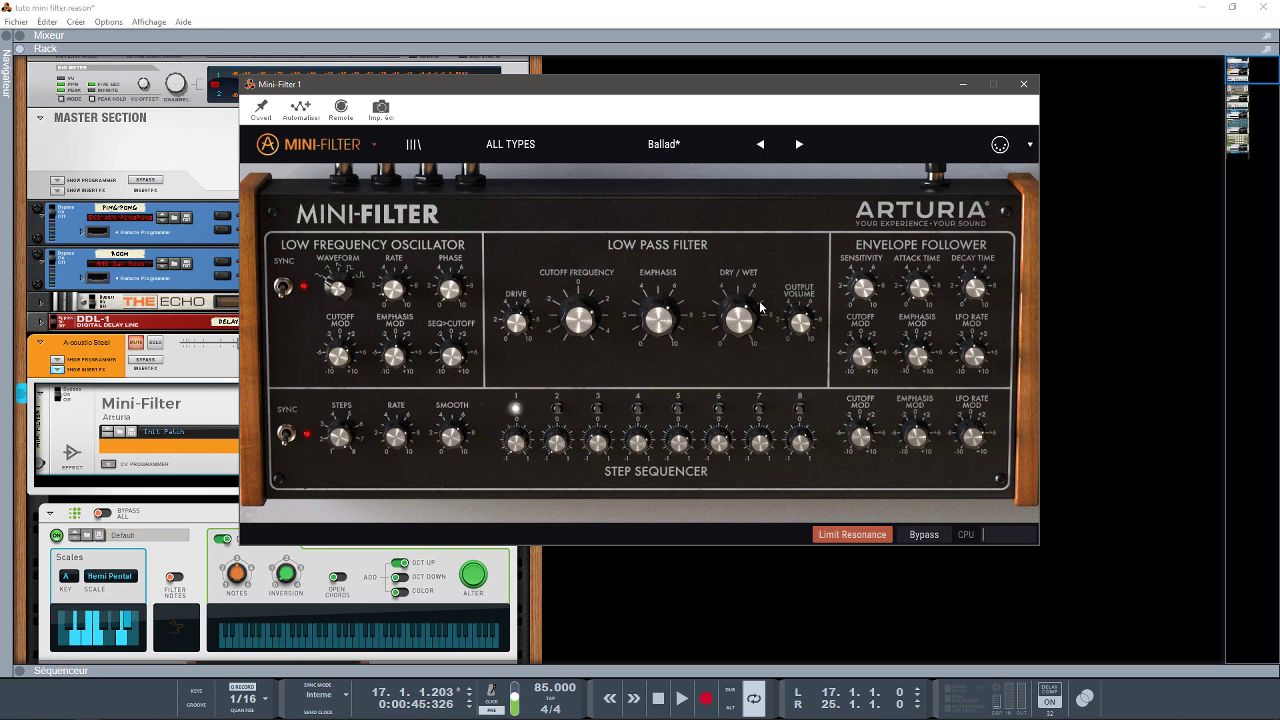
{"action": "mouse_move", "coordinate": [740, 314]}
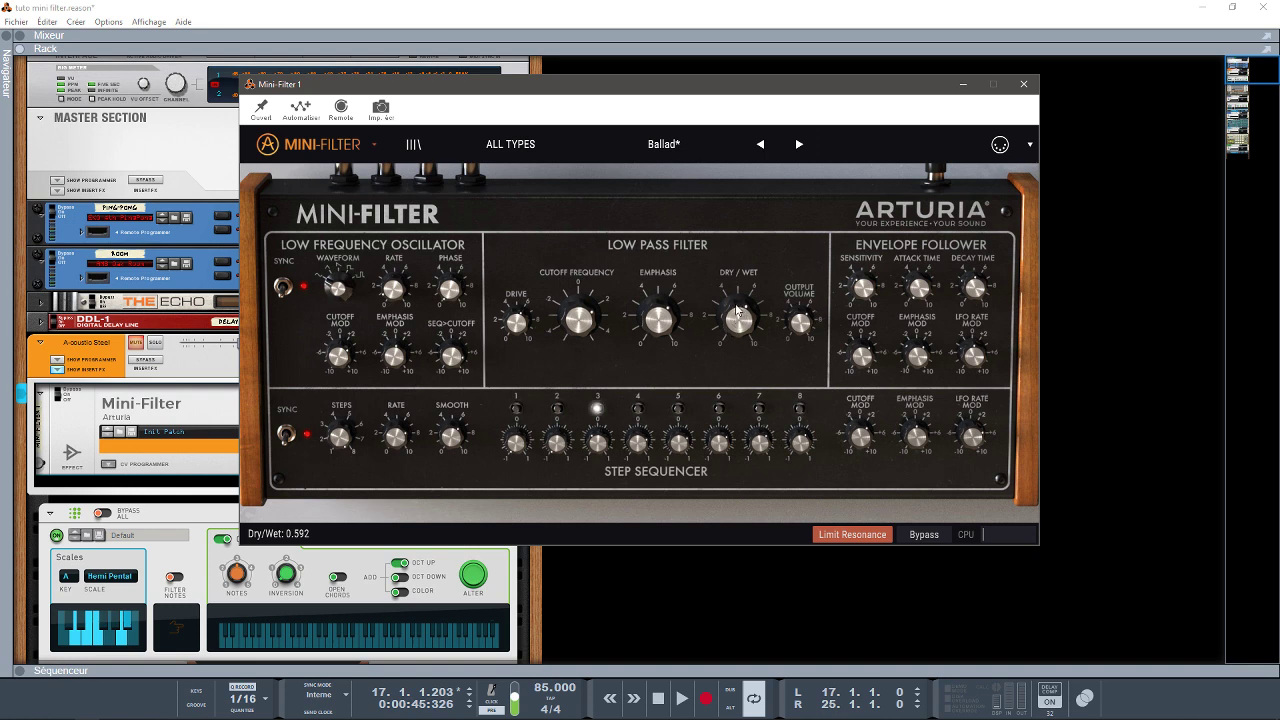
{"action": "mouse_move", "coordinate": [738, 313]}
{"action": "left_mouse_down"}
{"action": "mouse_move", "coordinate": [728, 297]}
{"action": "mouse_move", "coordinate": [741, 296]}
{"action": "left_mouse_up"}
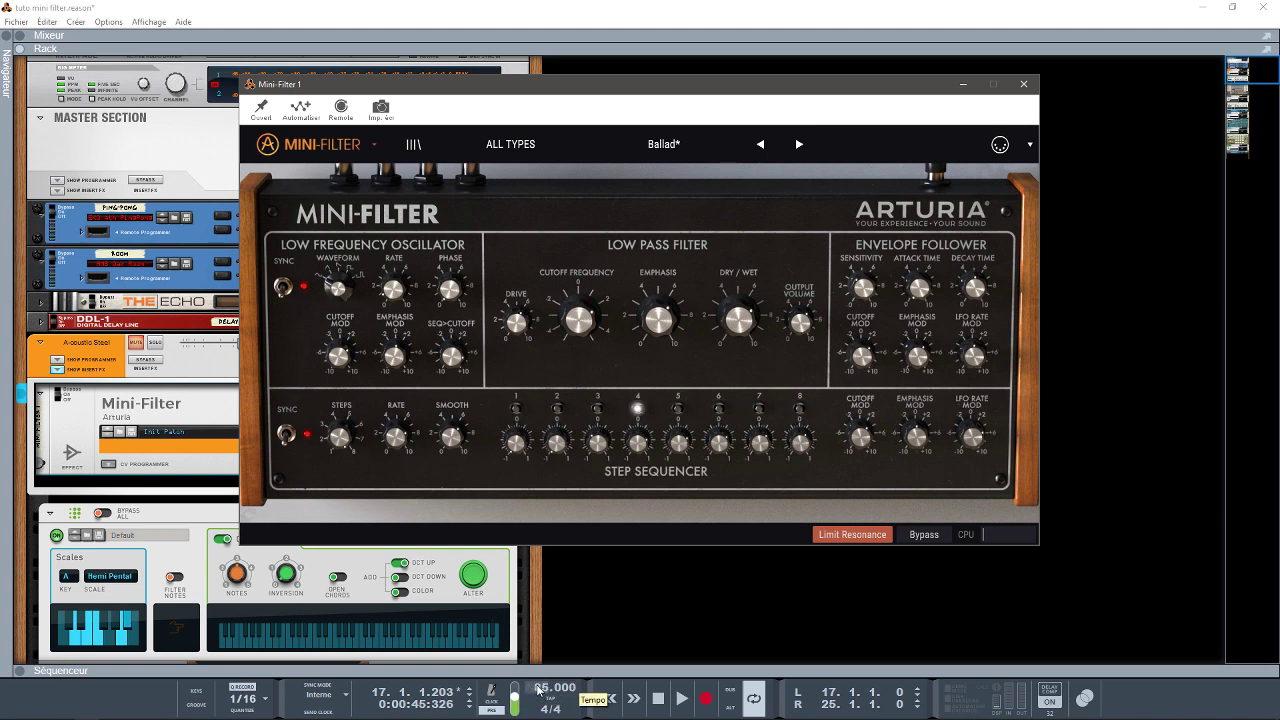
- Check the song tempo and the step sequencer's sync switch and step count control
{"action": "scroll", "coordinate": [541, 689], "scroll_direction": "down", "scroll_amount": 1}
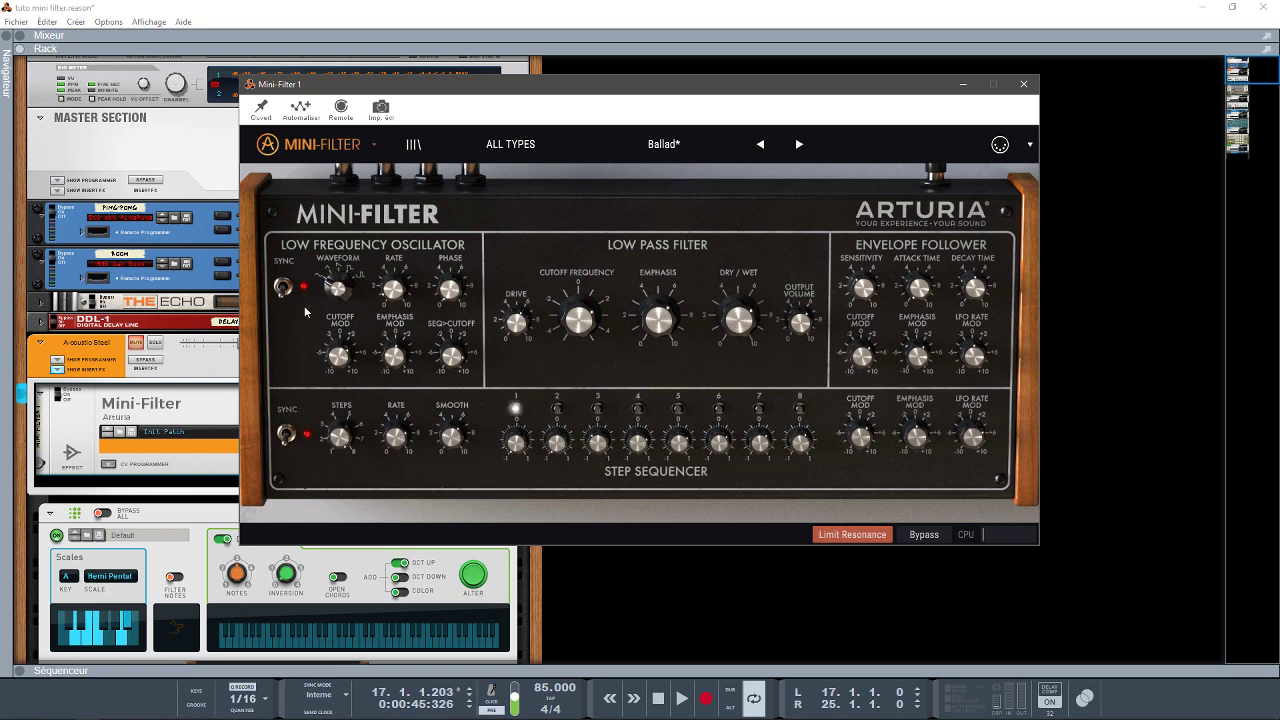
{"action": "left_click", "coordinate": [286, 435]}
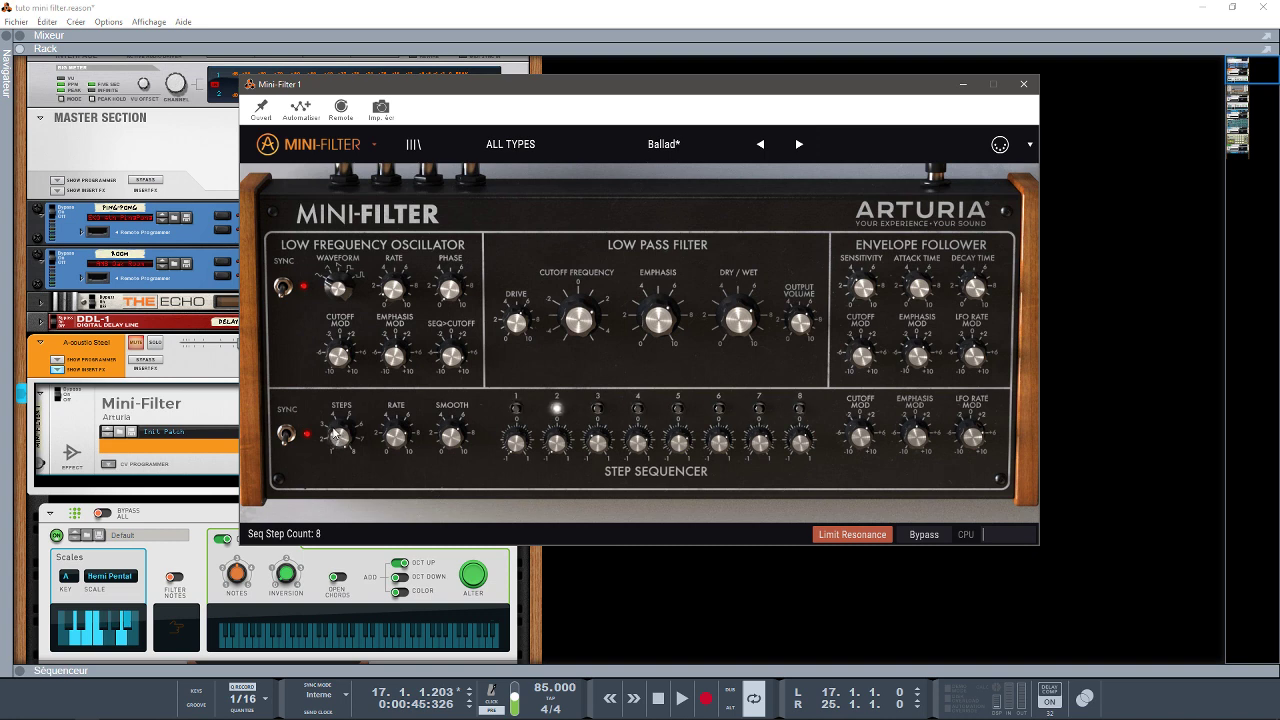
{"action": "left_click_drag", "start_coordinate": [337, 444], "coordinate": [322, 541]}
{"action": "left_click_drag", "start_coordinate": [324, 614], "coordinate": [300, 455]}
- Try the step sequencer's cutoff modulation, examine its emphasis and LFO rate modulation, and close the Mini-Filter editor
{"action": "left_click_drag", "start_coordinate": [860, 437], "coordinate": [858, 436]}
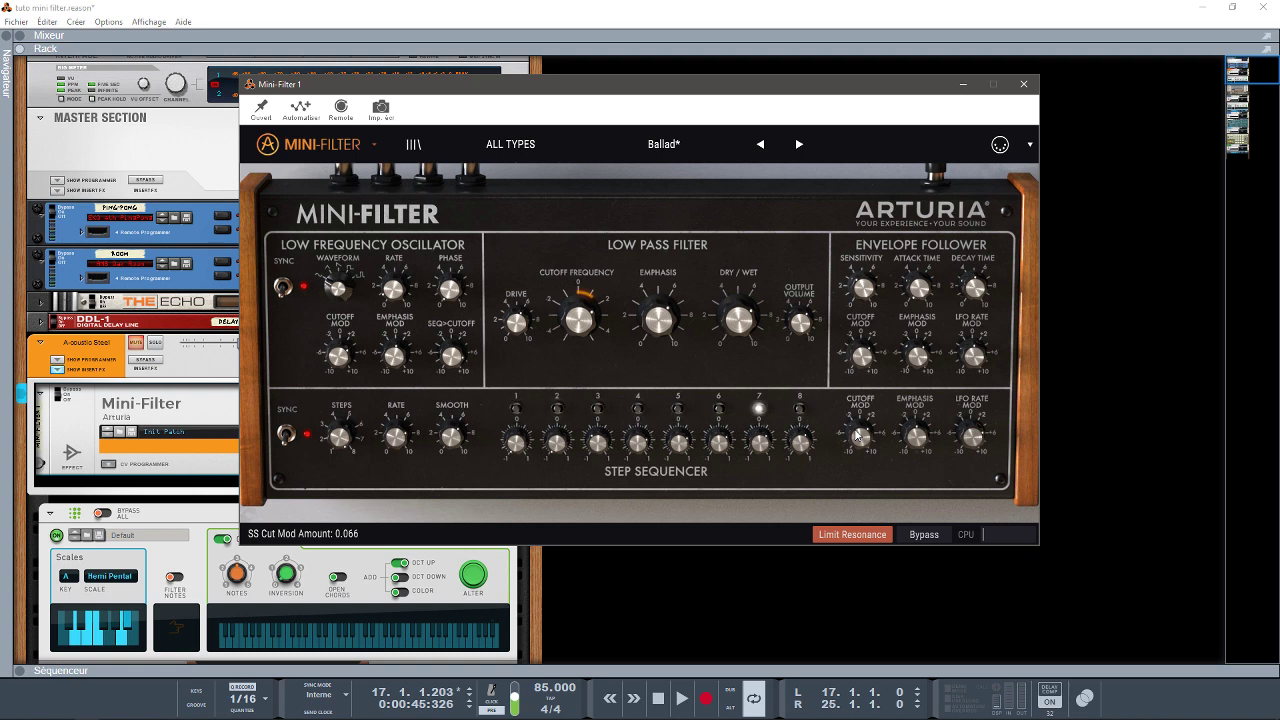
{"action": "left_click_drag", "start_coordinate": [855, 434], "coordinate": [848, 437]}
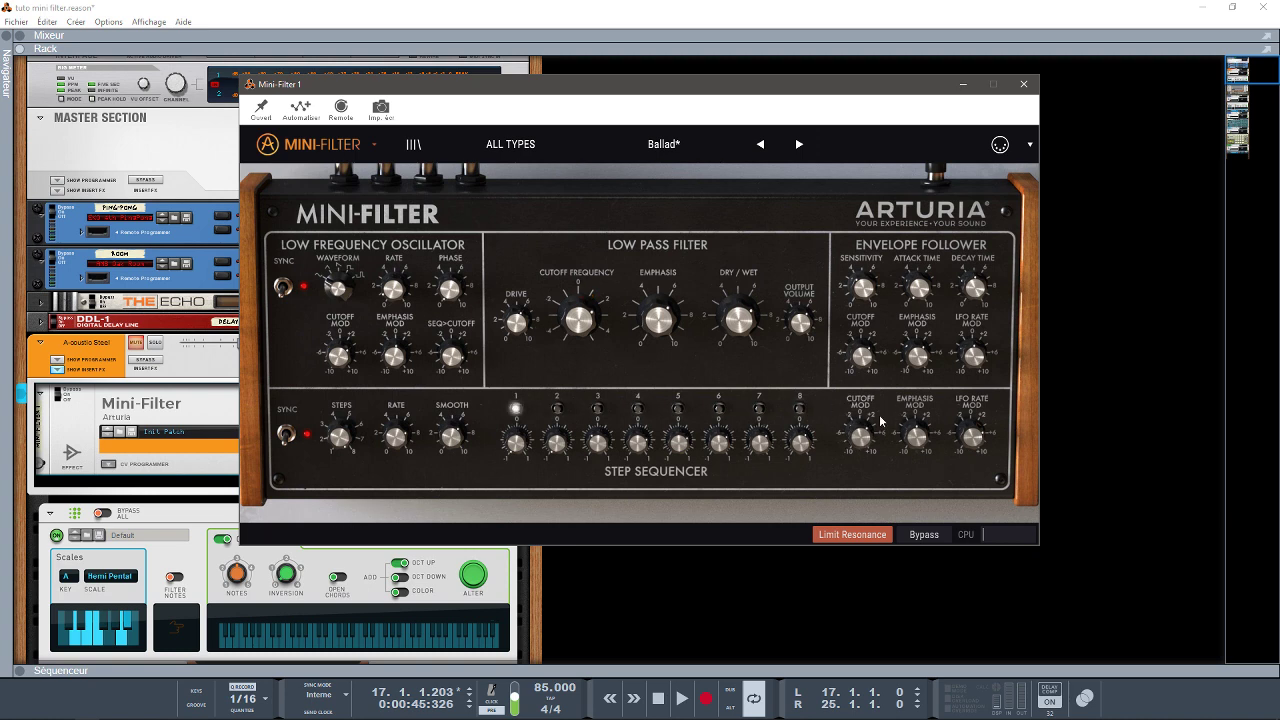
{"action": "mouse_move", "coordinate": [917, 431]}
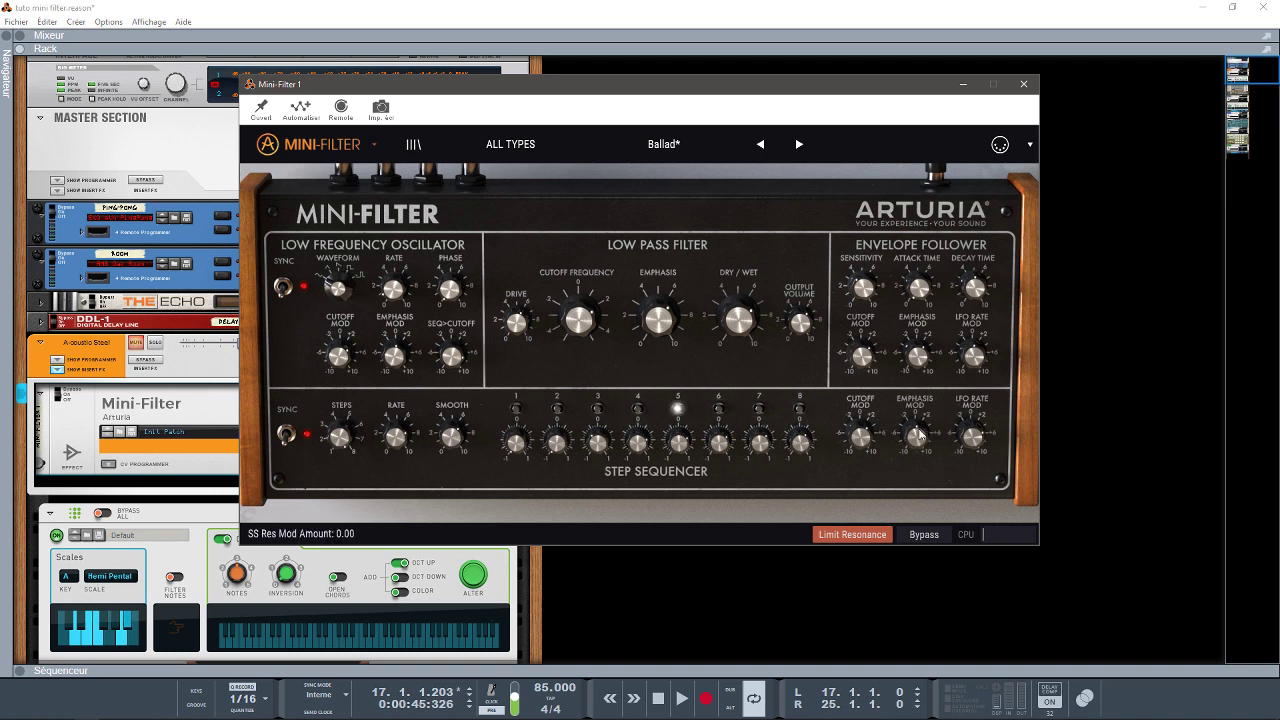
{"action": "left_click_drag", "start_coordinate": [917, 428], "coordinate": [972, 436]}
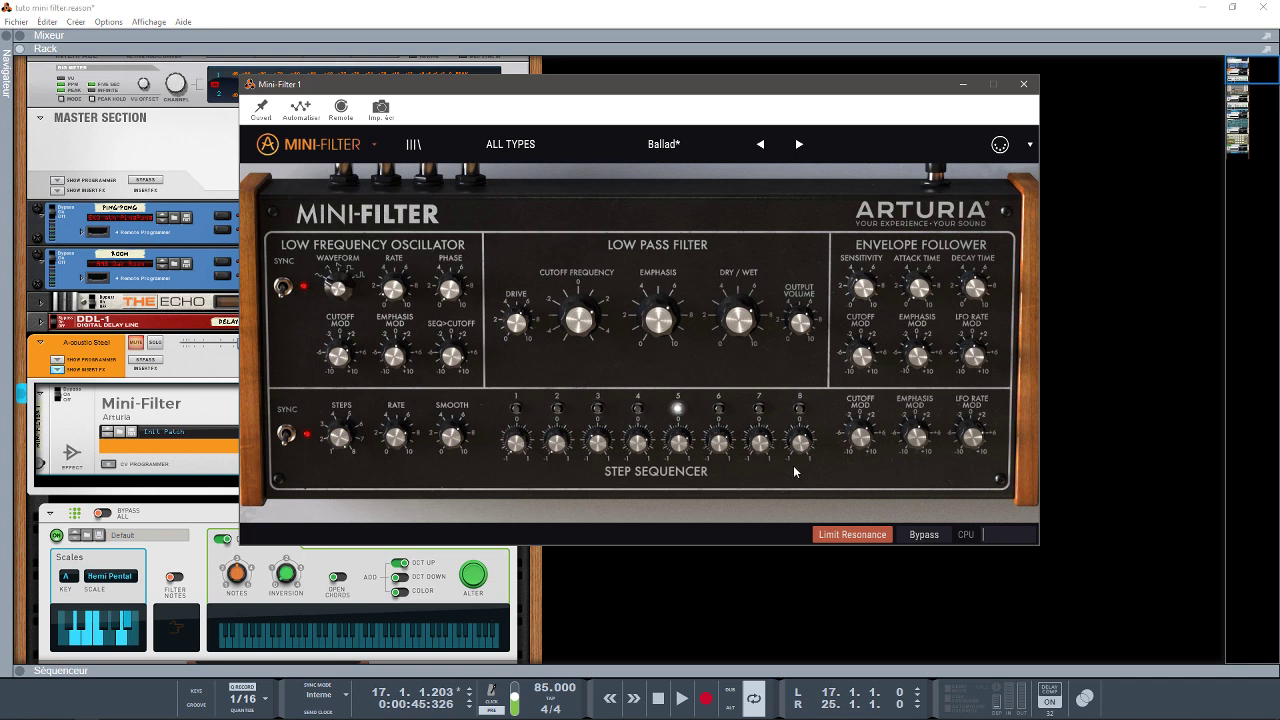
{"action": "left_click", "coordinate": [1023, 86]}
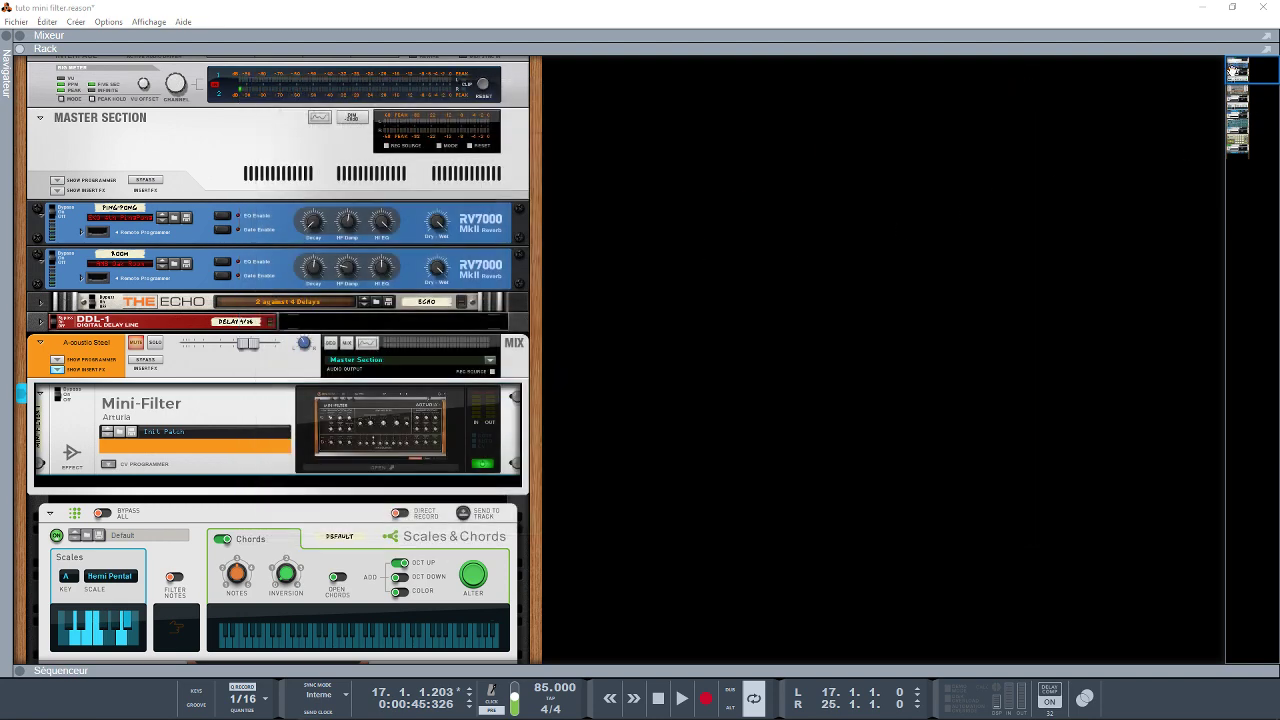
- Turn off solo on all channels in the mixer and collapse the mixer to bring back the full rack view
{"action": "mouse_move", "coordinate": [1236, 72]}
{"action": "left_mouse_down"}
{"action": "mouse_move", "coordinate": [1262, 150]}
{"action": "mouse_move", "coordinate": [1237, 58]}
{"action": "mouse_move", "coordinate": [1258, 113]}
{"action": "mouse_move", "coordinate": [1231, 86]}
{"action": "left_mouse_up"}
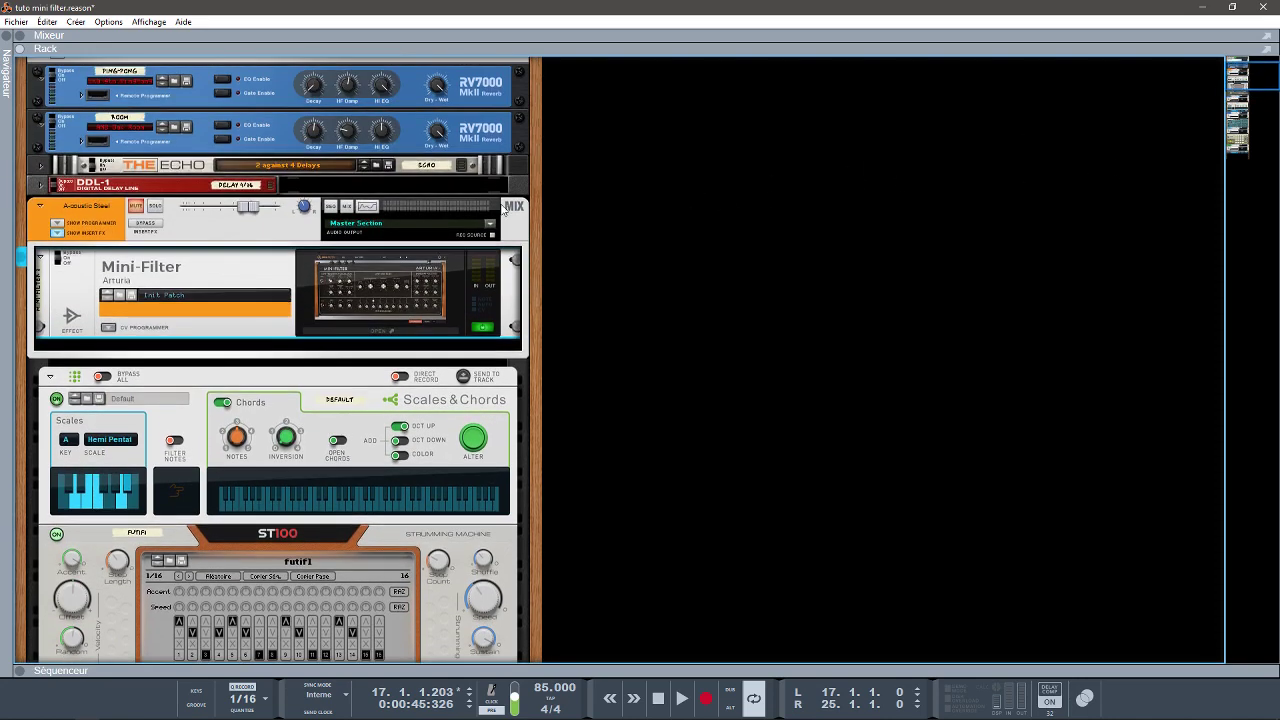
{"action": "left_click", "coordinate": [153, 207]}
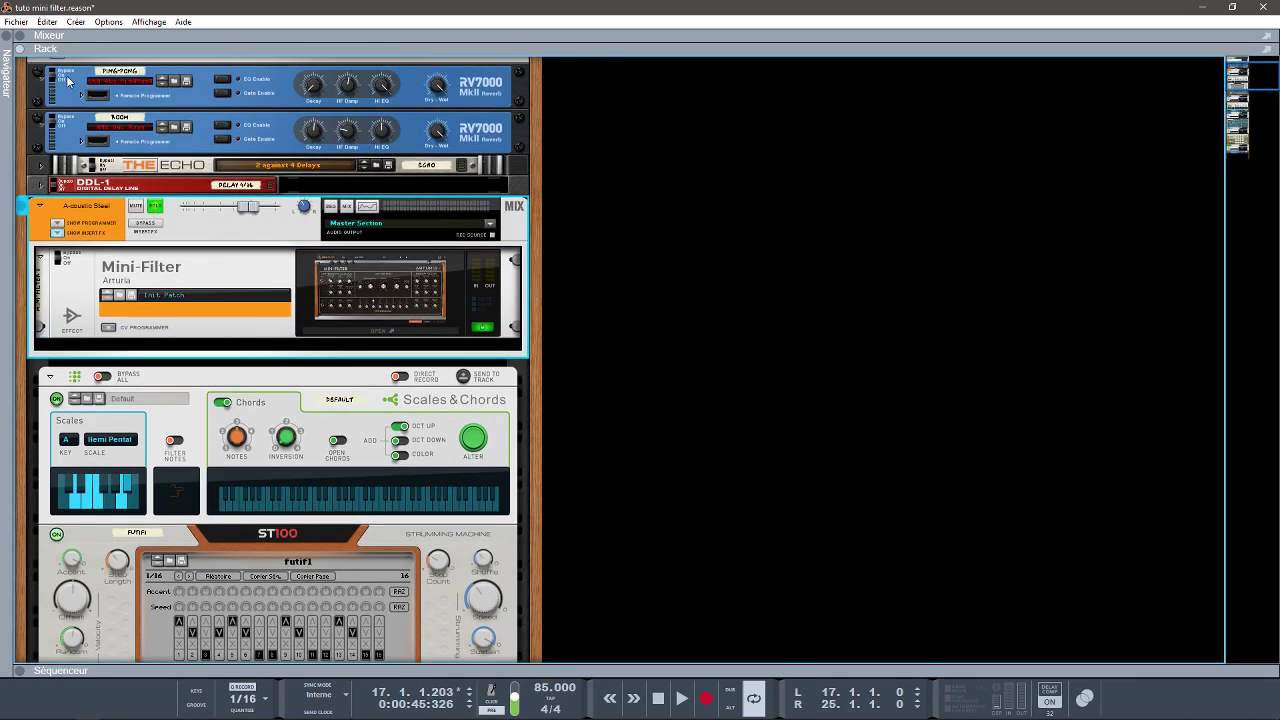
{"action": "left_click", "coordinate": [28, 37]}
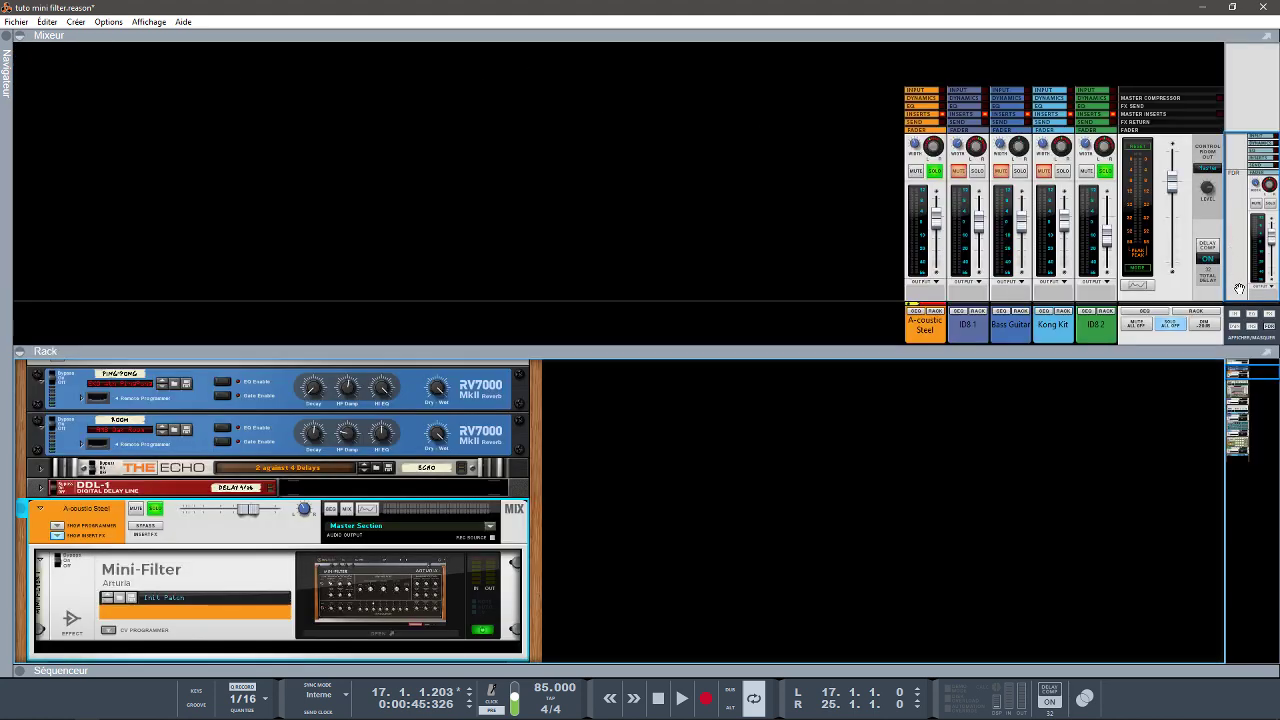
{"action": "left_click", "coordinate": [1172, 326]}
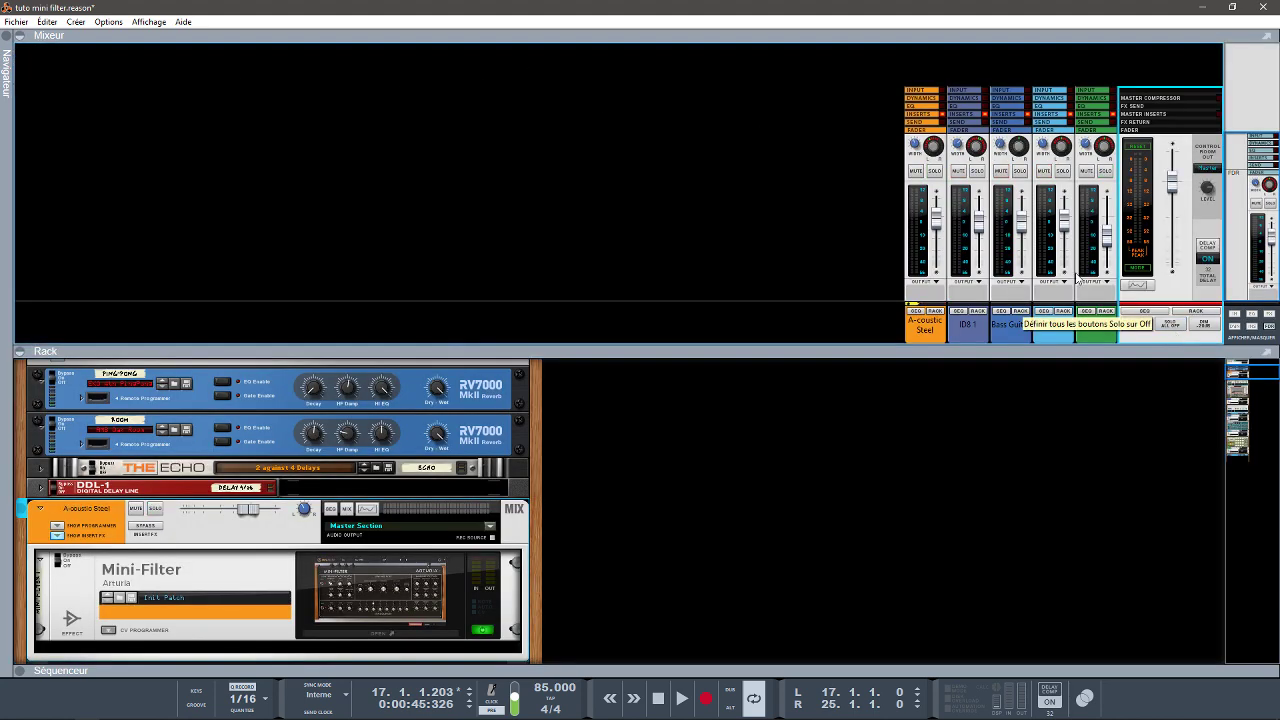
{"action": "left_click", "coordinate": [936, 172]}
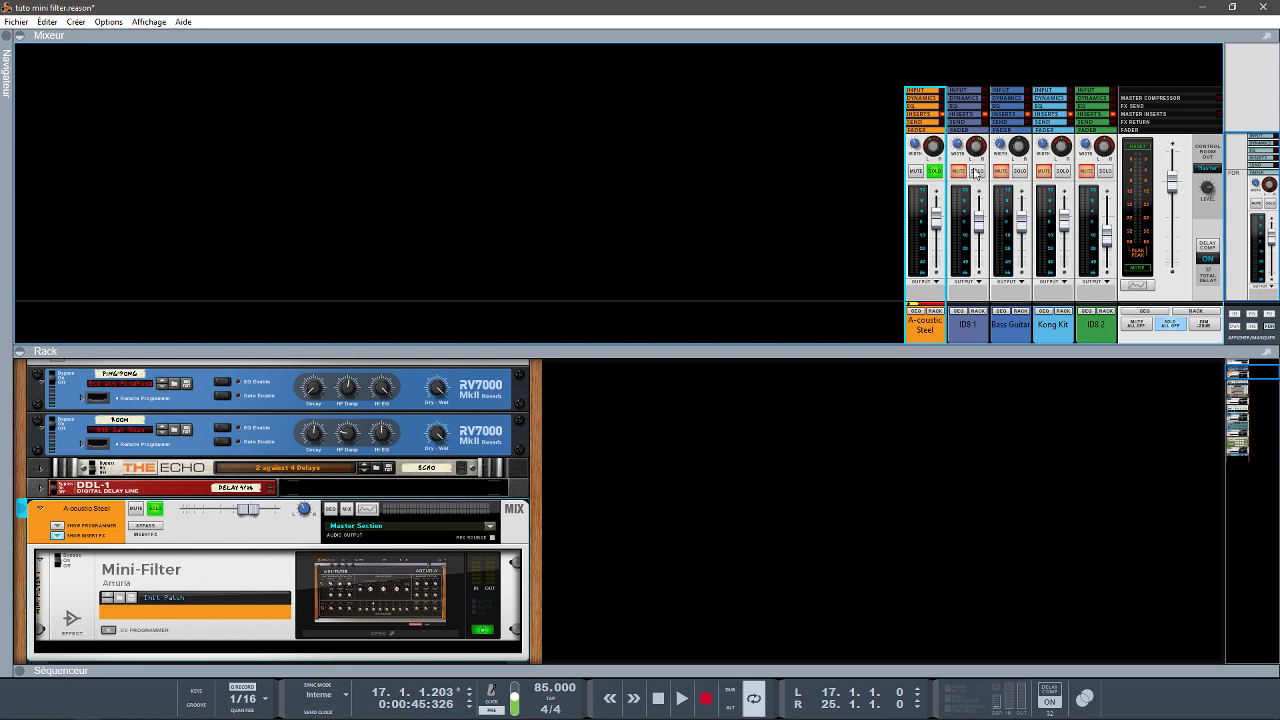
{"action": "left_click", "coordinate": [935, 172]}
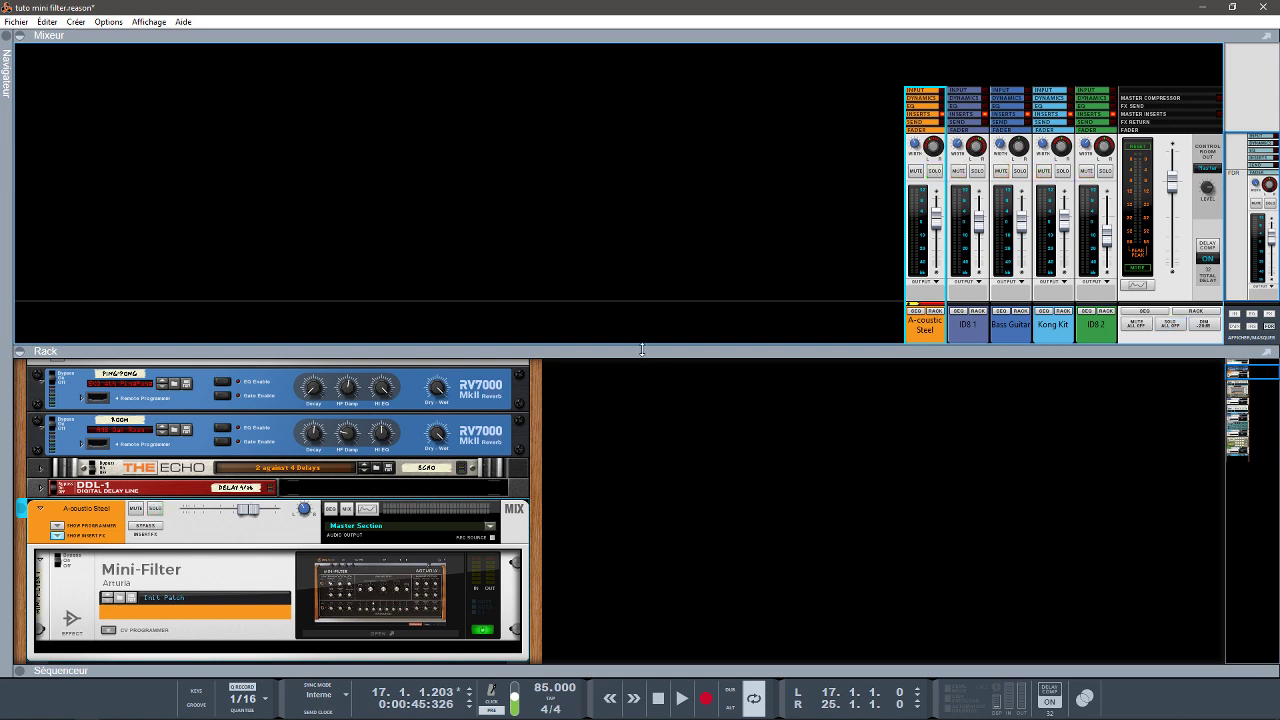
{"action": "left_click_drag", "start_coordinate": [642, 349], "coordinate": [669, 44]}
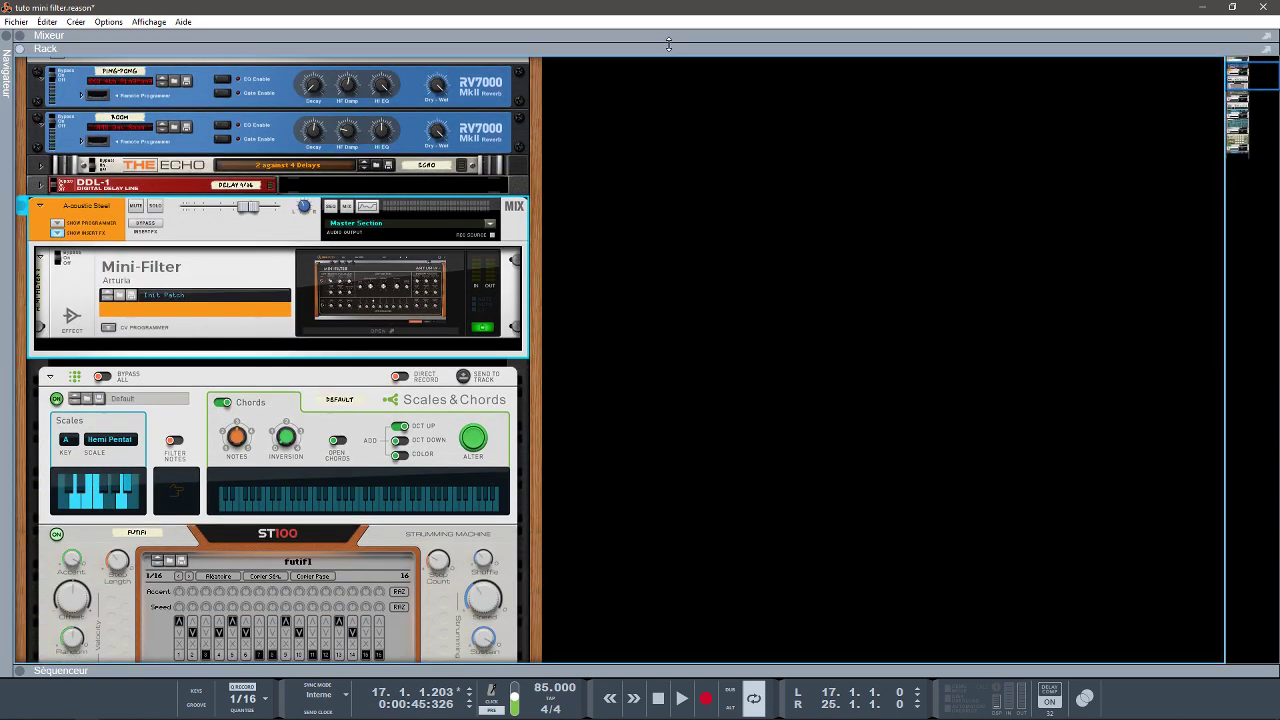
- Bypass the insert effects on the A-coustic Steel, ID8 1, Bass Guitar, Kong Kit and ID8 2 channels, and show the sequencer
{"action": "left_click", "coordinate": [146, 223]}
{"action": "left_click_drag", "start_coordinate": [1240, 80], "coordinate": [1232, 103]}
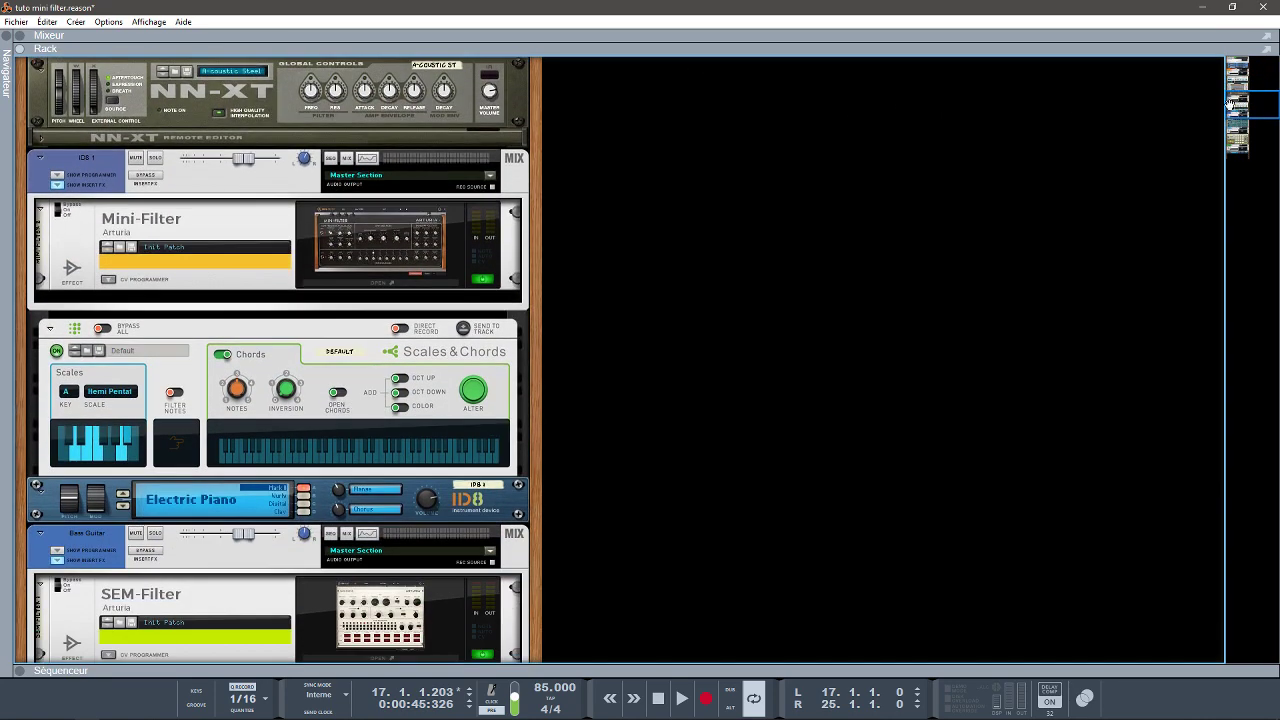
{"action": "left_click", "coordinate": [145, 176]}
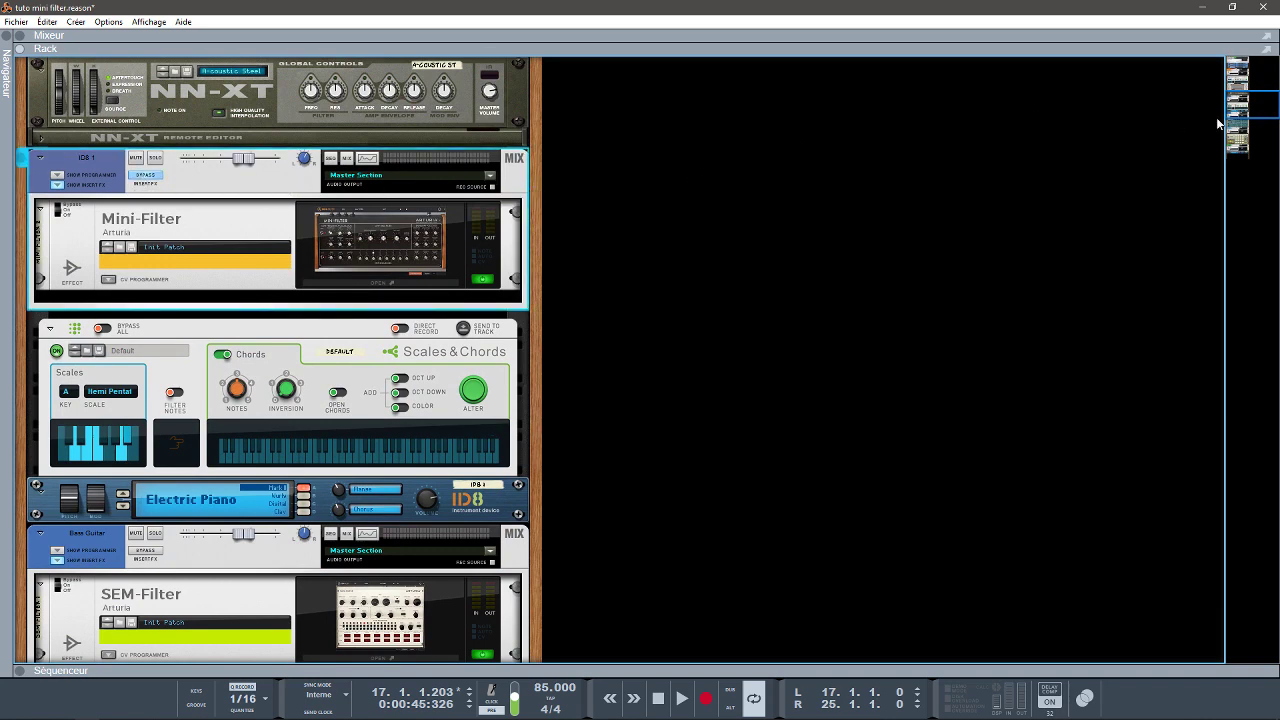
{"action": "left_click_drag", "start_coordinate": [1247, 109], "coordinate": [1246, 124]}
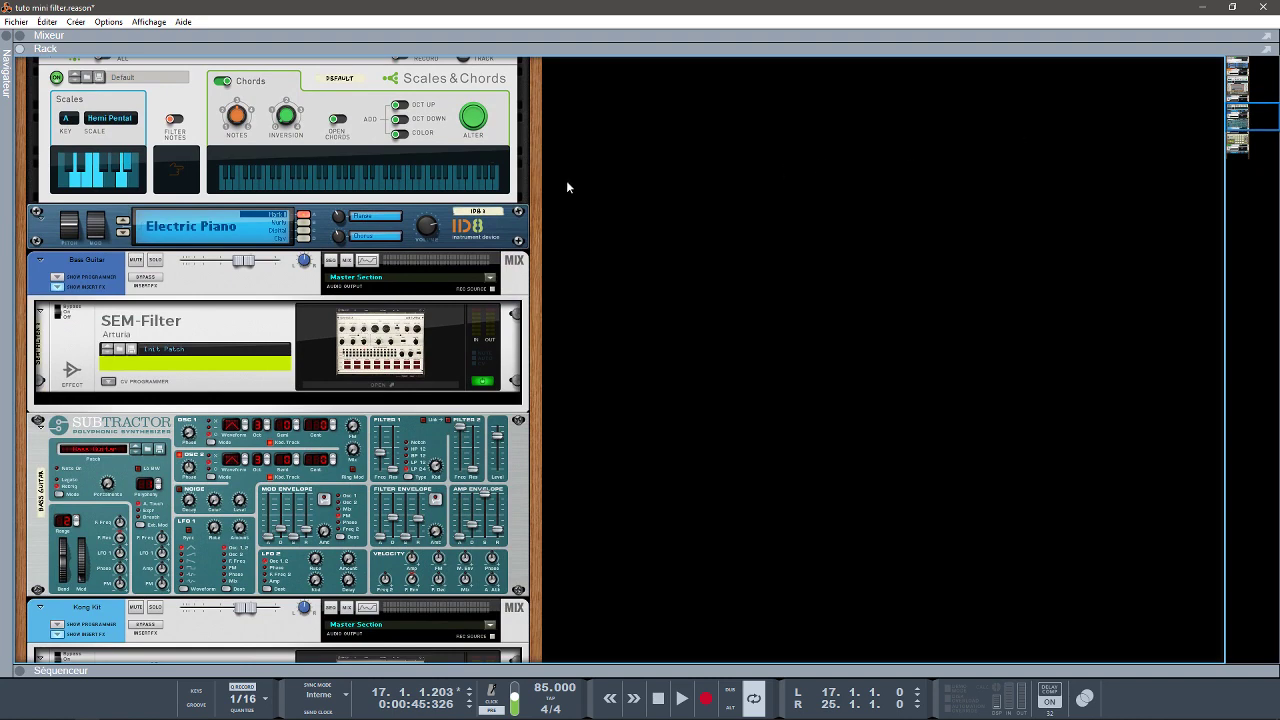
{"action": "left_click", "coordinate": [143, 278]}
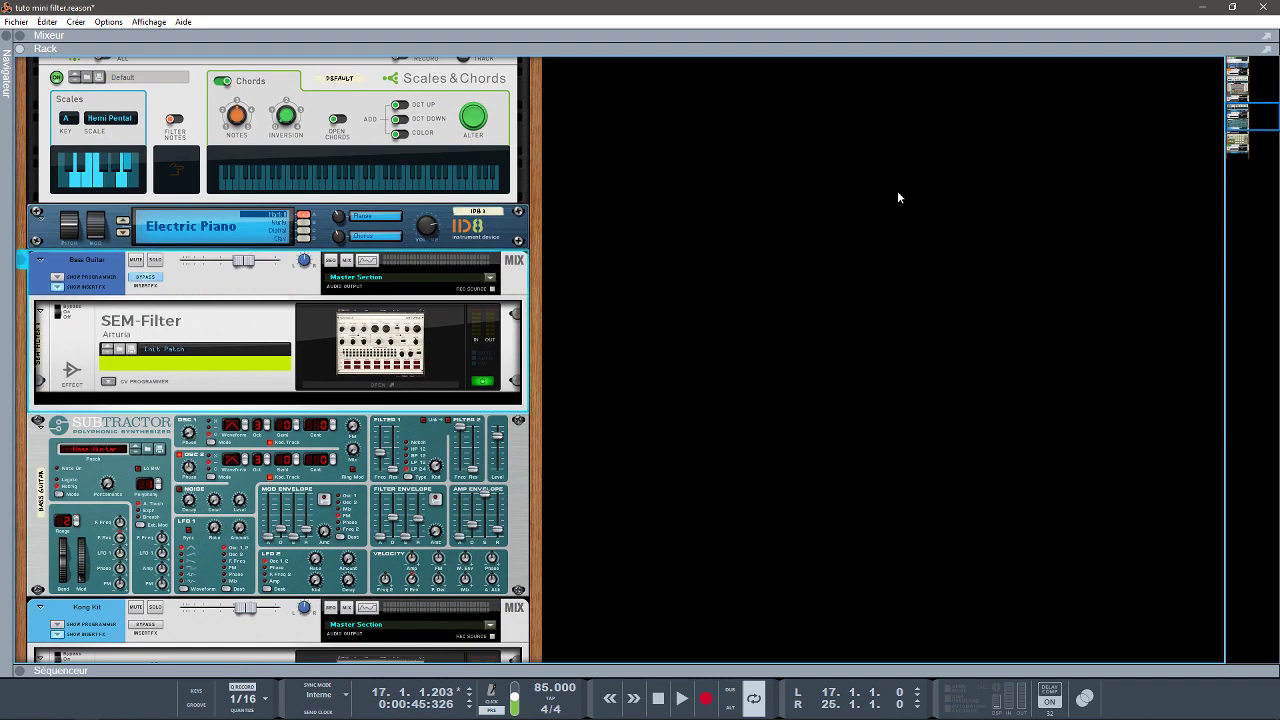
{"action": "left_click_drag", "start_coordinate": [1237, 120], "coordinate": [1240, 141]}
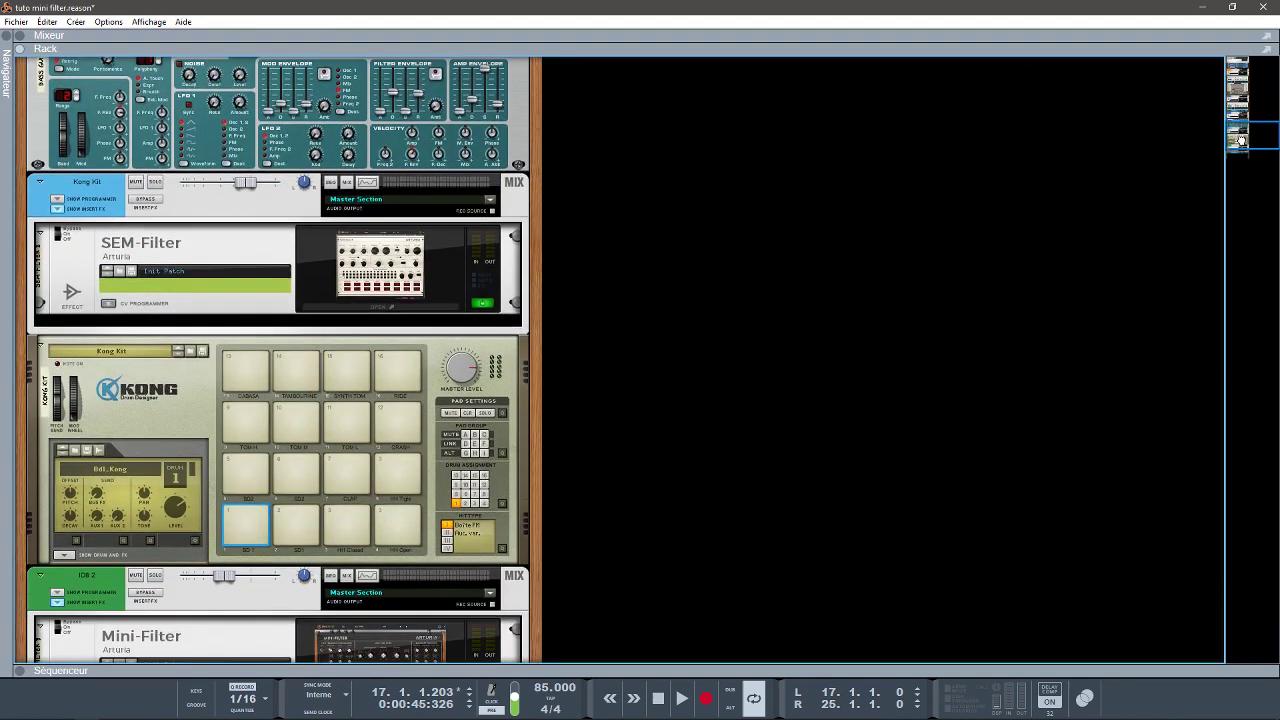
{"action": "left_click", "coordinate": [144, 199]}
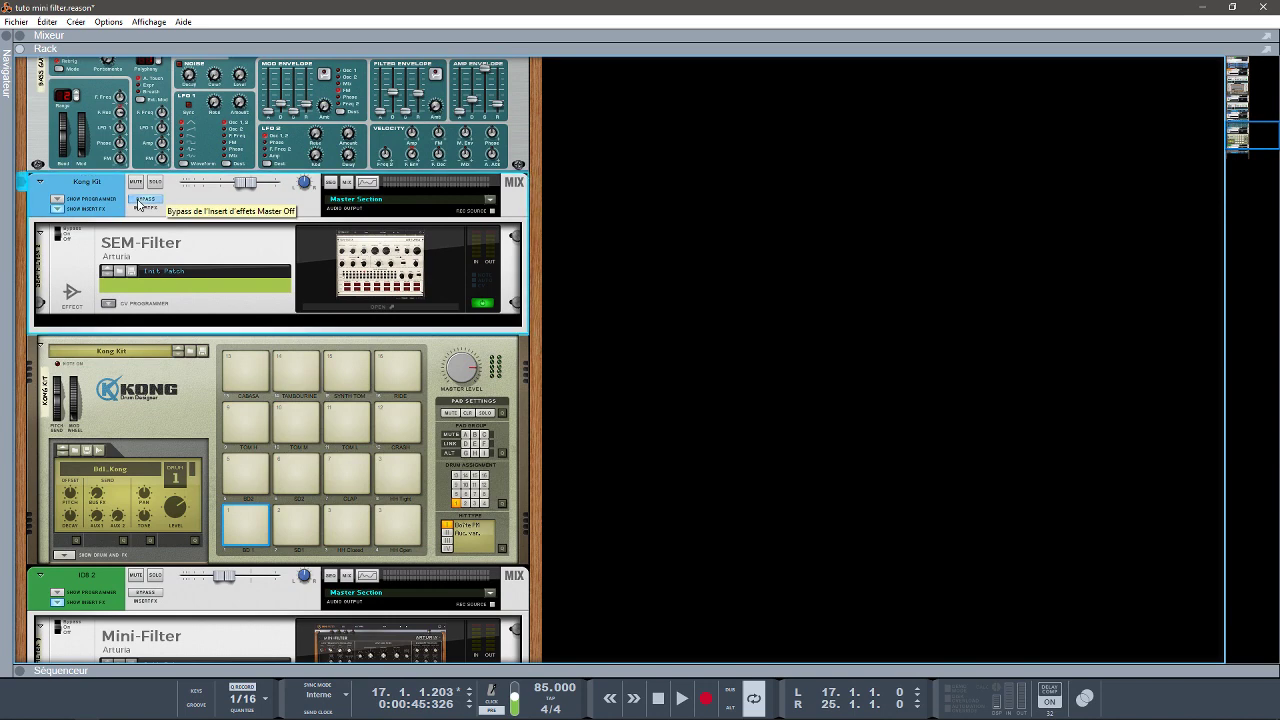
{"action": "left_click_drag", "start_coordinate": [1248, 132], "coordinate": [1252, 148]}
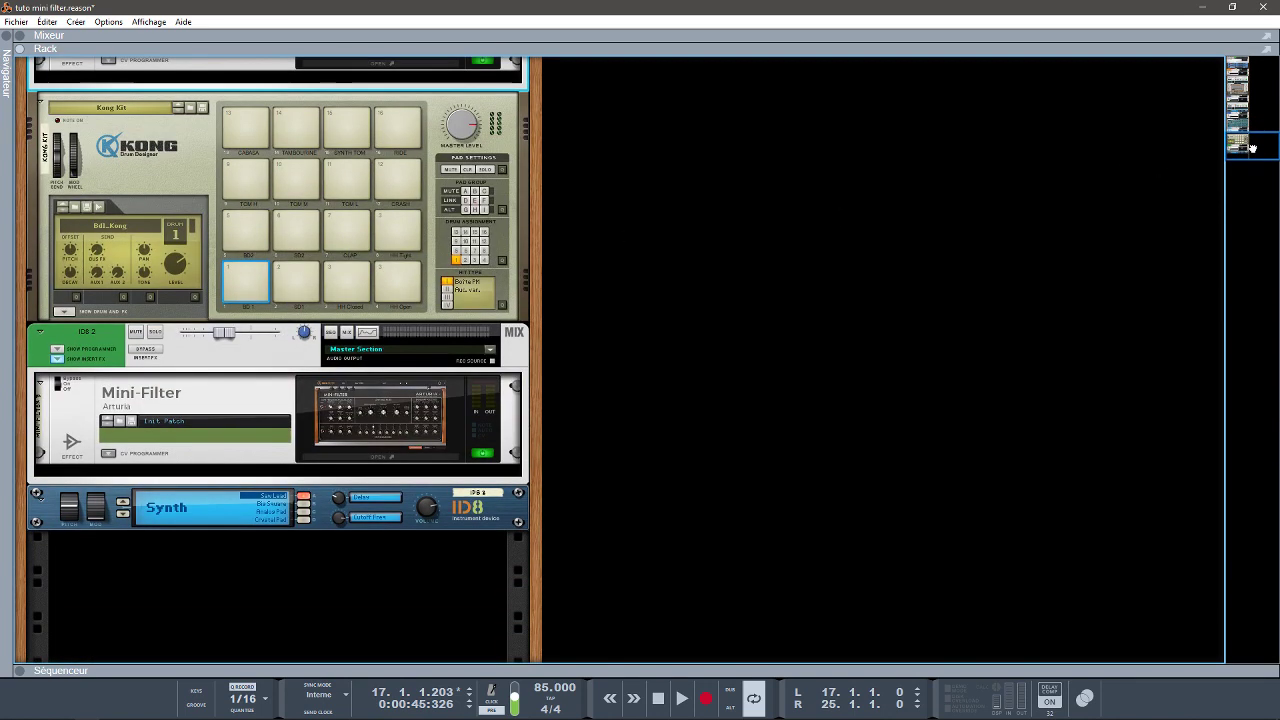
{"action": "left_click", "coordinate": [140, 351]}
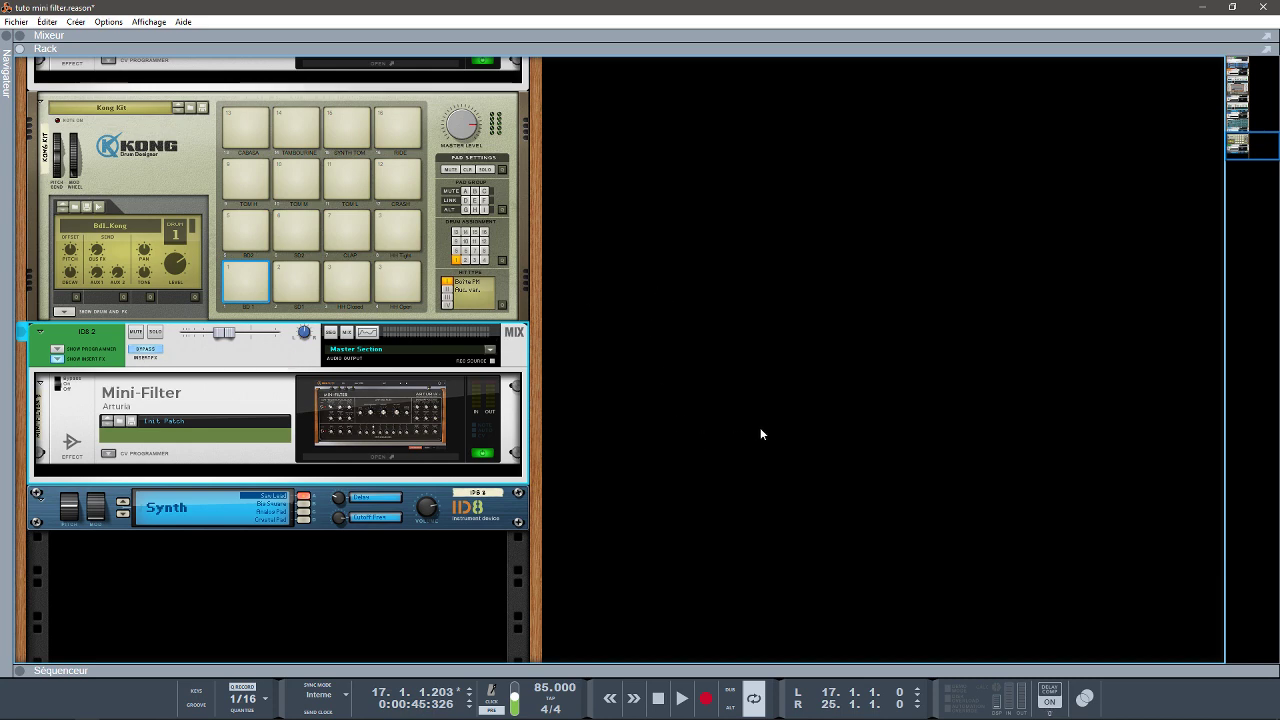
{"action": "left_click", "coordinate": [20, 670]}
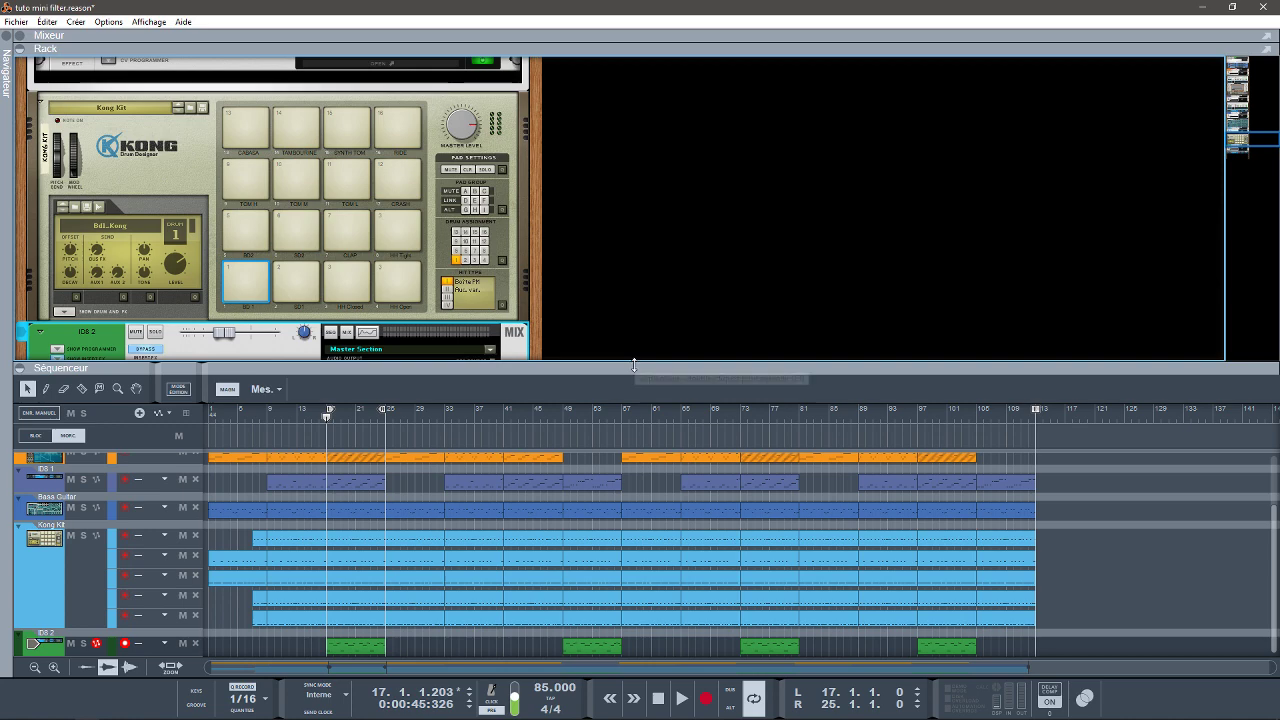
- Enlarge the sequencer area and set the loop locators to span the whole song, from bar 1 to bar 113
{"action": "left_click_drag", "start_coordinate": [634, 366], "coordinate": [634, 274]}
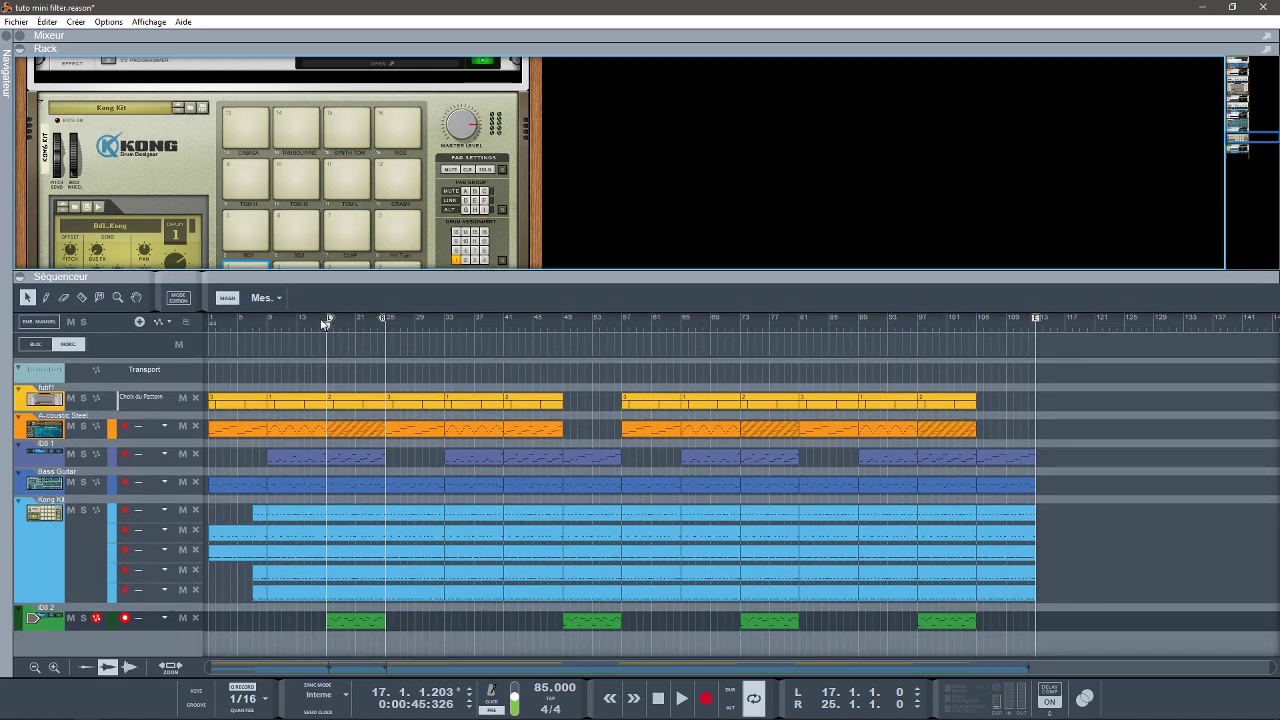
{"action": "left_click_drag", "start_coordinate": [332, 321], "coordinate": [194, 316]}
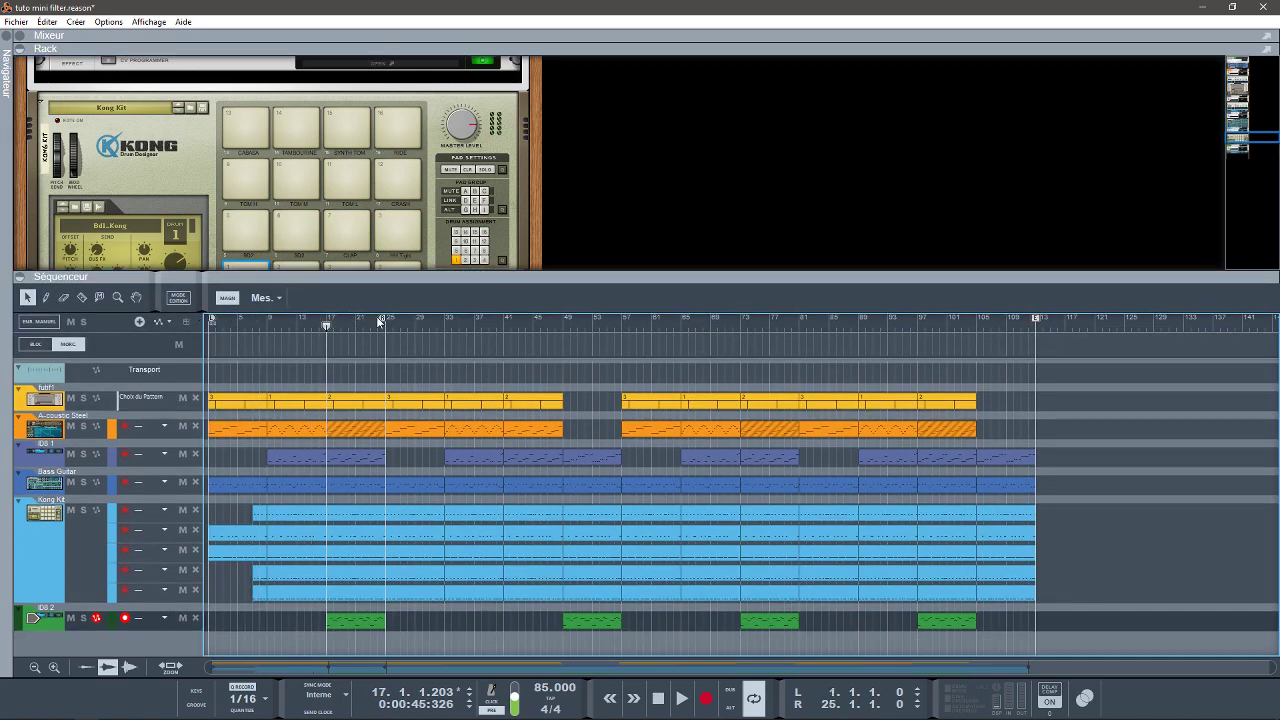
{"action": "left_click_drag", "start_coordinate": [380, 321], "coordinate": [606, 321]}
{"action": "left_click_drag", "start_coordinate": [959, 350], "coordinate": [1030, 352]}
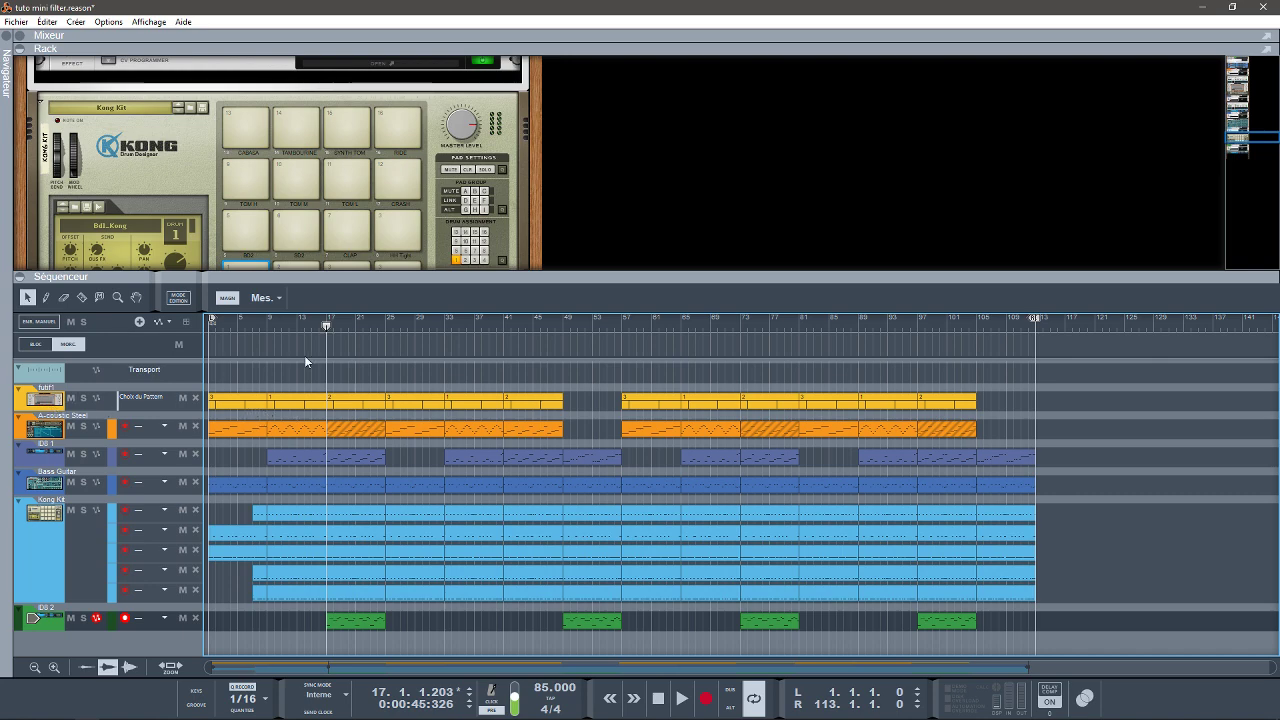
- Show the futif1 strumming machine in the rack by selecting its track, and play the song from the beginning
{"action": "left_click_drag", "start_coordinate": [1233, 131], "coordinate": [1233, 124]}
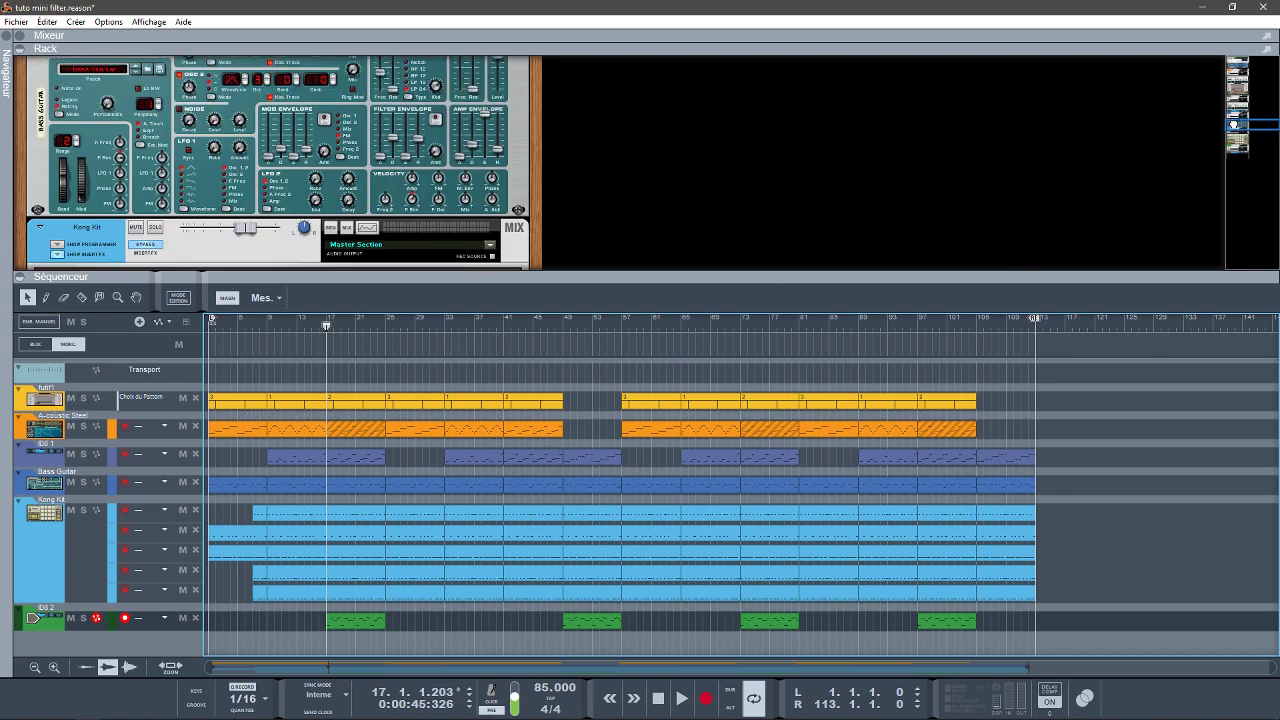
{"action": "left_click", "coordinate": [18, 400]}
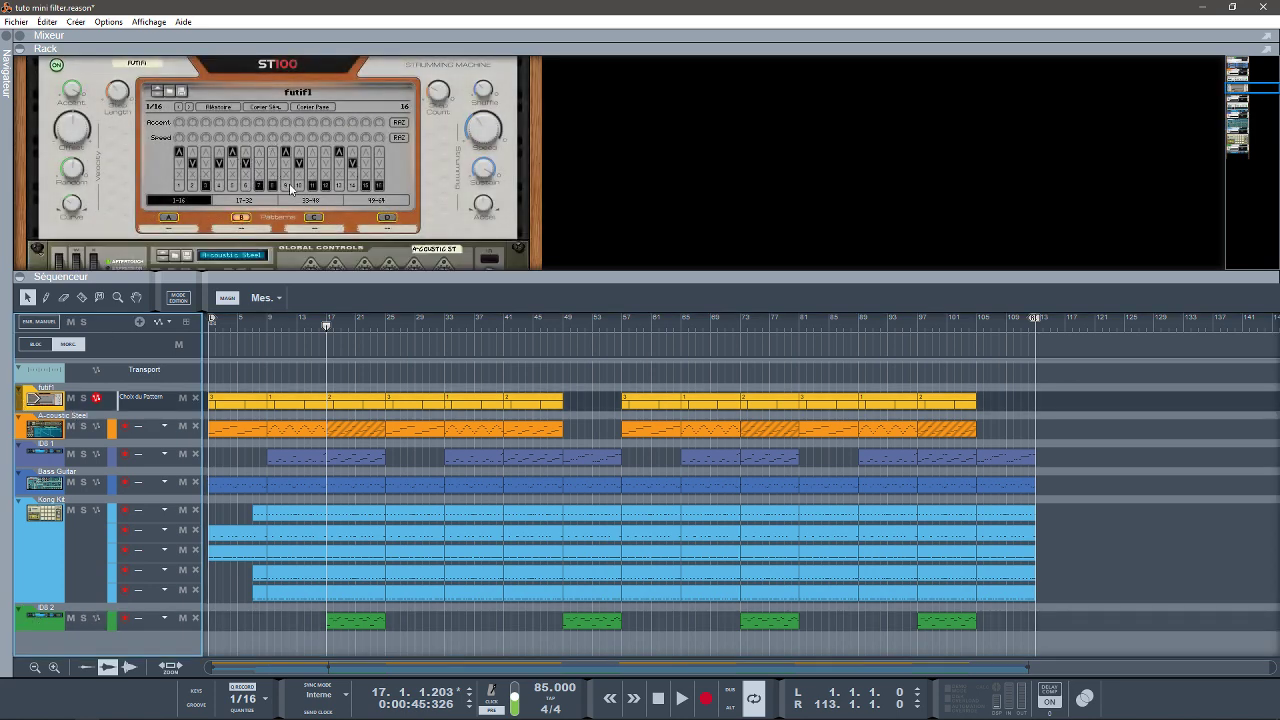
{"action": "key", "text": "Home"}
{"action": "key", "text": "space"}
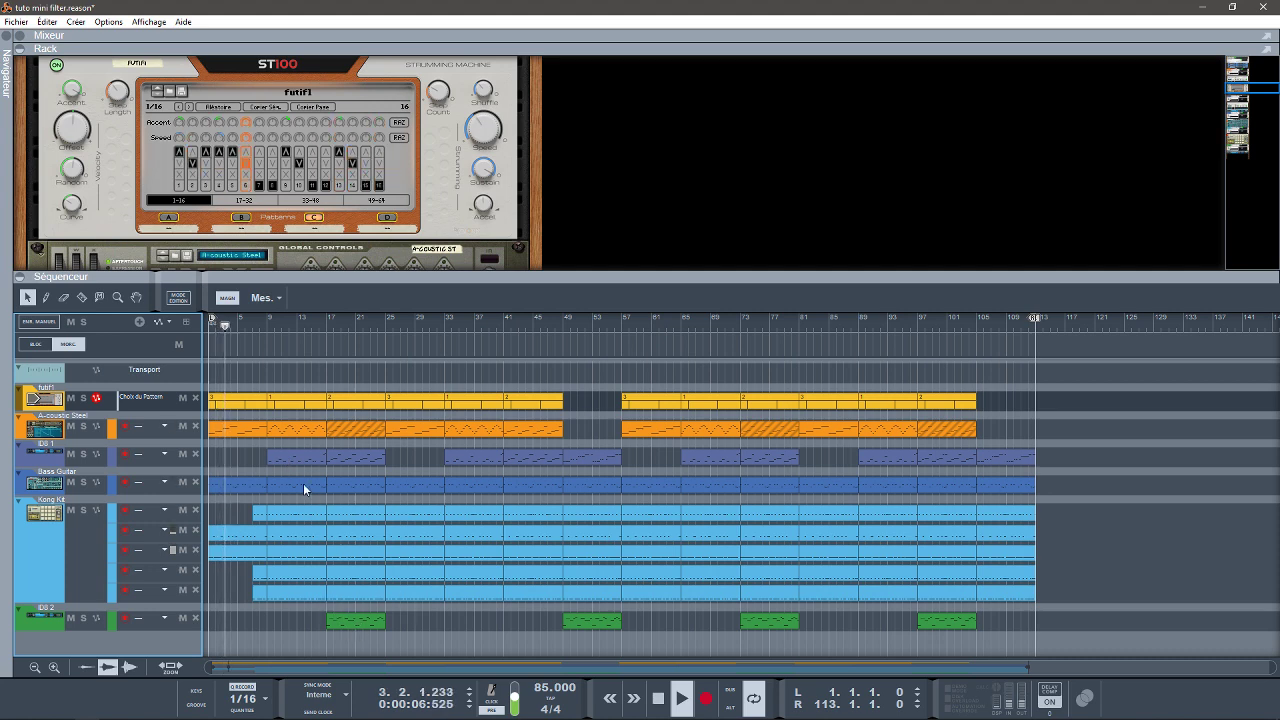
- Collapse the sequencer and bring the A-coustic Steel channel with its Mini-Filter into view in the rack
{"action": "left_click", "coordinate": [17, 275]}
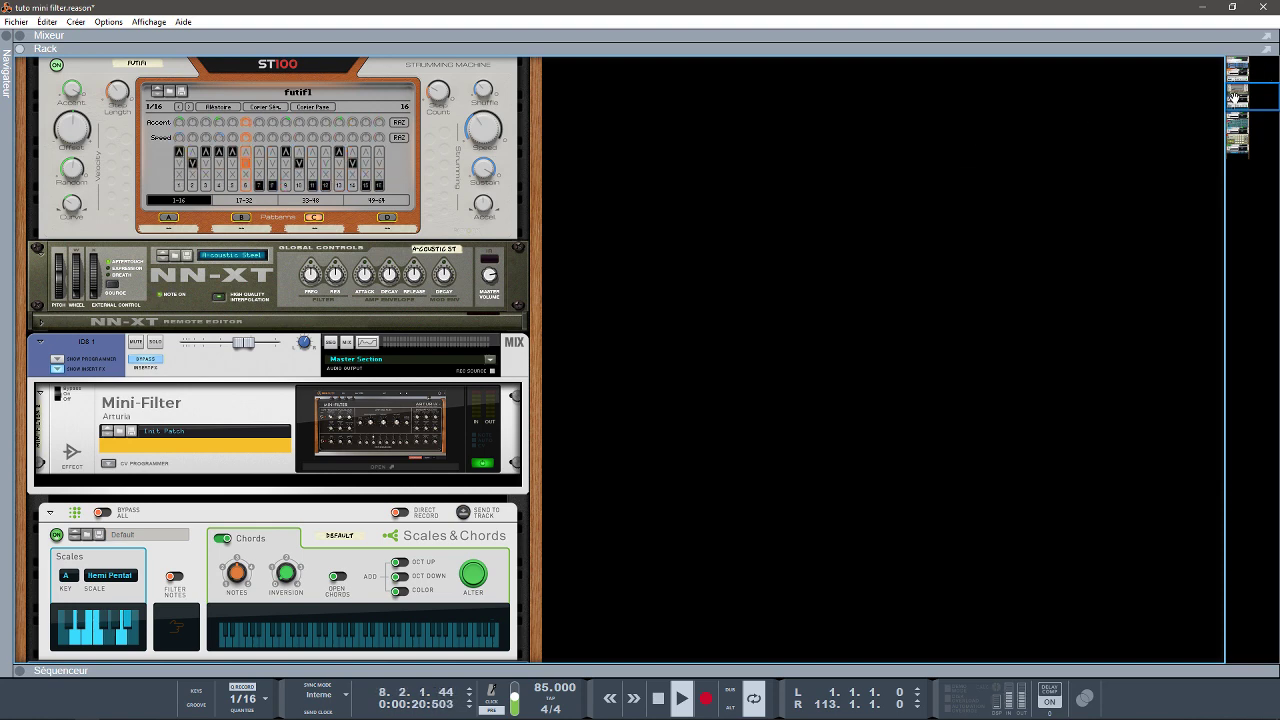
{"action": "left_click_drag", "start_coordinate": [1234, 98], "coordinate": [1236, 103]}
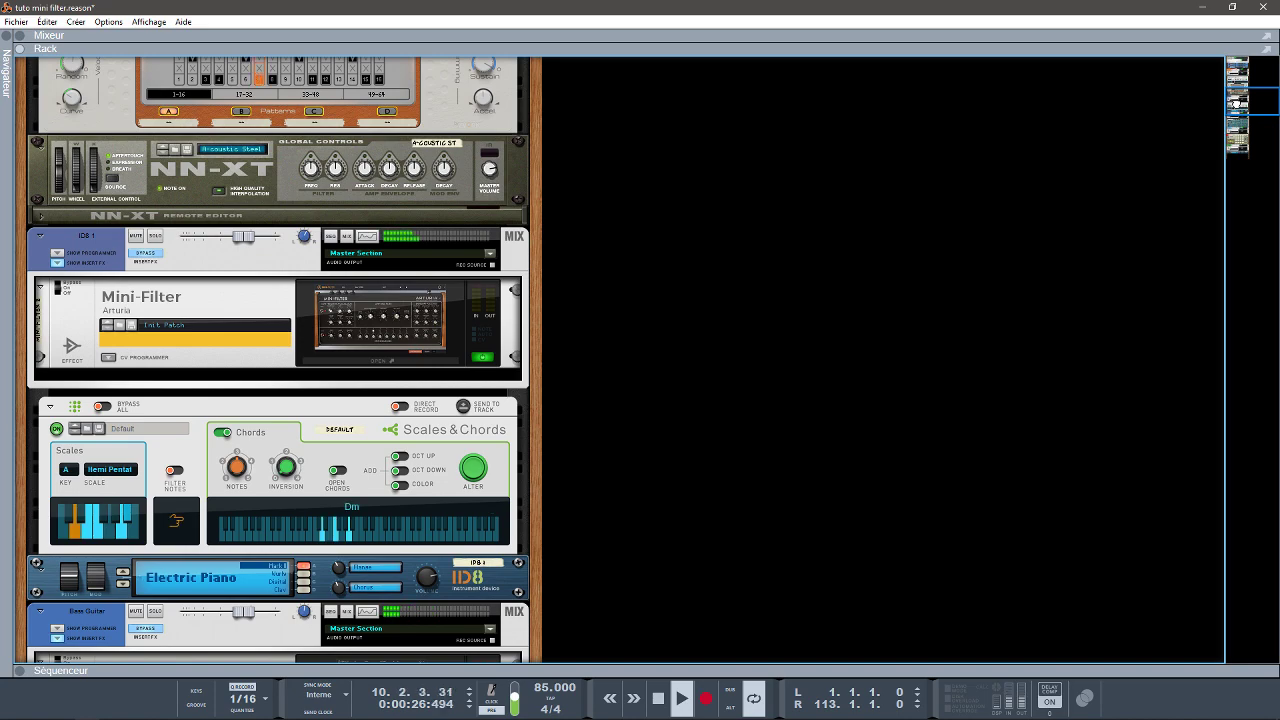
{"action": "left_click_drag", "start_coordinate": [1236, 103], "coordinate": [1236, 77]}
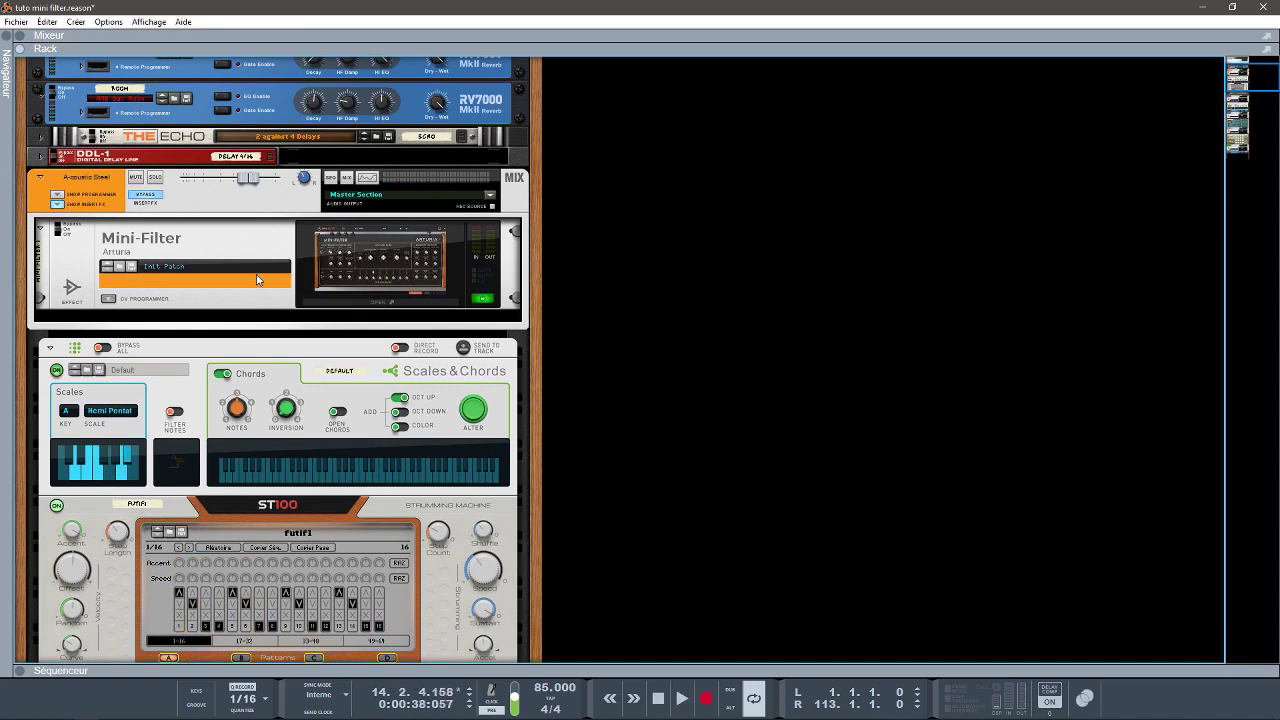
- Solo the A-coustic Steel channel during playback, and open its Mini-Filter editor beside the rack devices
{"action": "left_click", "coordinate": [157, 178]}
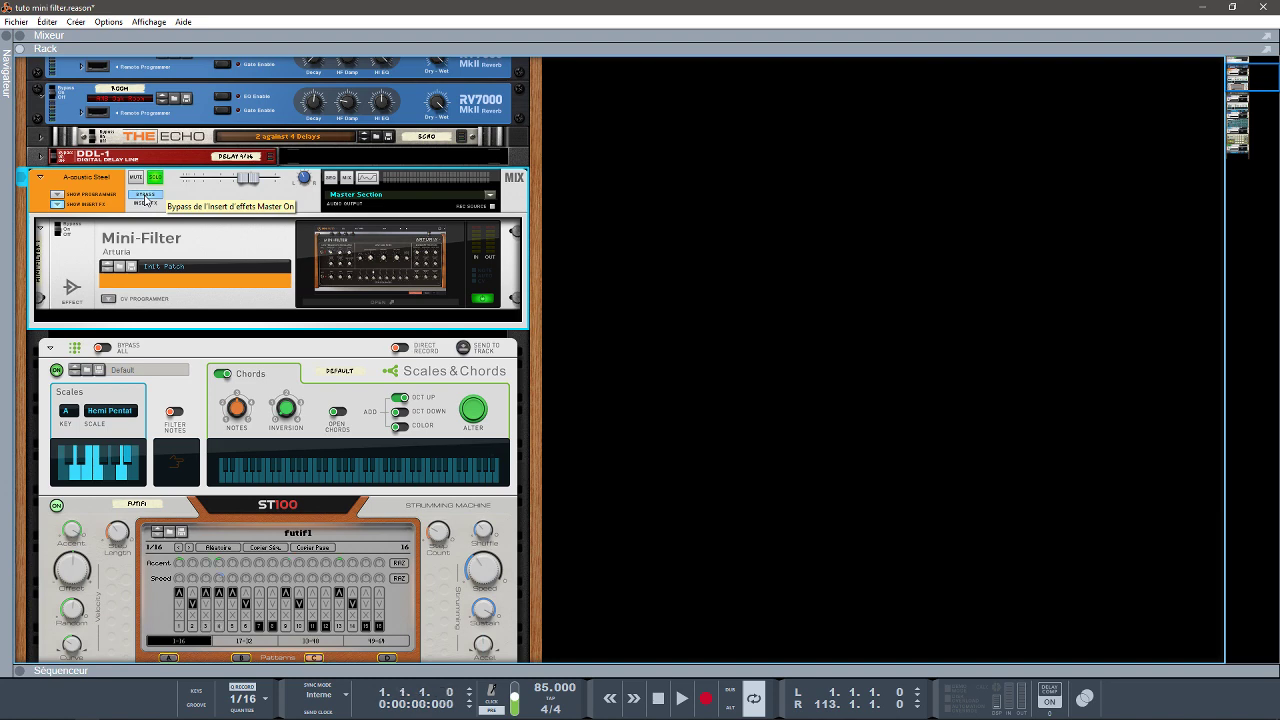
{"action": "key", "text": "space"}
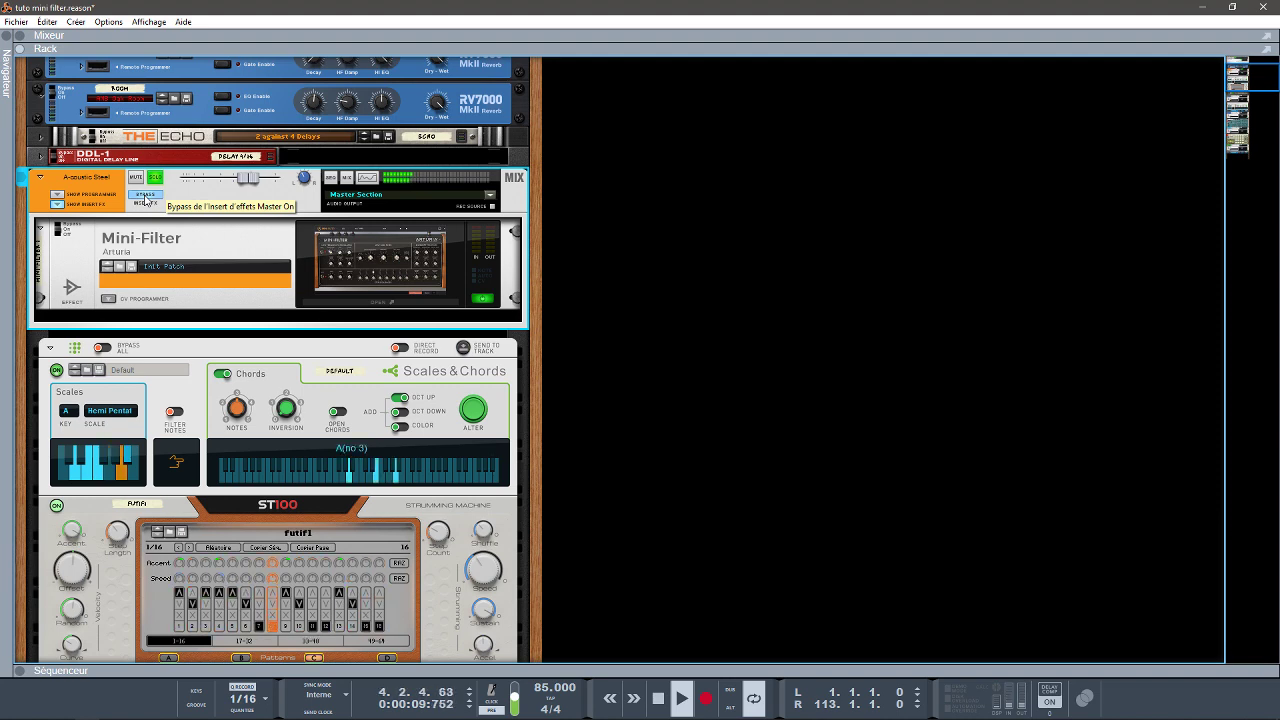
{"action": "left_click", "coordinate": [382, 298]}
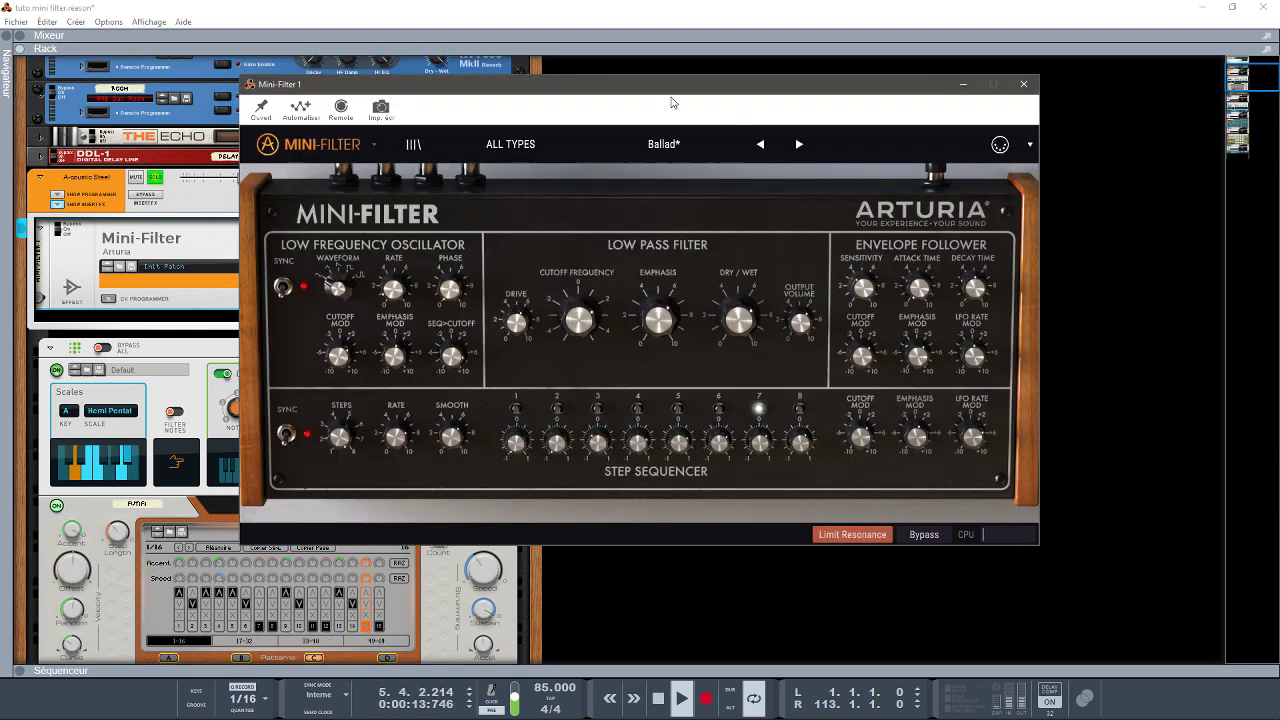
{"action": "left_click_drag", "start_coordinate": [673, 91], "coordinate": [846, 67]}
- Examine the Mini-Filter's Ballad settings, replay the soloed A-coustic Steel part from the start, and close the editor
{"action": "mouse_move", "coordinate": [928, 302]}
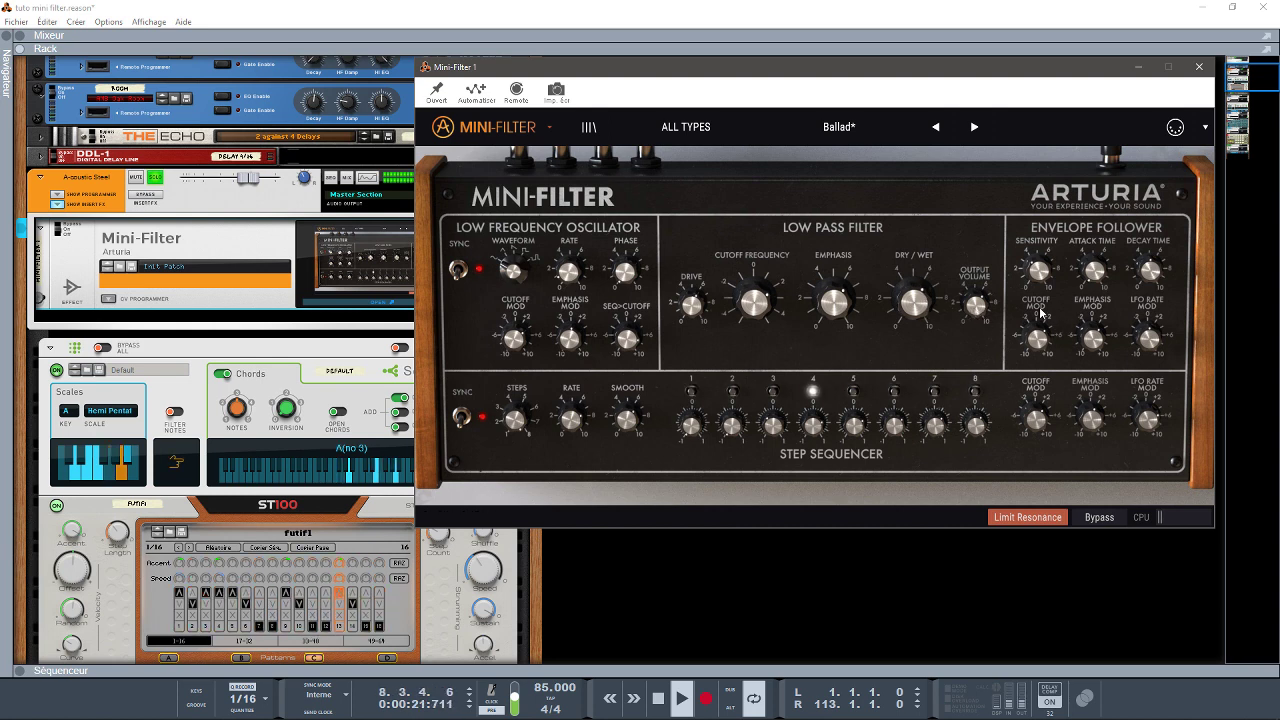
{"action": "key", "text": "space"}
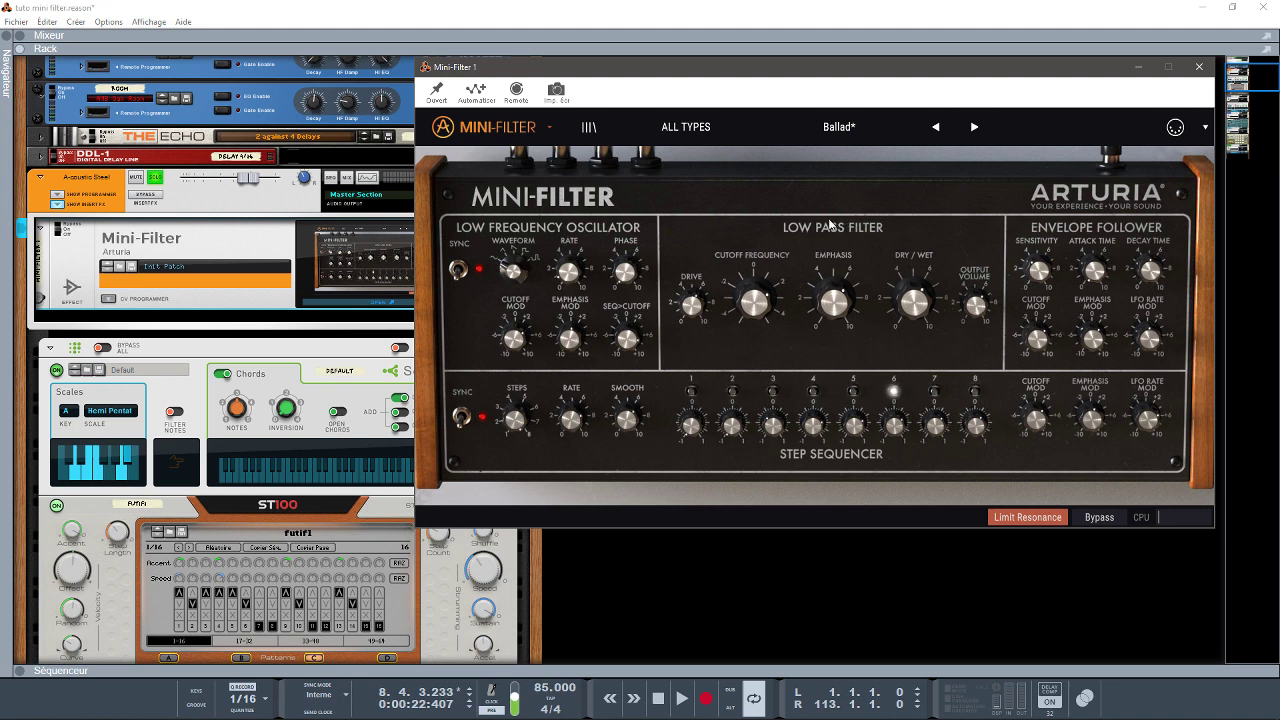
{"action": "key", "text": "space"}
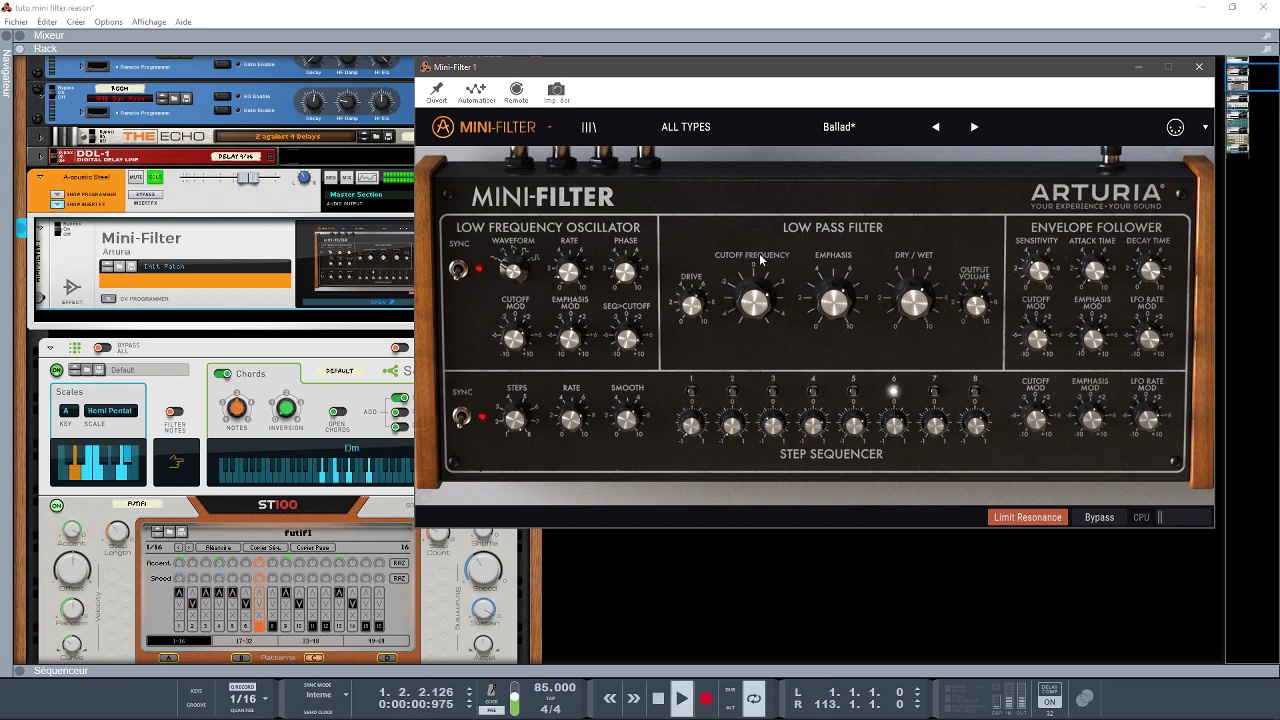
{"action": "left_click", "coordinate": [1199, 67]}
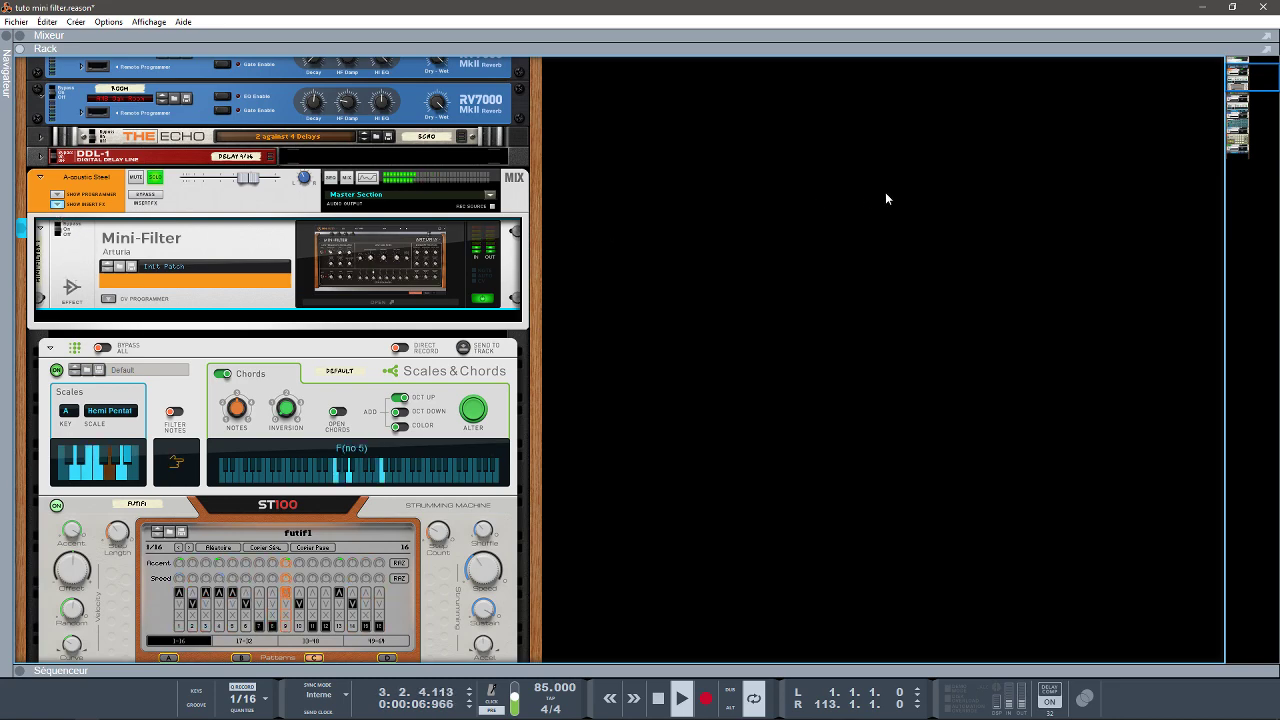
- Stop playback, solo the ID8 1 channel in the rack, and play the song from the beginning
{"action": "left_click_drag", "start_coordinate": [1252, 85], "coordinate": [1253, 113]}
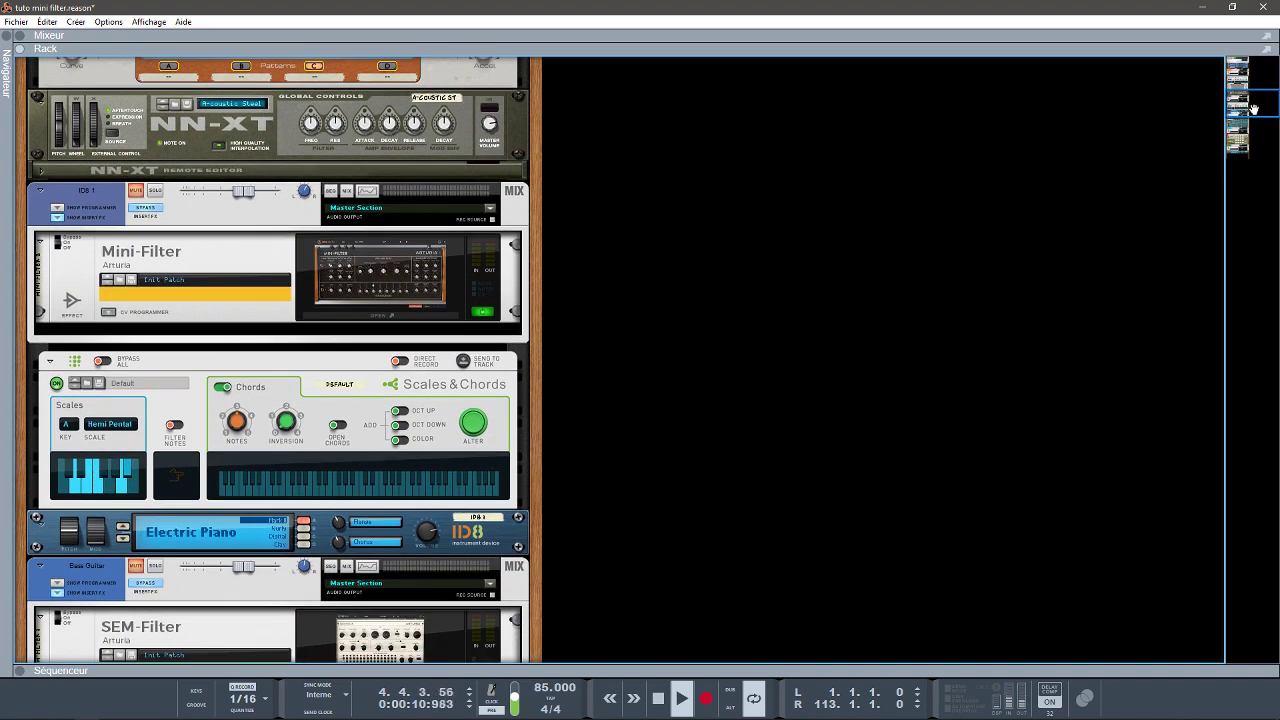
{"action": "key", "text": "space"}
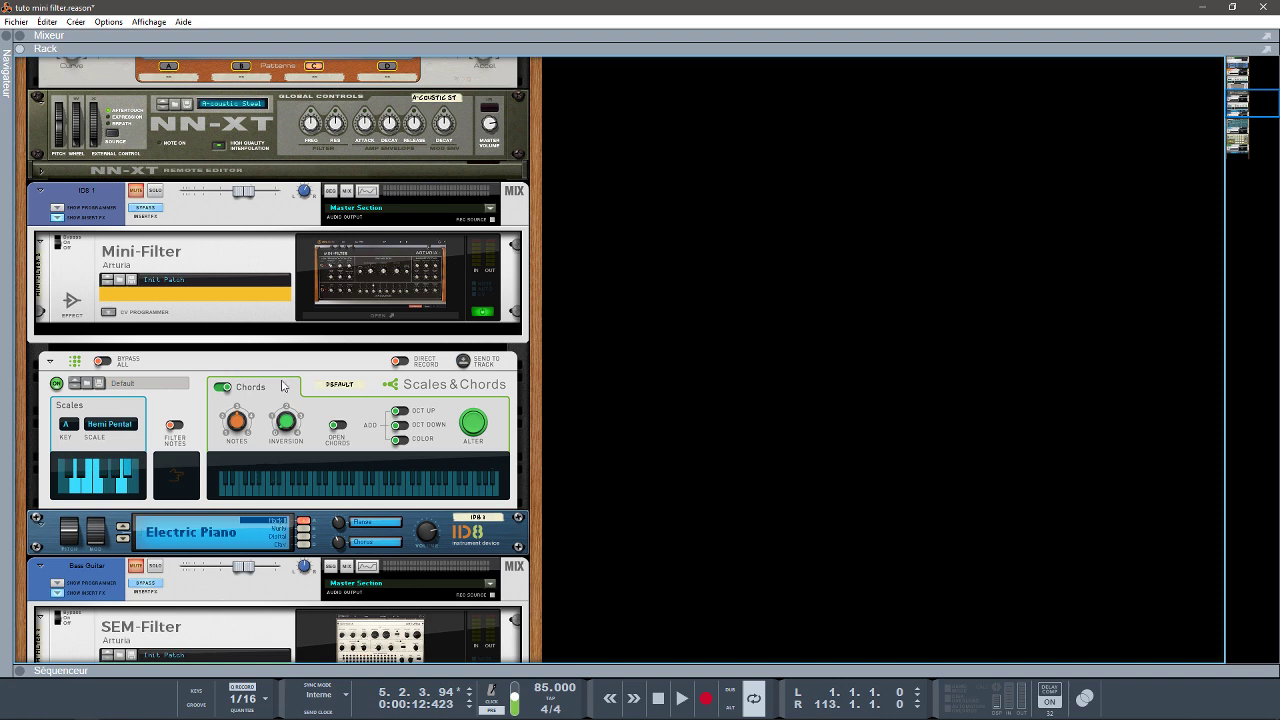
{"action": "left_click", "coordinate": [154, 194]}
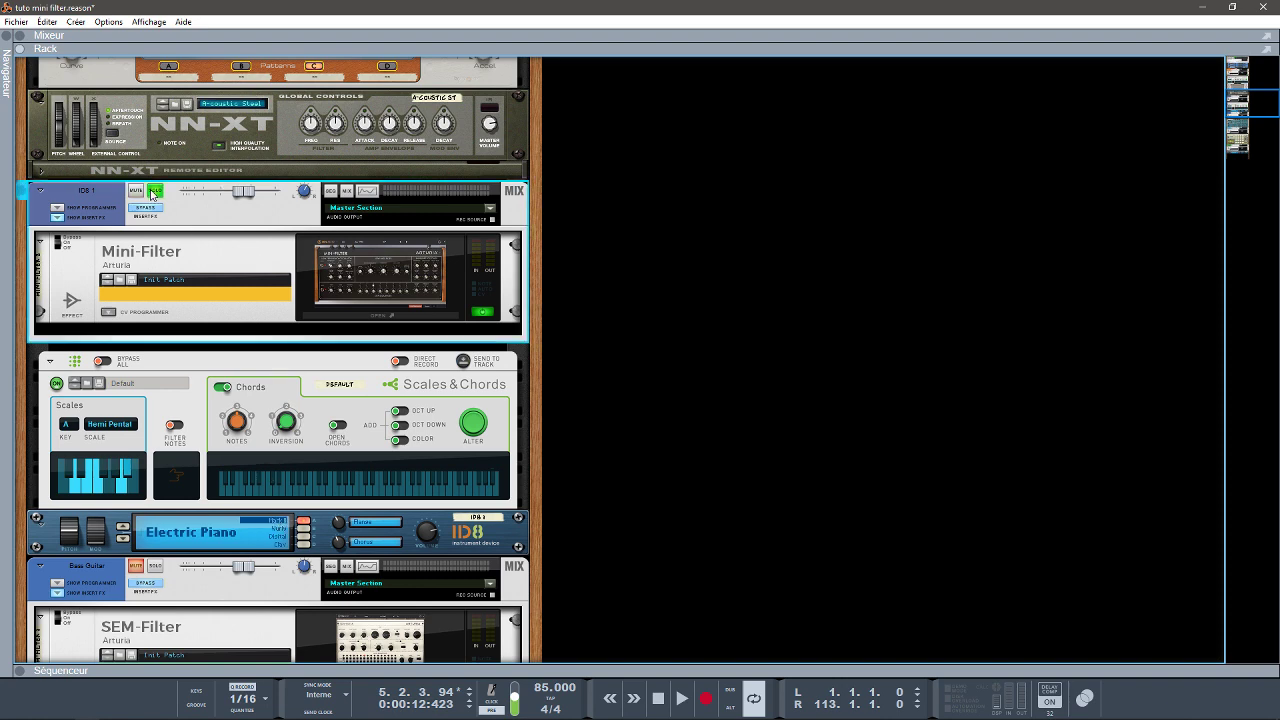
{"action": "key", "text": "space"}
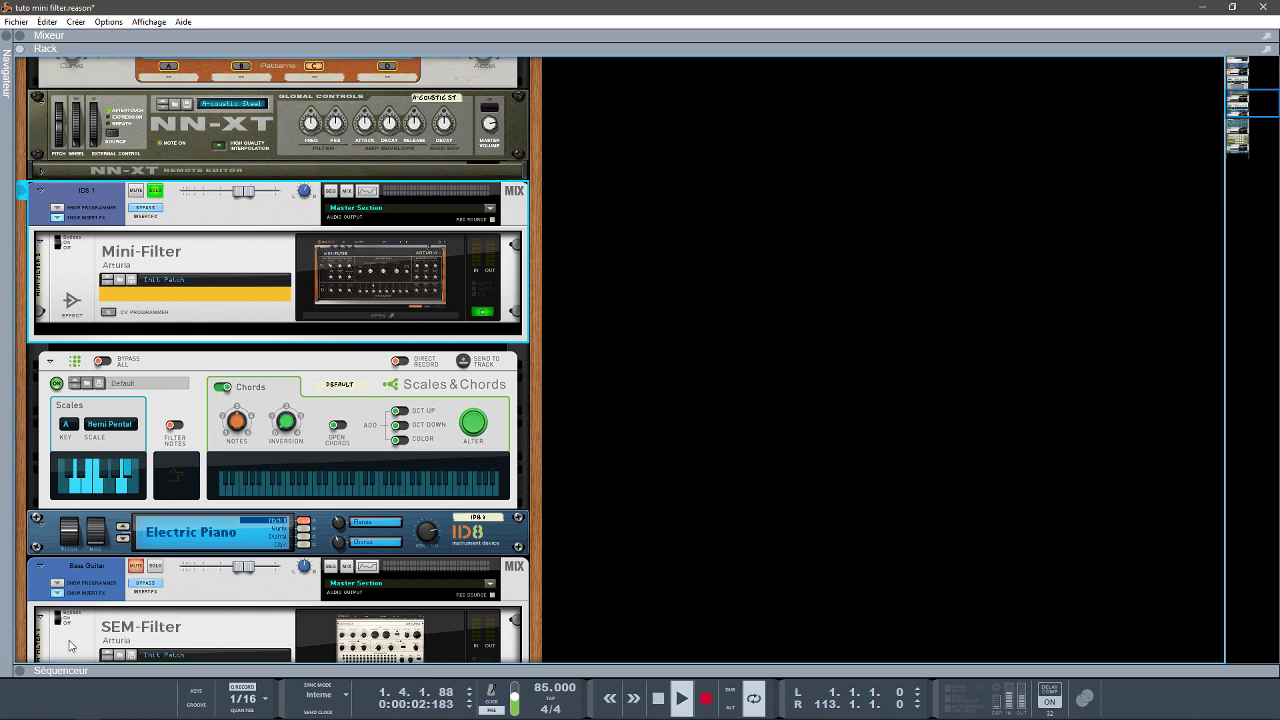
- Show the sequencer below the rack, and resize the rack area to display the ID8 1 channel and its Mini-Filter
{"action": "left_click", "coordinate": [20, 673]}
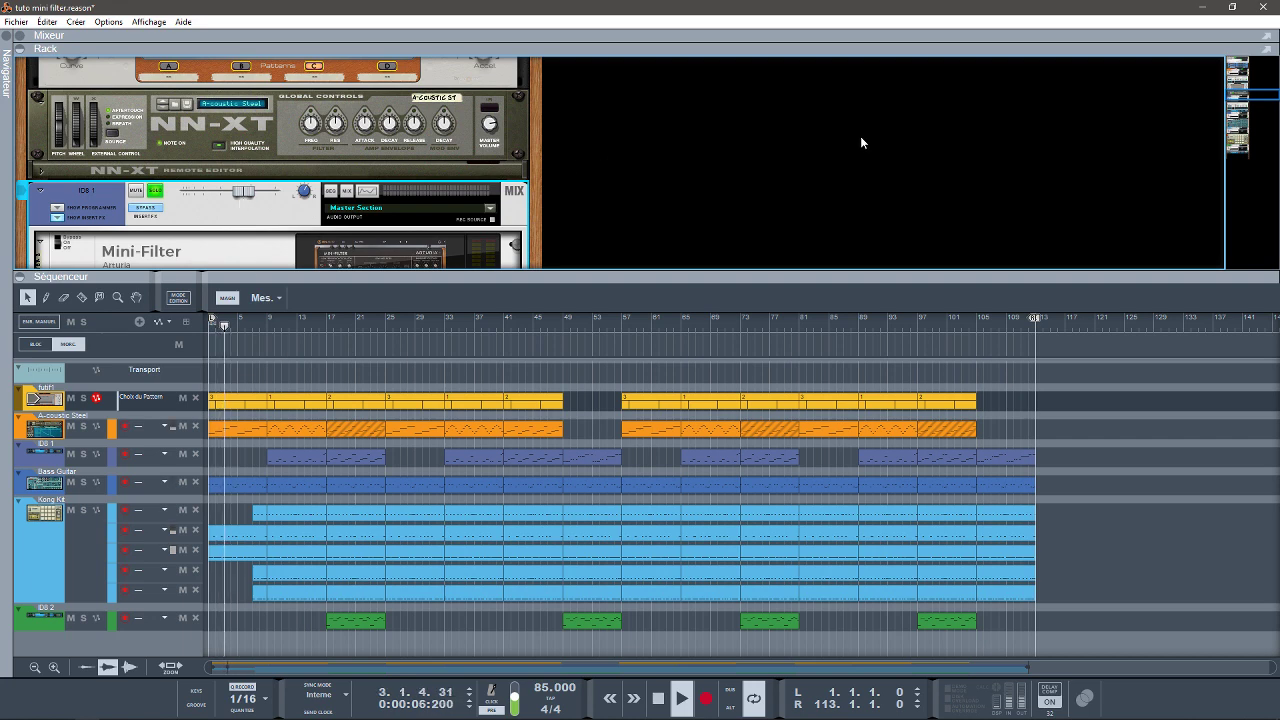
{"action": "left_click_drag", "start_coordinate": [1234, 92], "coordinate": [1238, 102]}
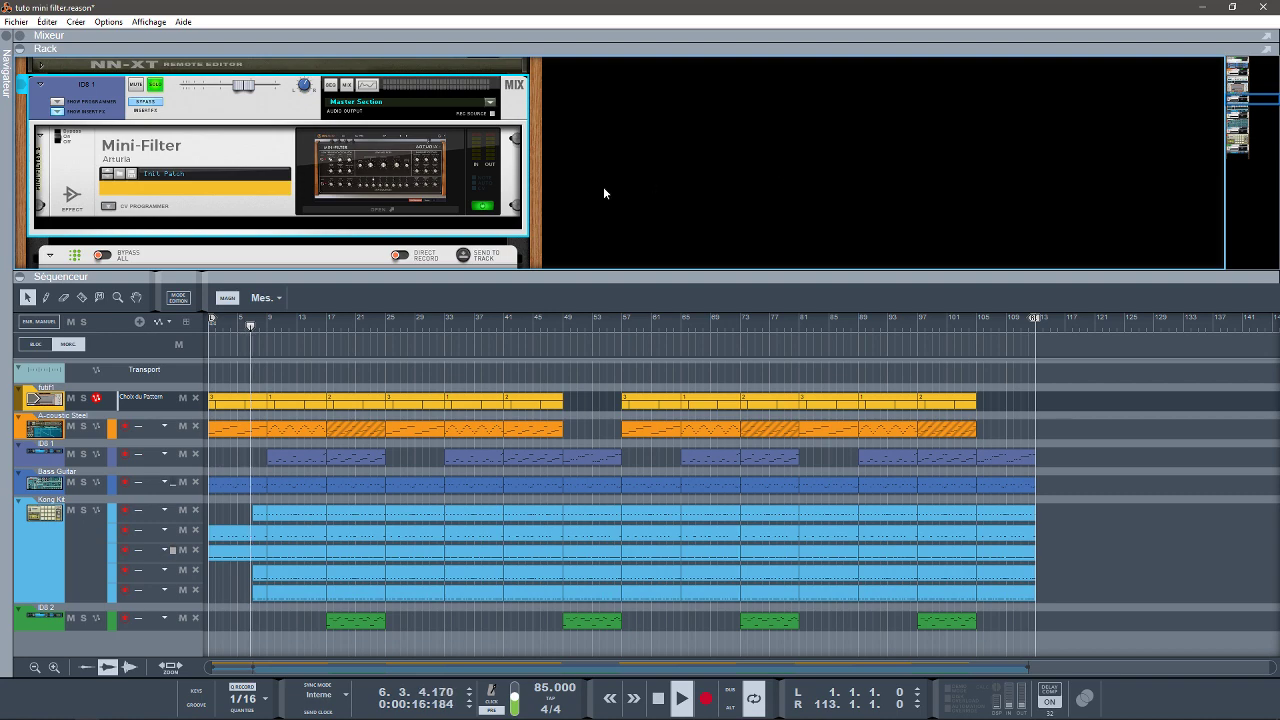
{"action": "left_click_drag", "start_coordinate": [633, 273], "coordinate": [638, 378]}
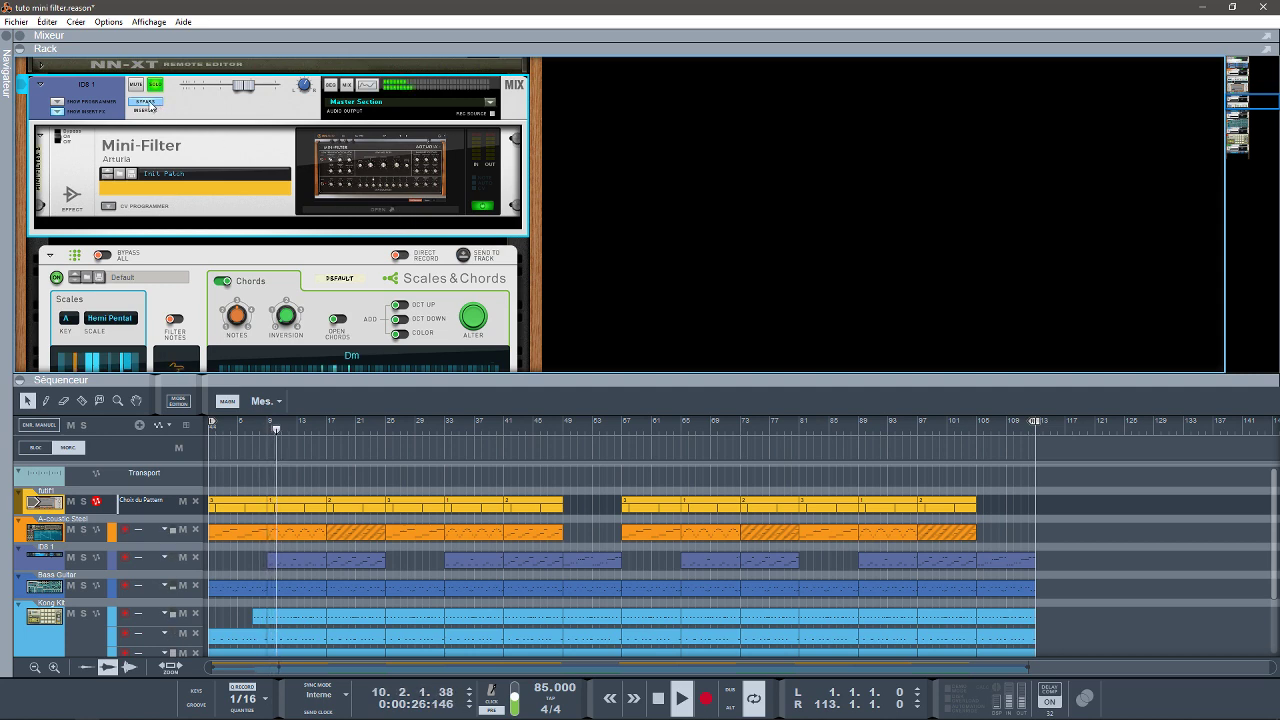
- Turn off the insert effects bypass on the ID8 1 channel and try the output volume in its Mini-Filter editor
{"action": "left_click", "coordinate": [149, 104]}
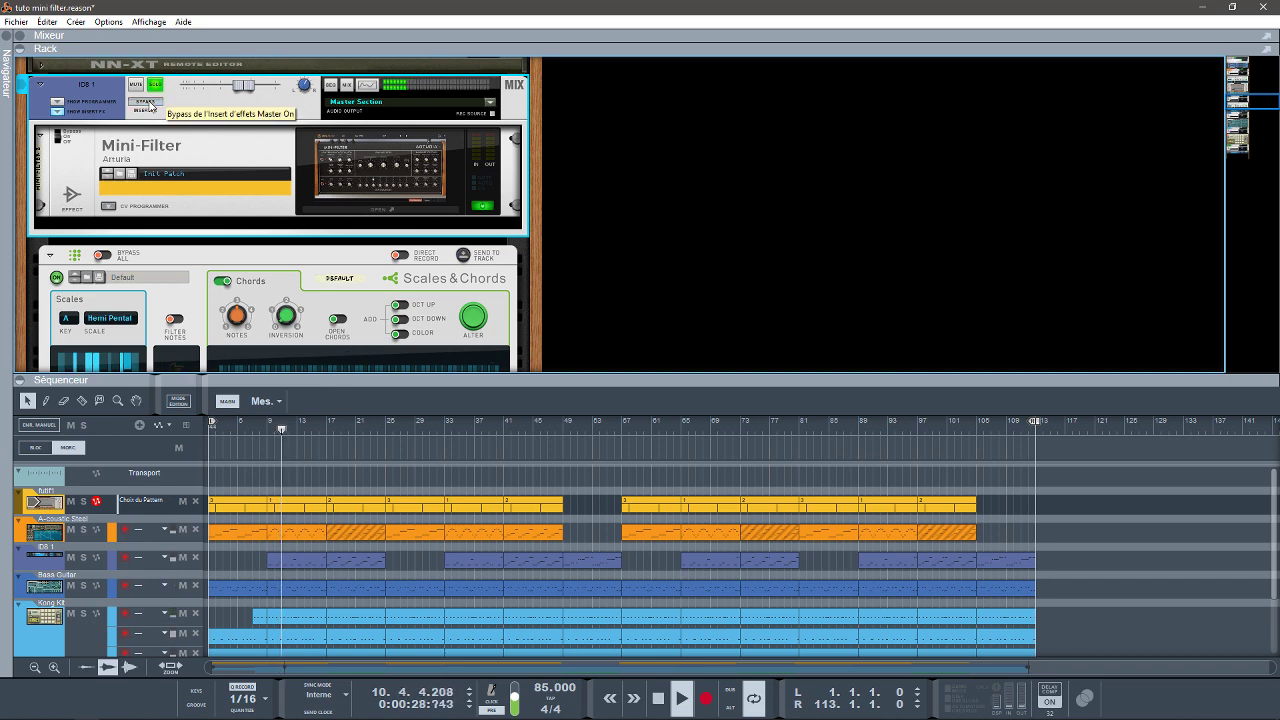
{"action": "left_click", "coordinate": [383, 210]}
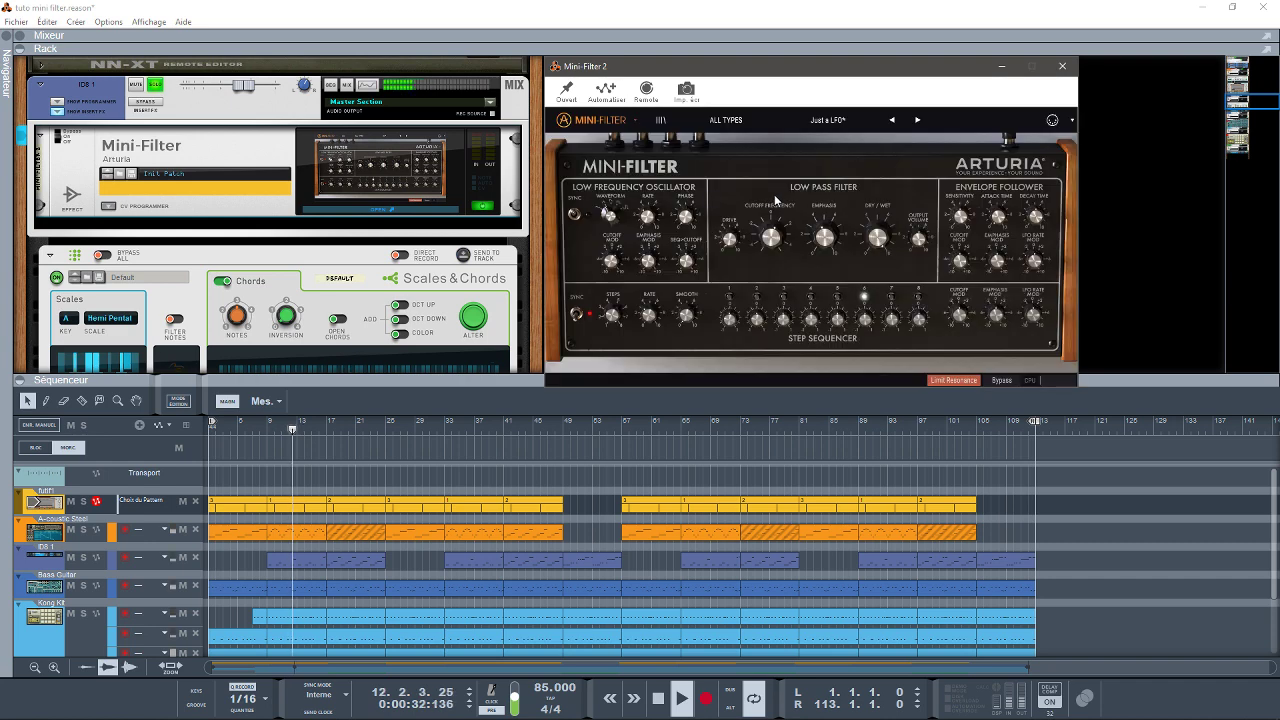
{"action": "left_click_drag", "start_coordinate": [921, 242], "coordinate": [912, 233]}
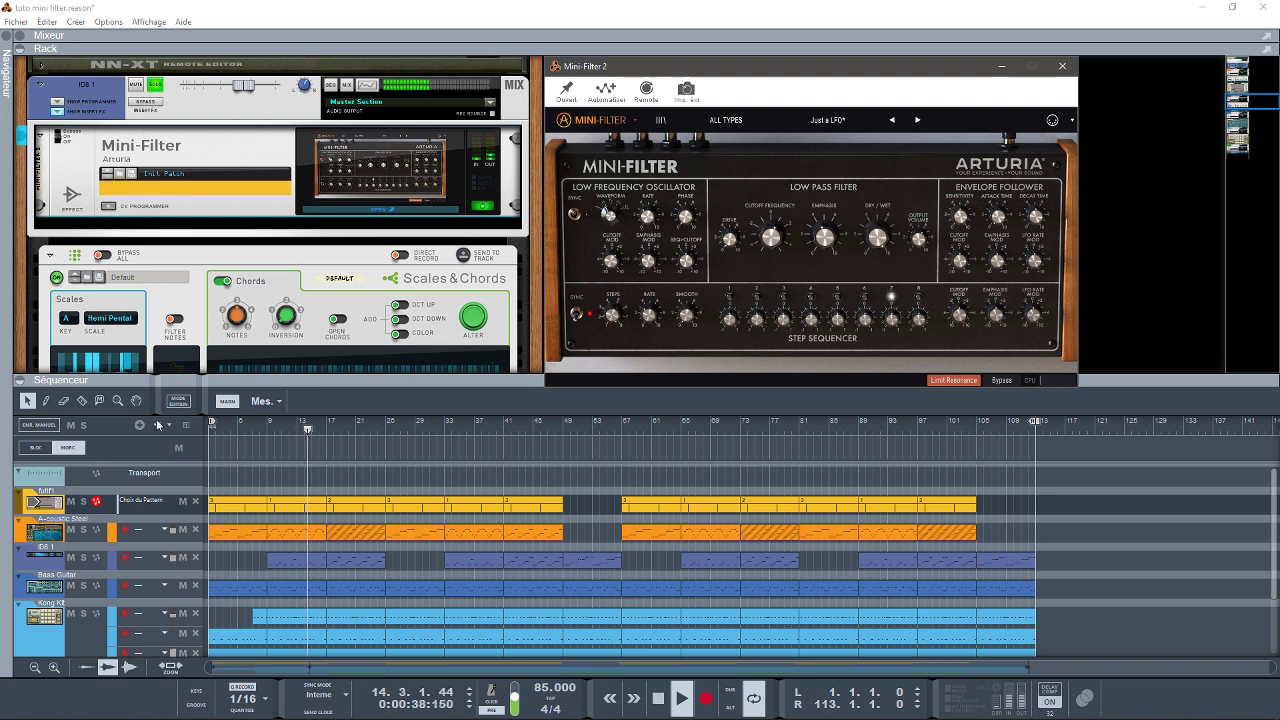
- Solo the A-coustic Steel track briefly in the sequencer, and solo the ID8 1 track instead
{"action": "left_click", "coordinate": [84, 529]}
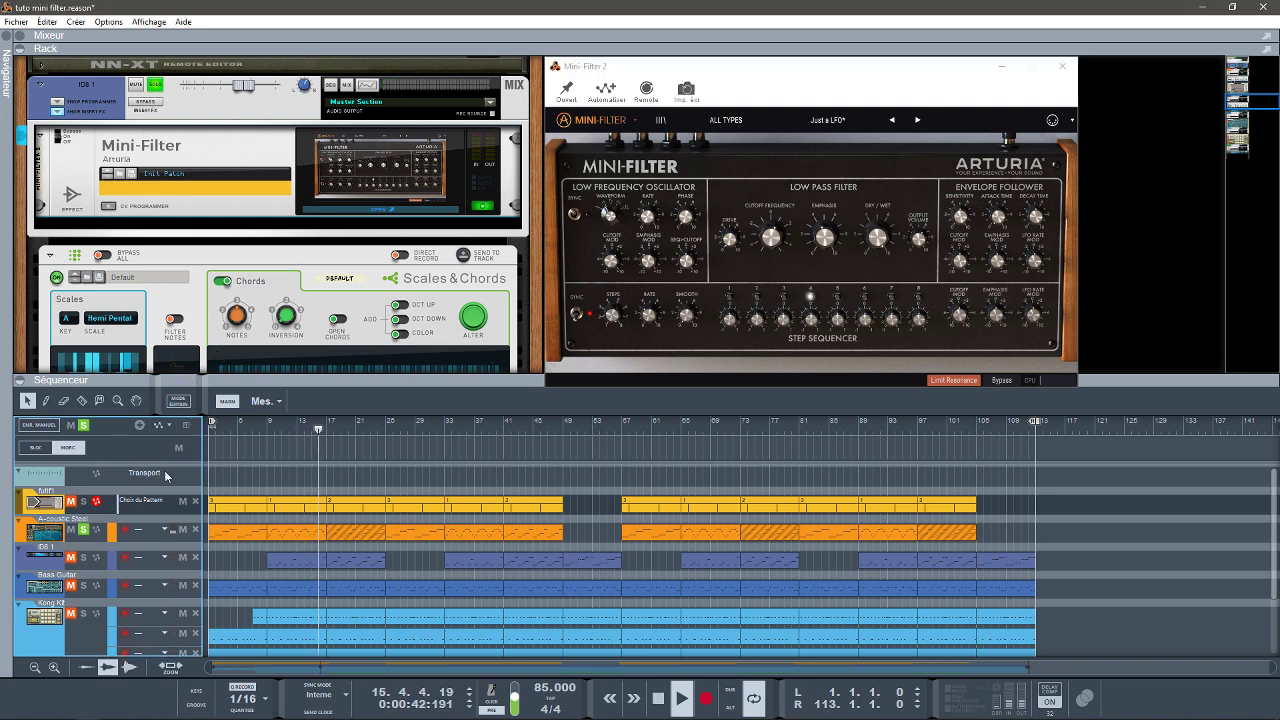
{"action": "left_click", "coordinate": [84, 529]}
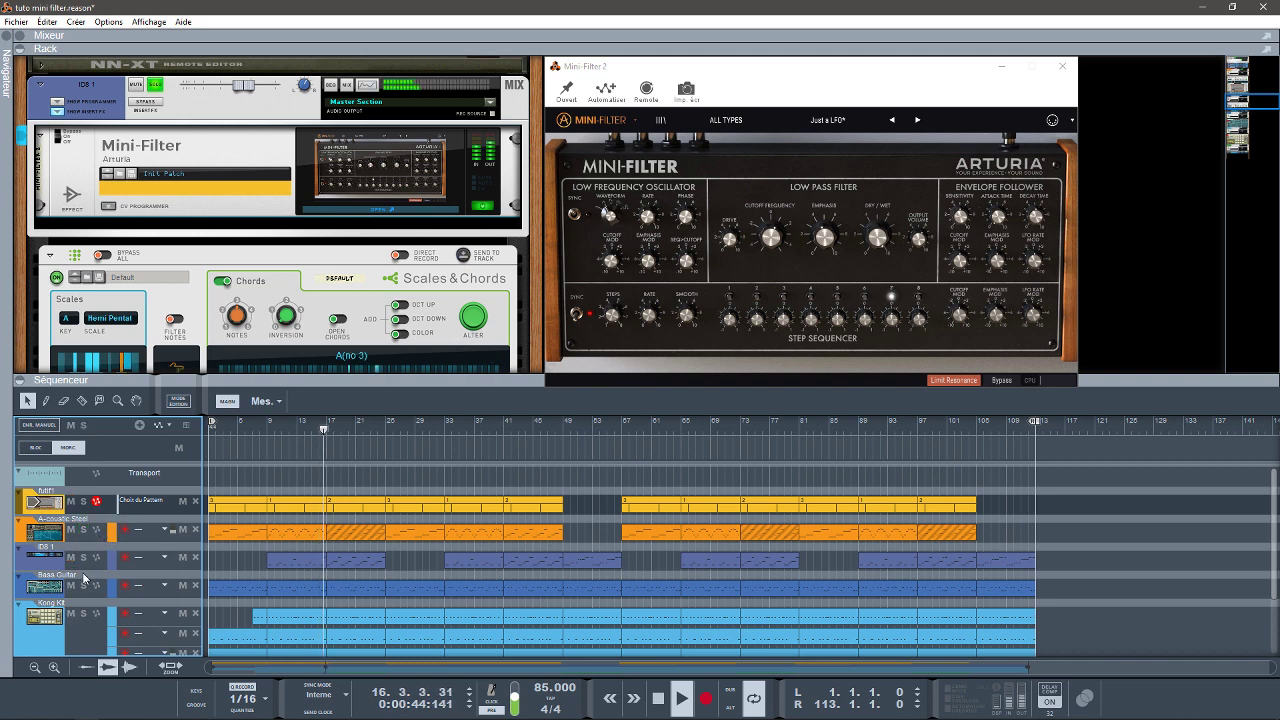
{"action": "left_click", "coordinate": [84, 557]}
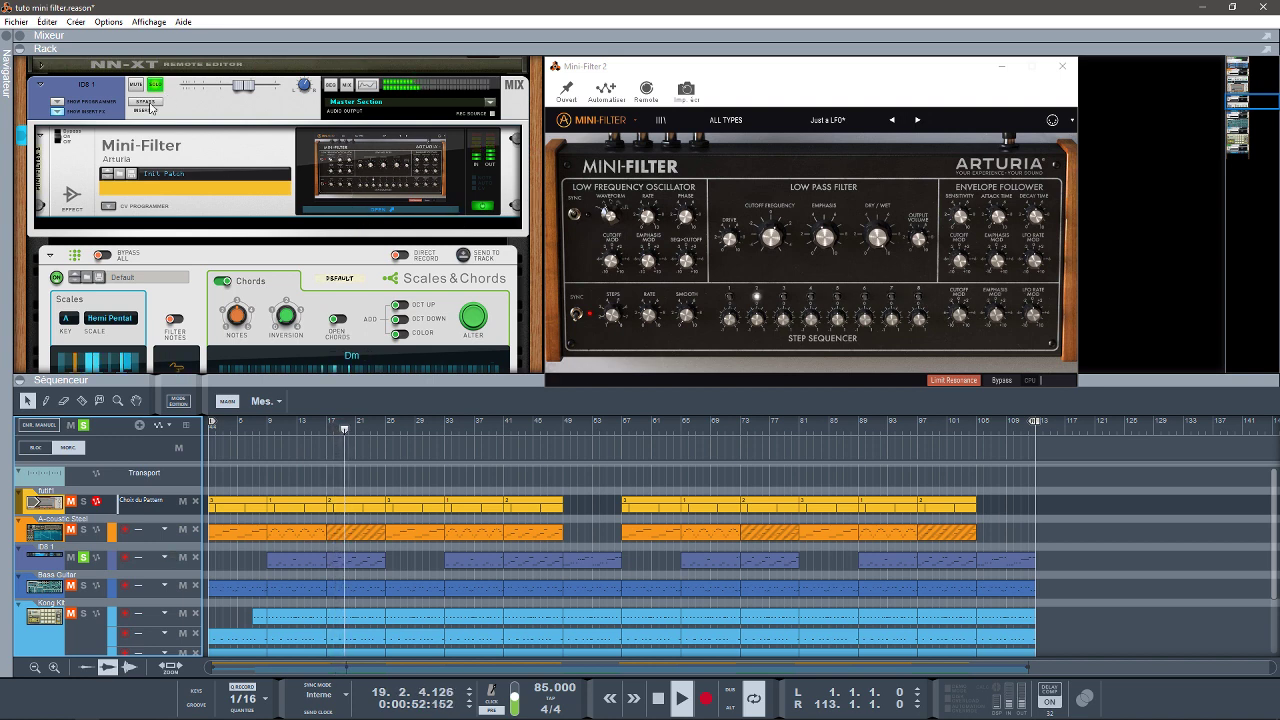
- Compare the ID8 1 channel with its insert effects bypassed and active, and turn off solo on all sequencer tracks
{"action": "left_click", "coordinate": [150, 106]}
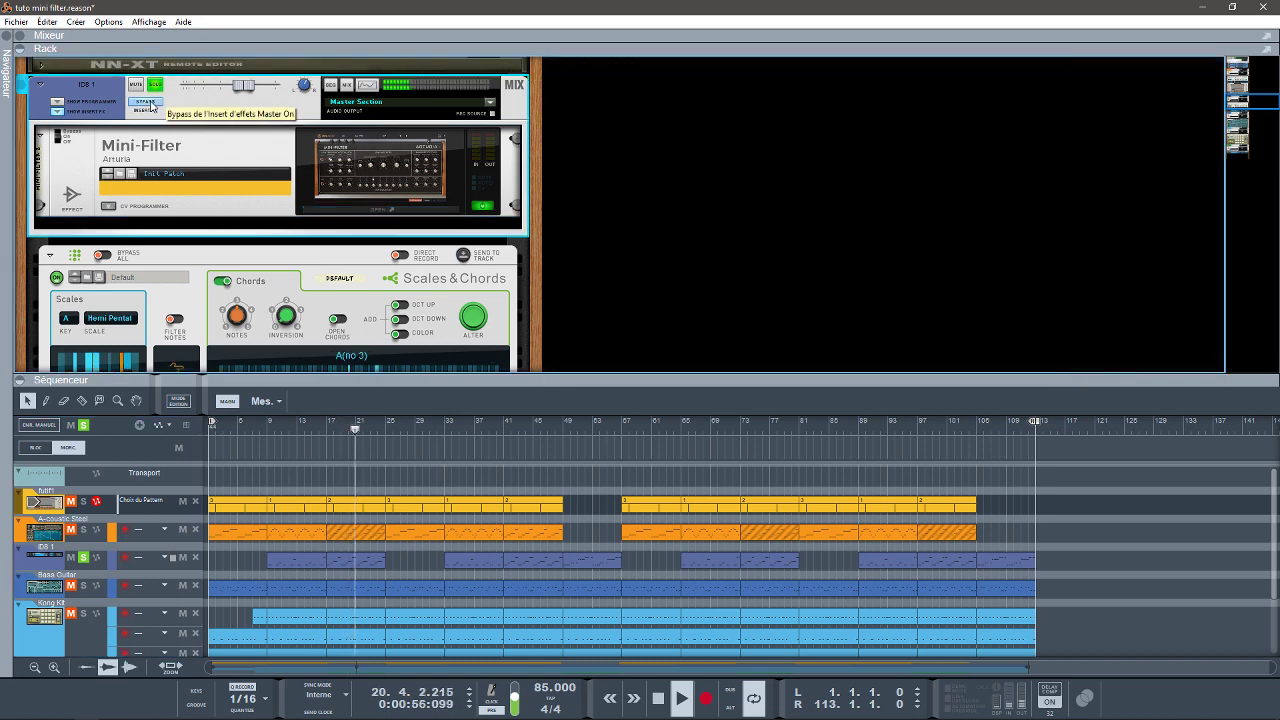
{"action": "left_click", "coordinate": [151, 106]}
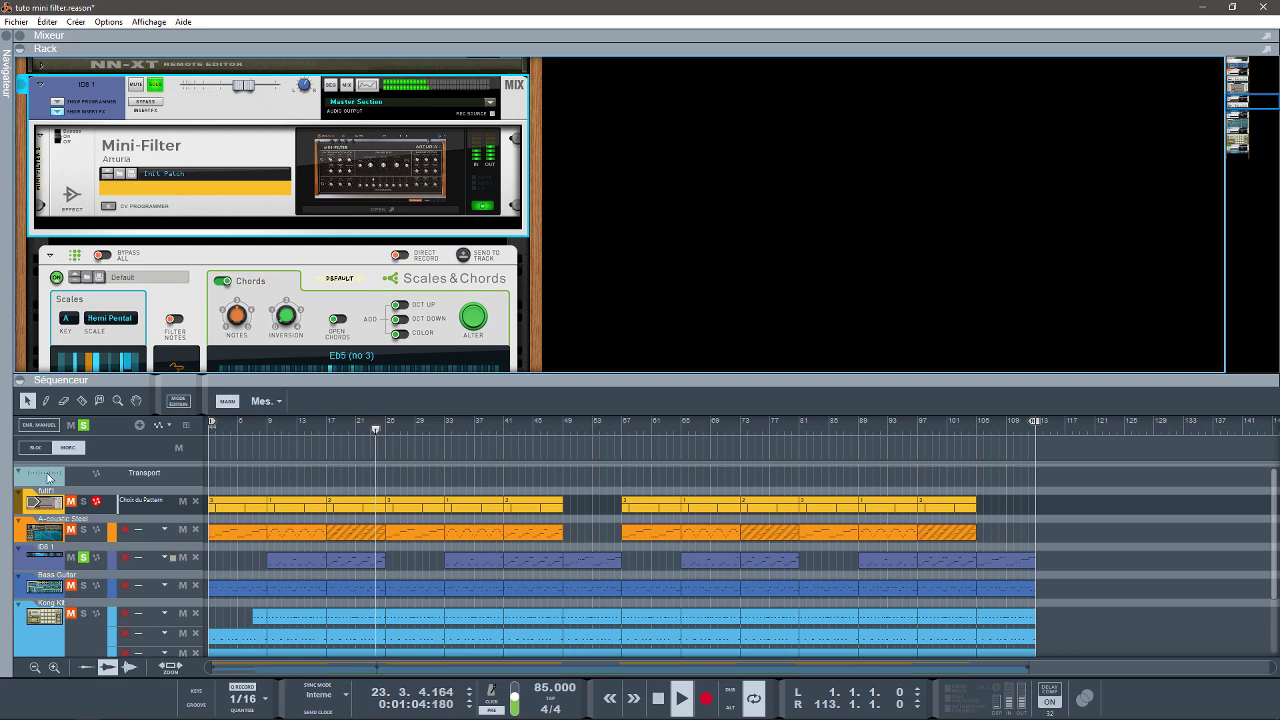
{"action": "left_click", "coordinate": [84, 424]}
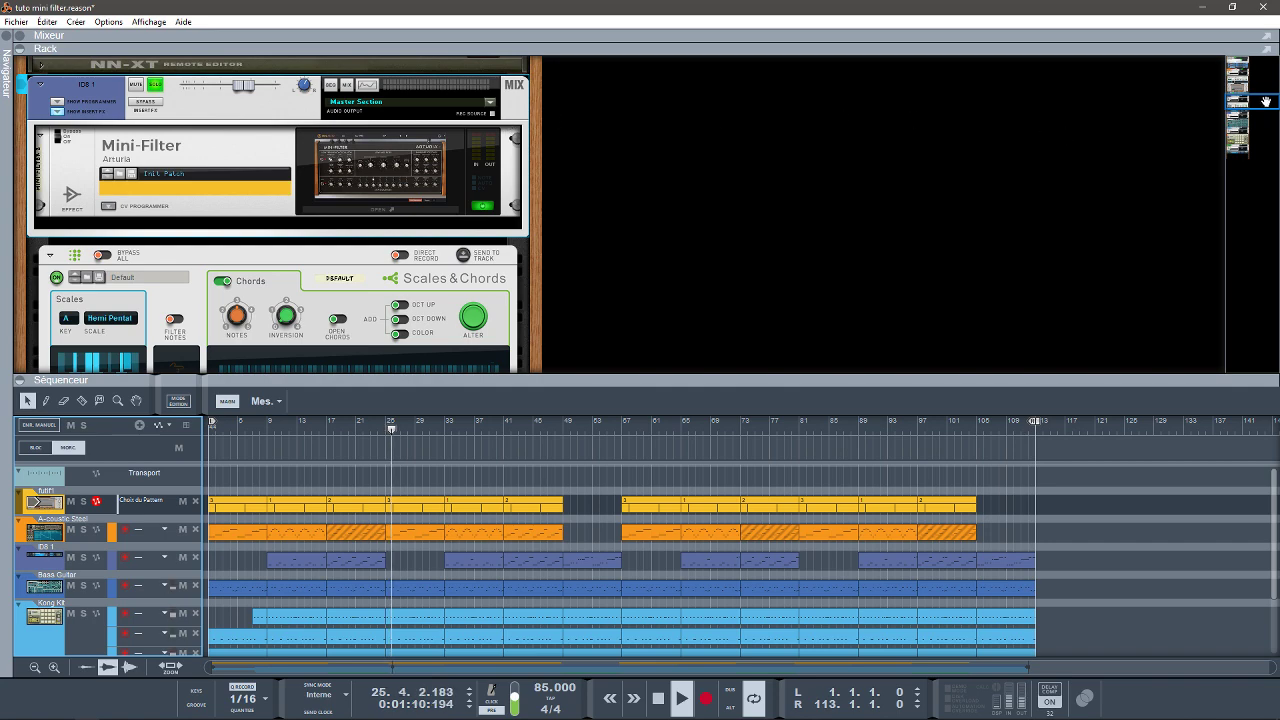
- Solo the Bass Guitar channel in the rack, listen to it with its insert effects bypassed, and stop playback
{"action": "left_click_drag", "start_coordinate": [1265, 101], "coordinate": [1270, 117]}
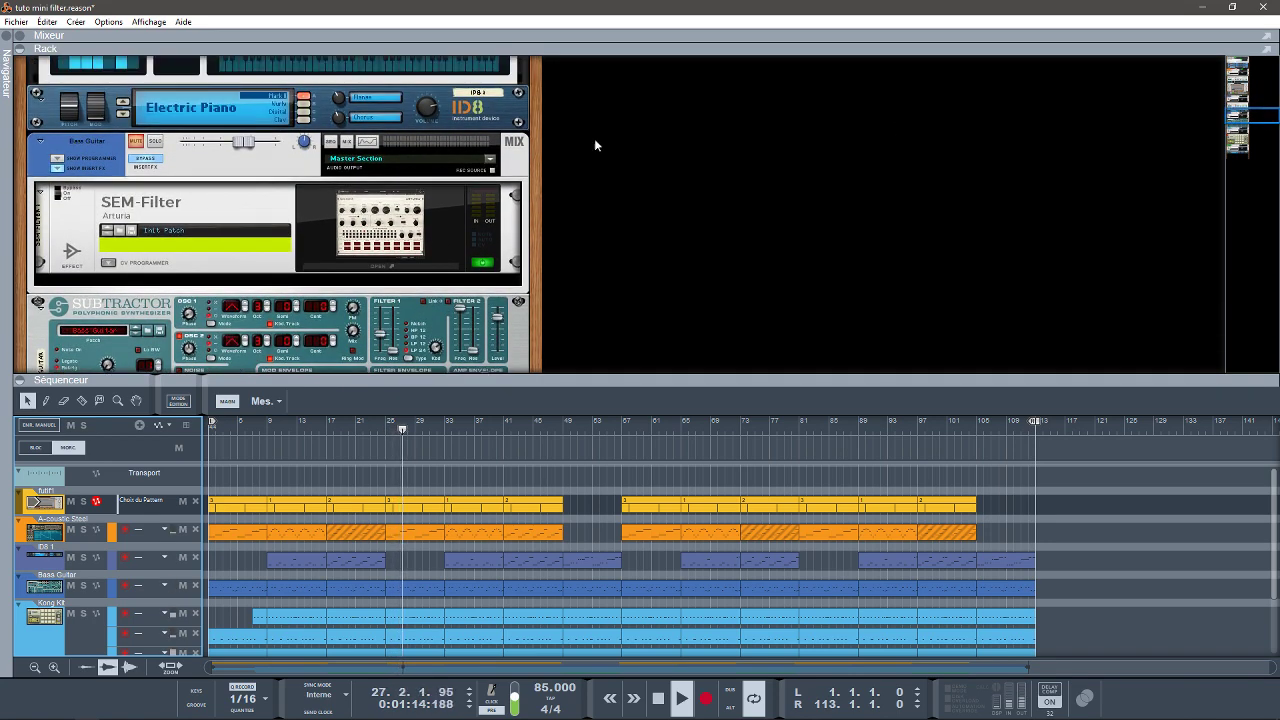
{"action": "left_click", "coordinate": [157, 142]}
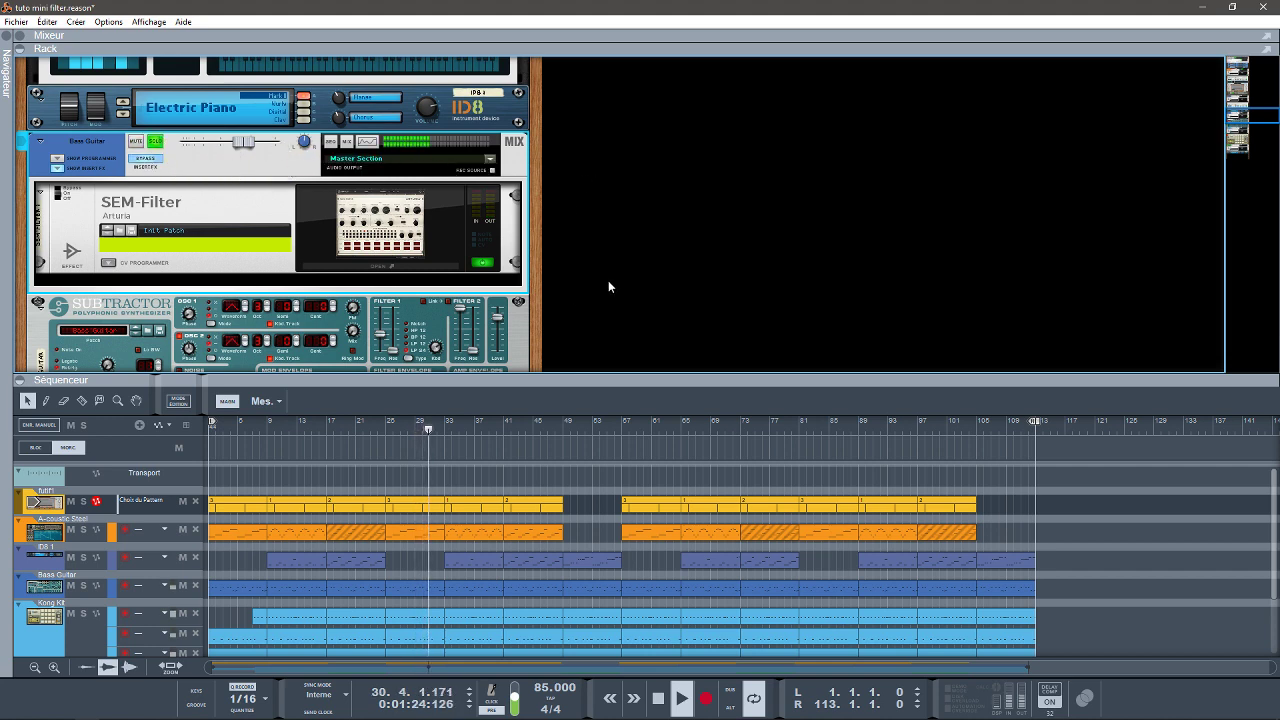
{"action": "key", "text": "space"}
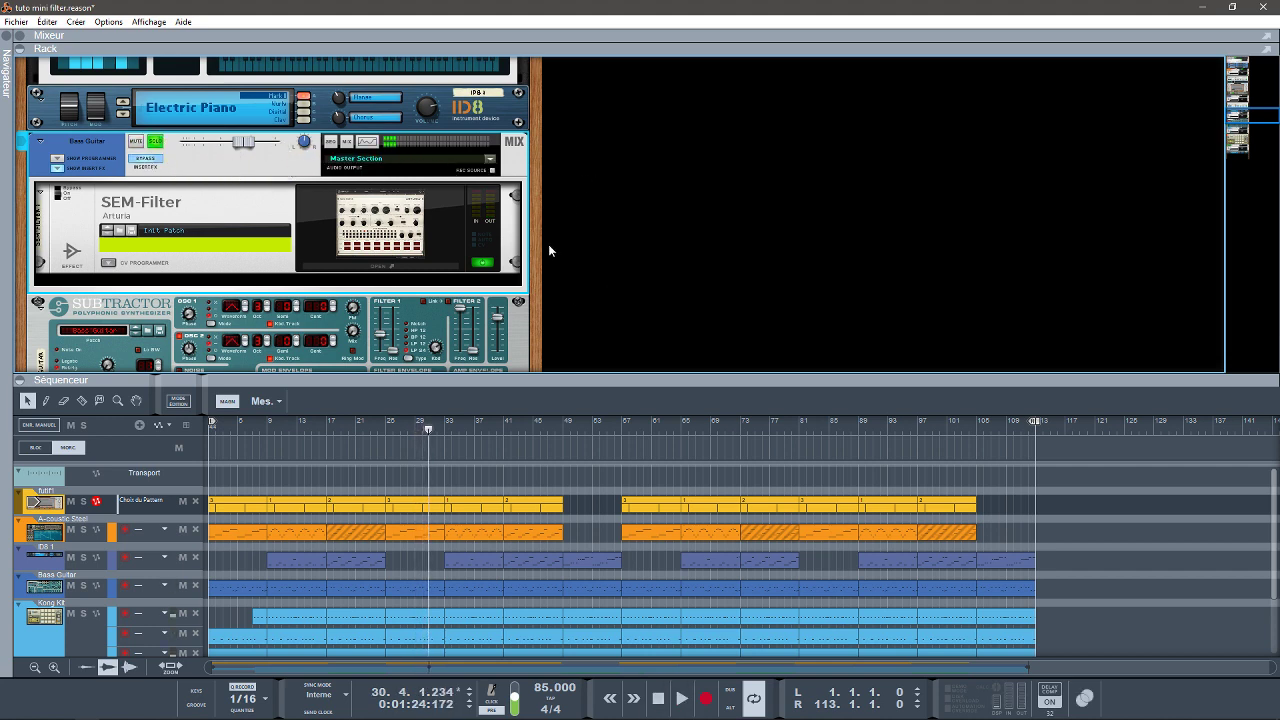
- Solo the Bass Guitar track, compare its SEM-Filter insert effects bypassed and active, and turn off solo on all sequencer tracks
{"action": "left_click", "coordinate": [383, 265]}
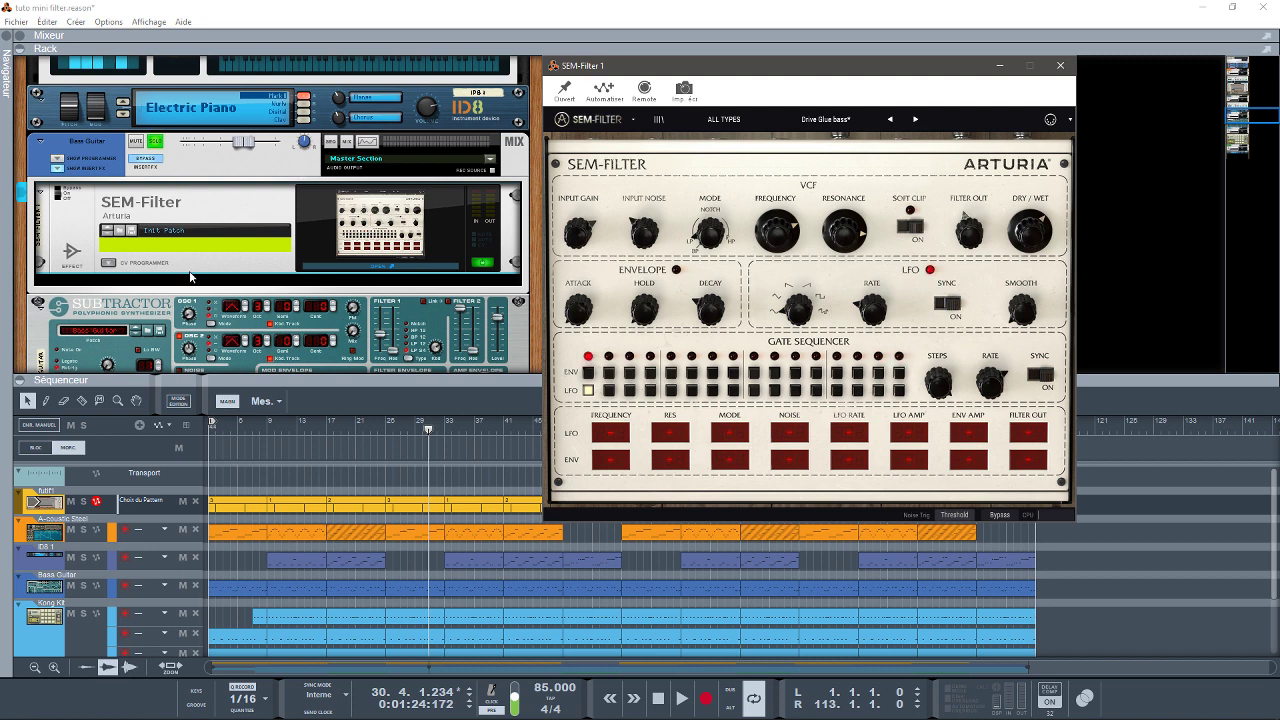
{"action": "left_click", "coordinate": [84, 587]}
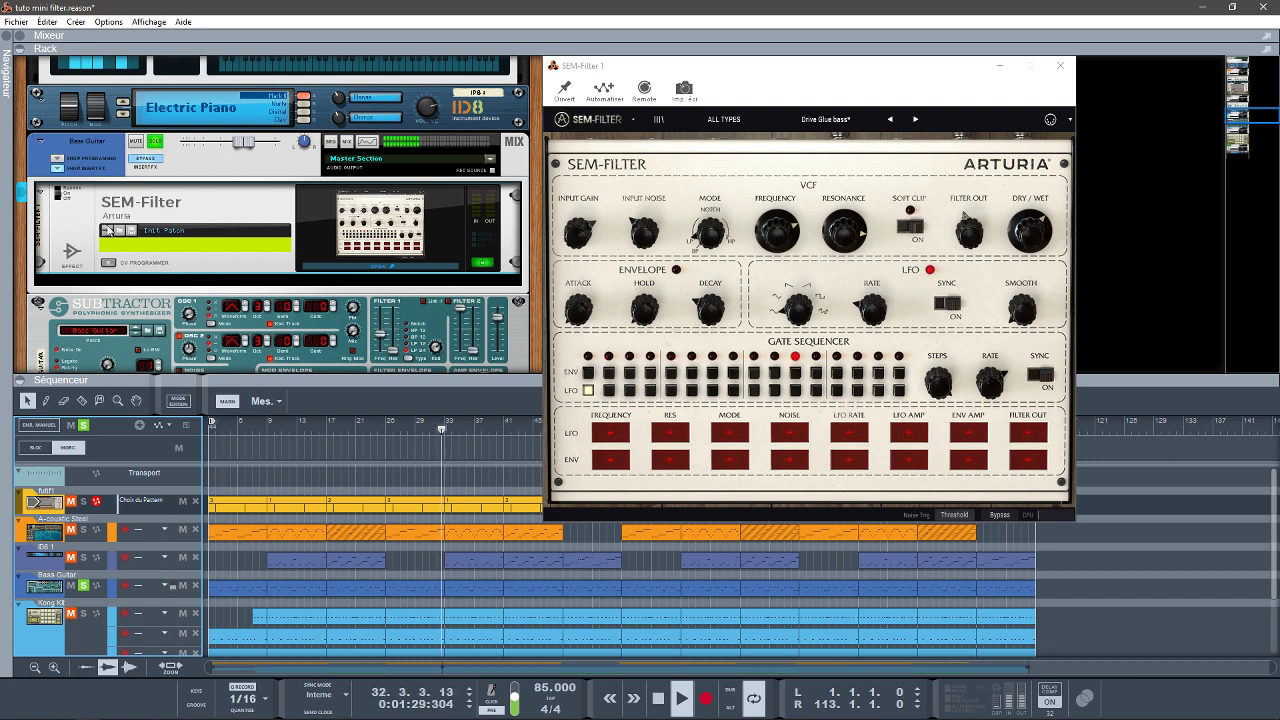
{"action": "left_click", "coordinate": [143, 161]}
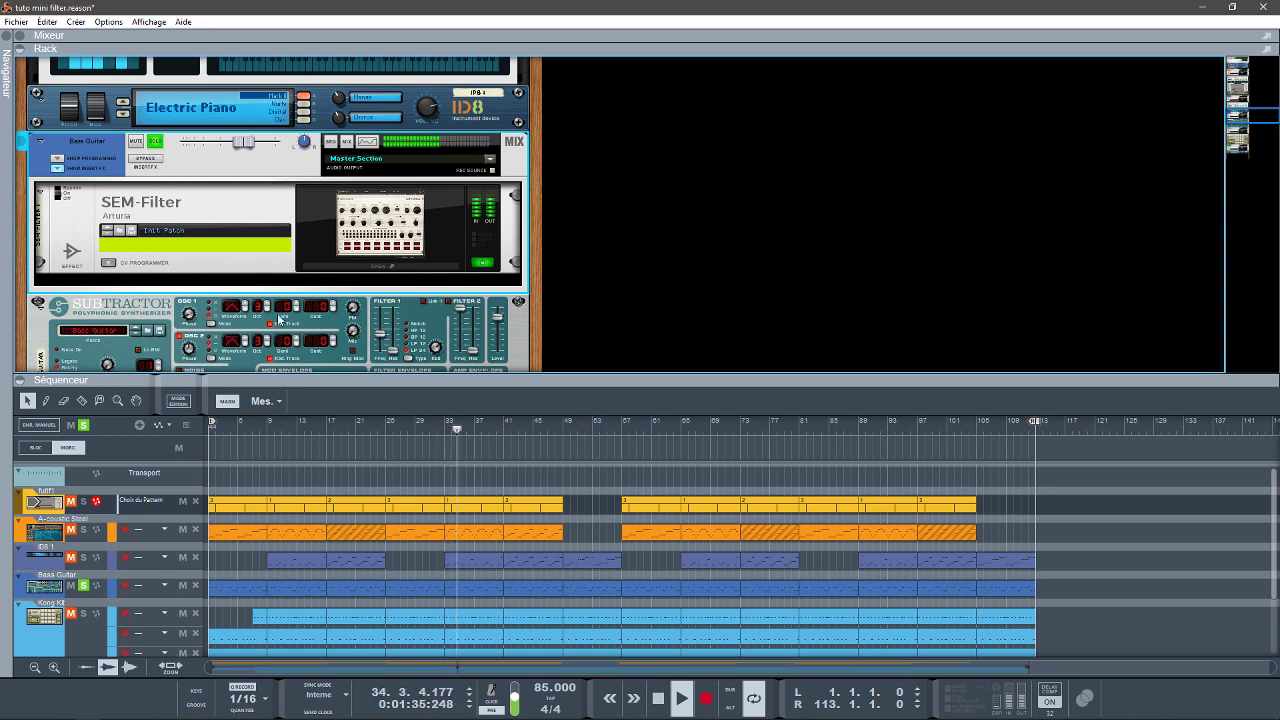
{"action": "left_click", "coordinate": [367, 266]}
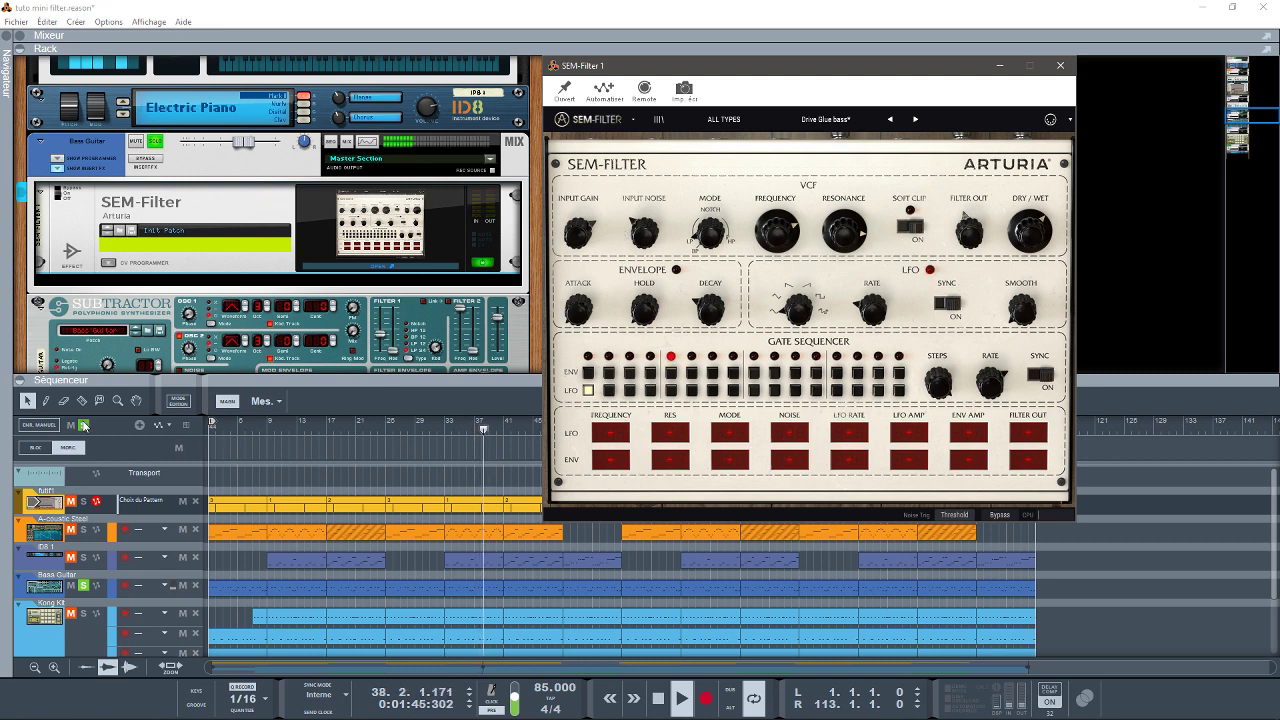
{"action": "left_click", "coordinate": [85, 426]}
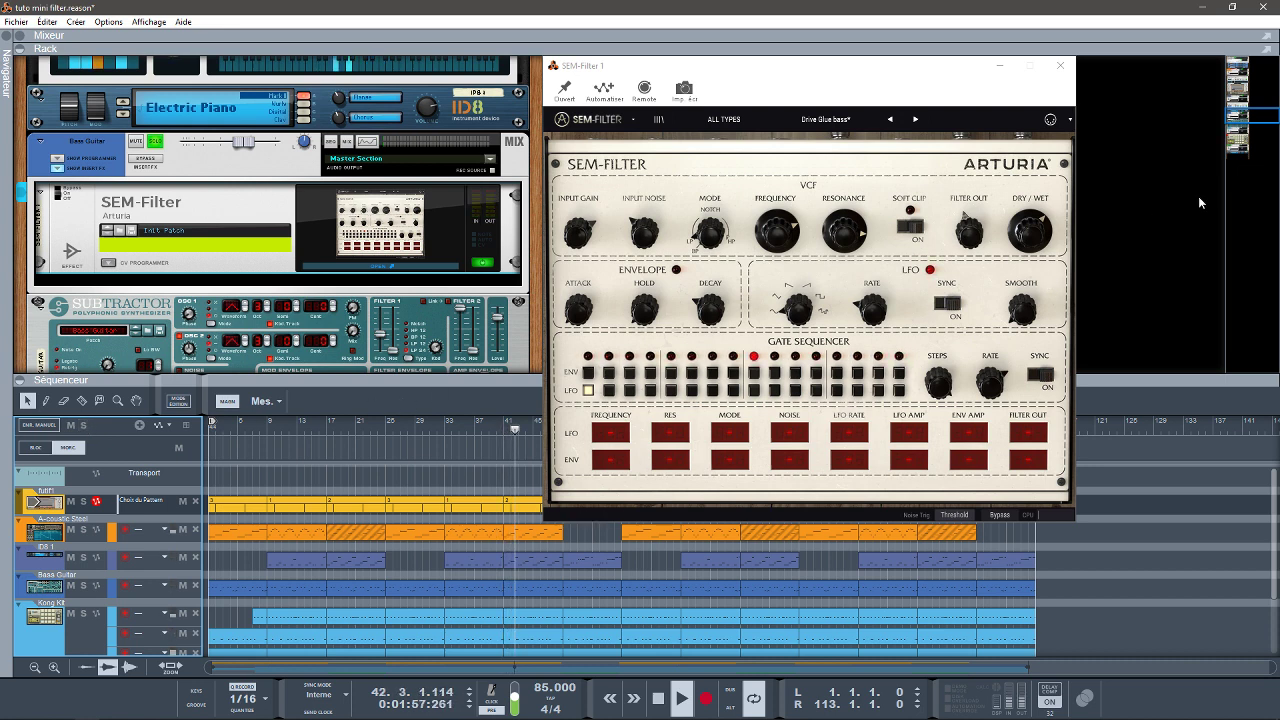
- Solo the Kong Kit channel in the rack and sequencer with its SEM-Filter editor open, and play from the song start
{"action": "left_click_drag", "start_coordinate": [1231, 117], "coordinate": [1247, 134]}
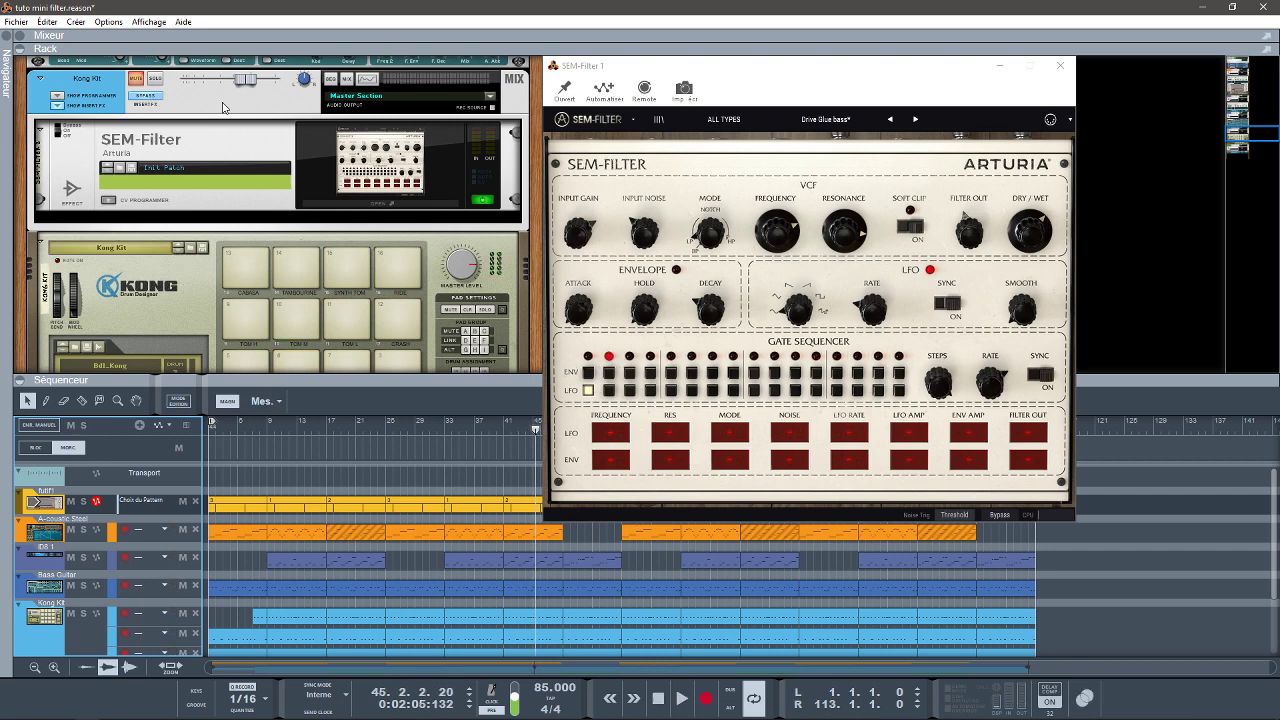
{"action": "left_click", "coordinate": [158, 80]}
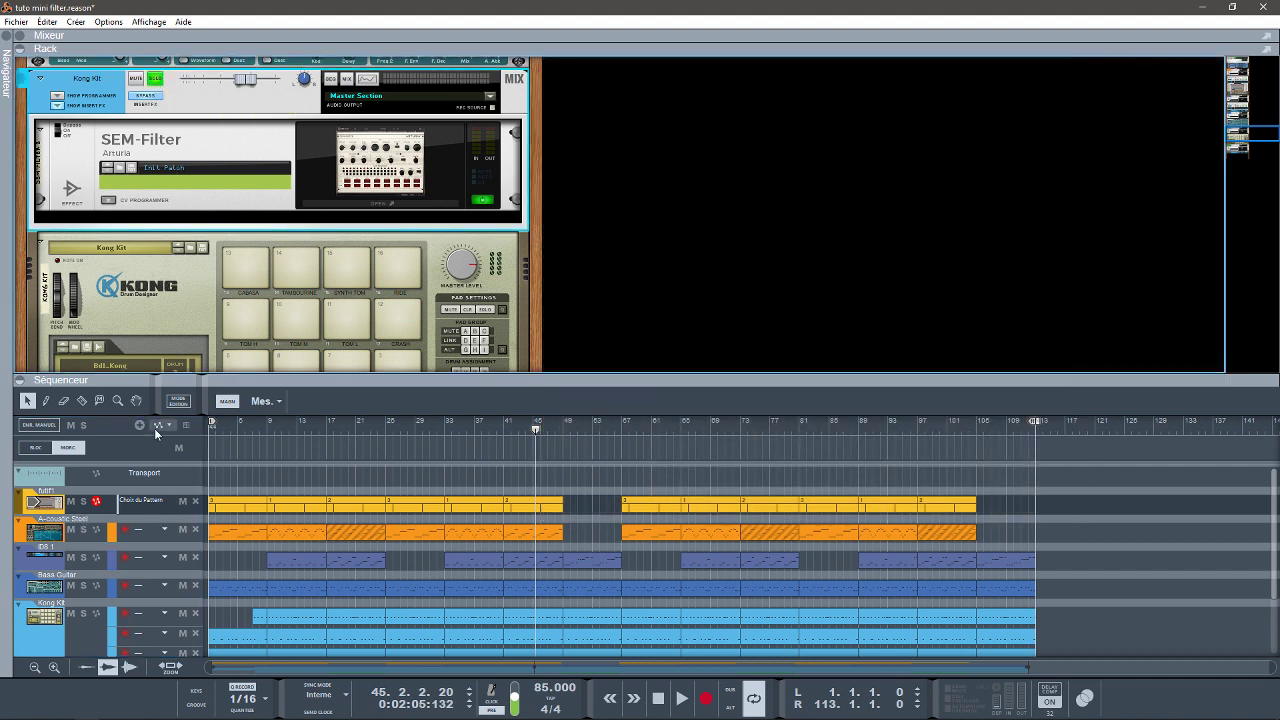
{"action": "left_click", "coordinate": [378, 203]}
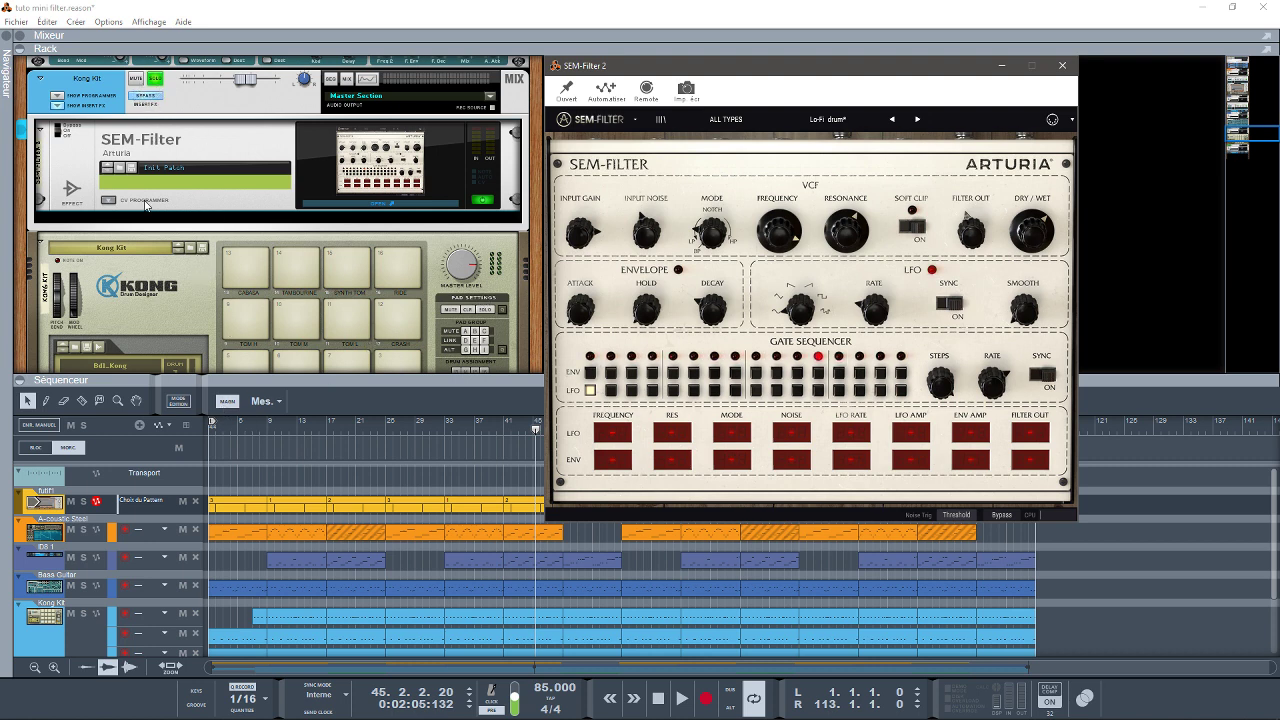
{"action": "left_click", "coordinate": [83, 613]}
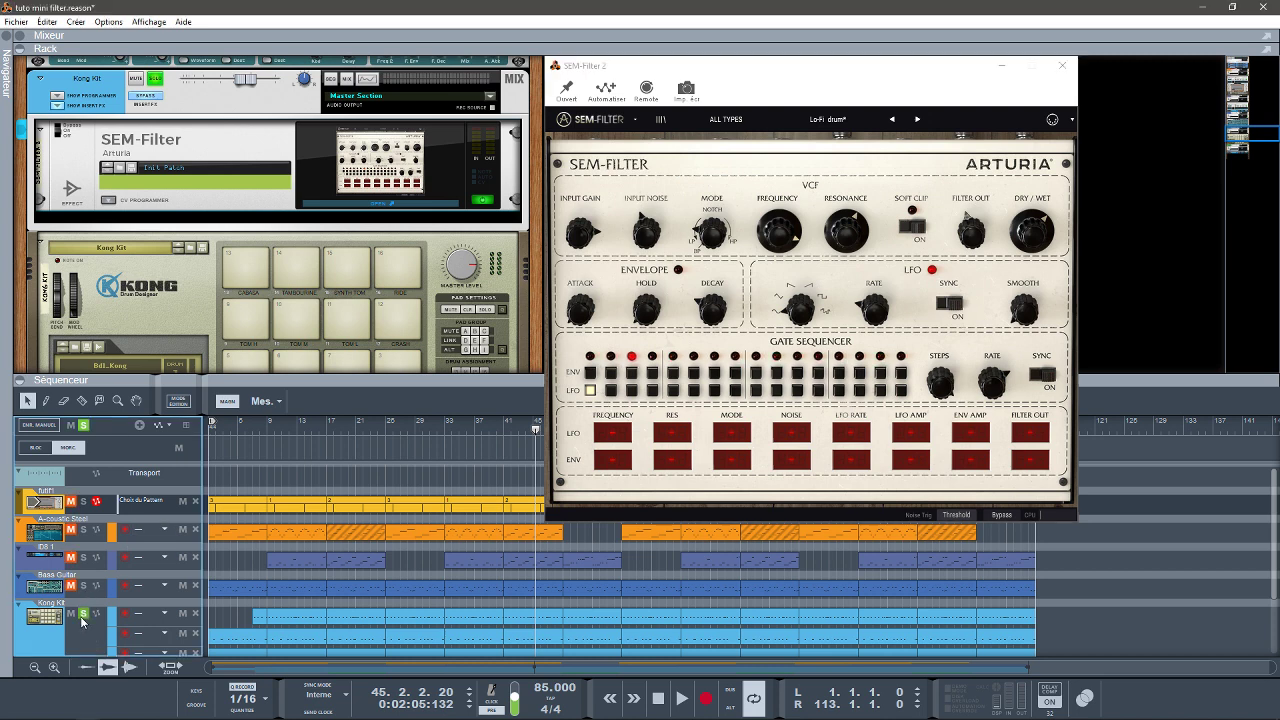
{"action": "key", "text": "shift+Return"}
{"action": "key", "text": "space"}
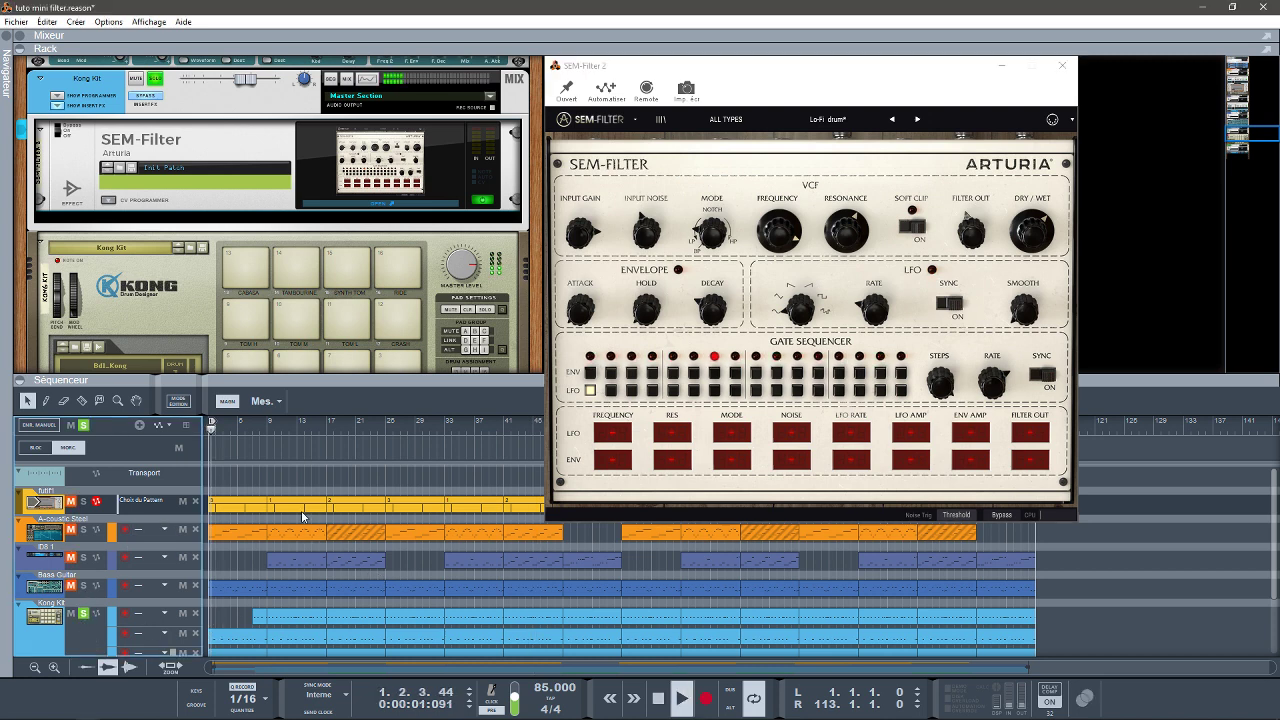
- Play Kong Kit from bar 9, turn off its insert effects bypass, and turn off solo on all sequencer tracks
{"action": "left_click", "coordinate": [266, 430]}
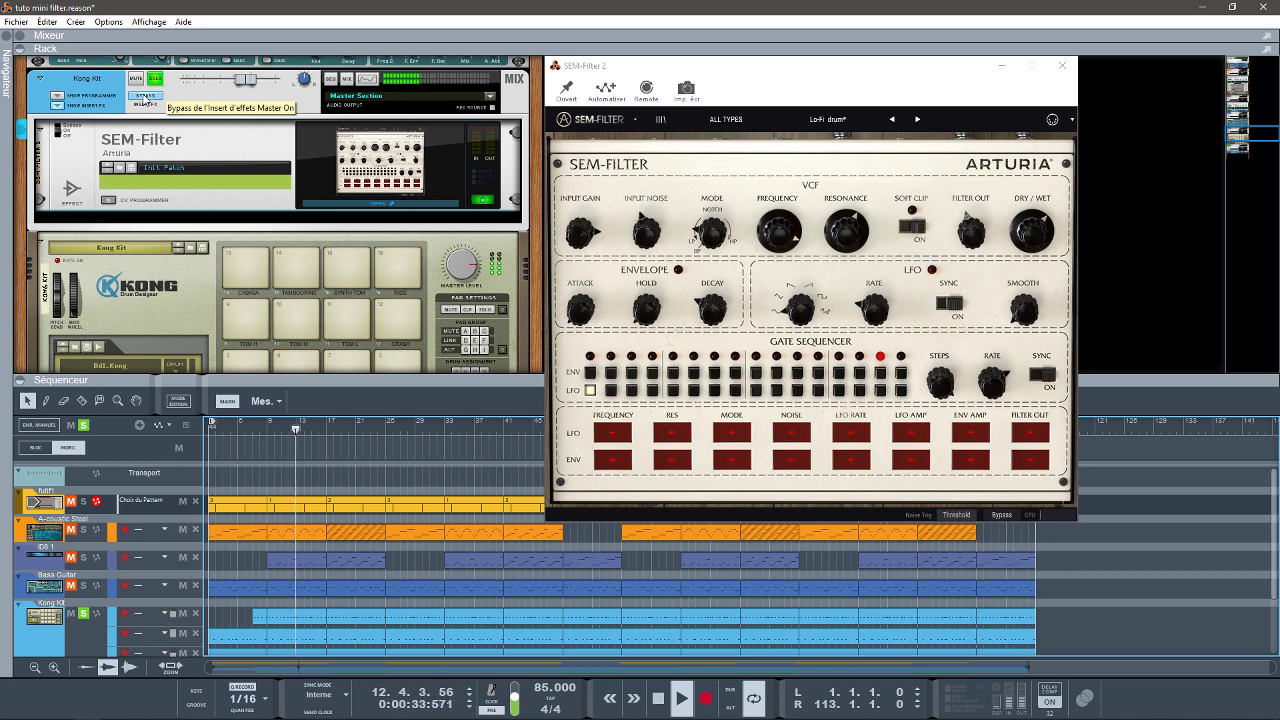
{"action": "left_click", "coordinate": [145, 97]}
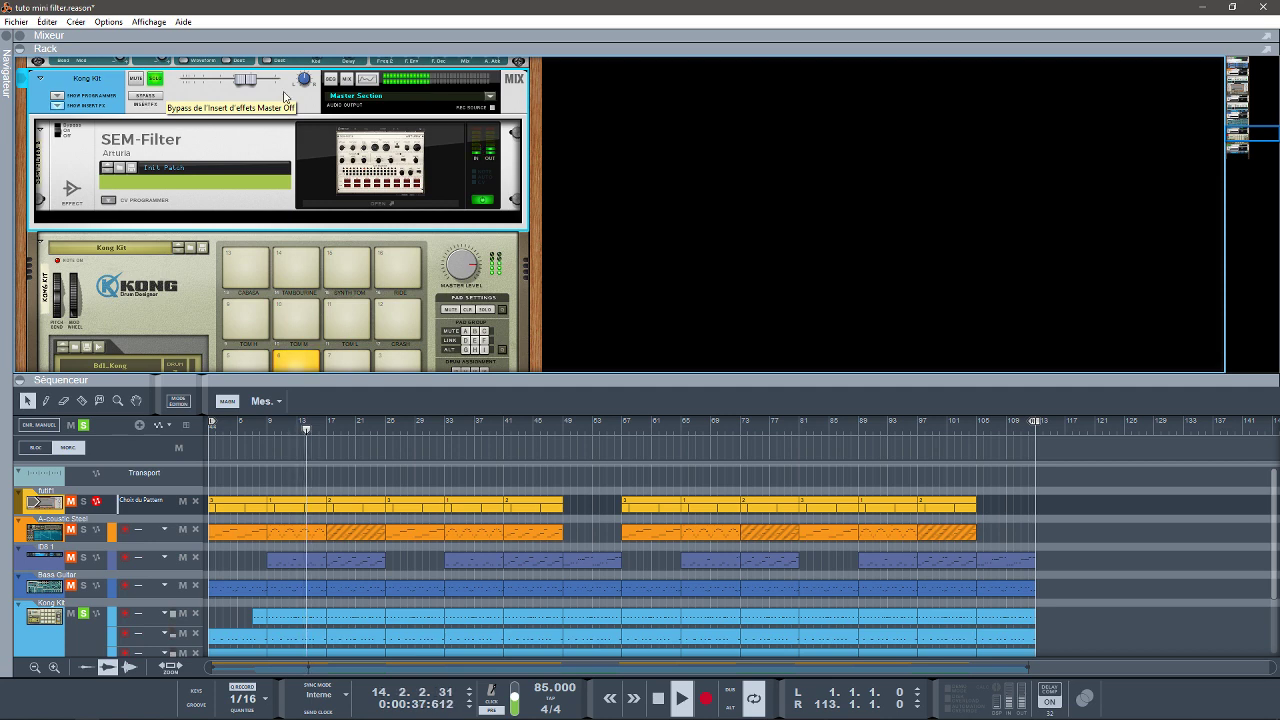
{"action": "left_click", "coordinate": [82, 426]}
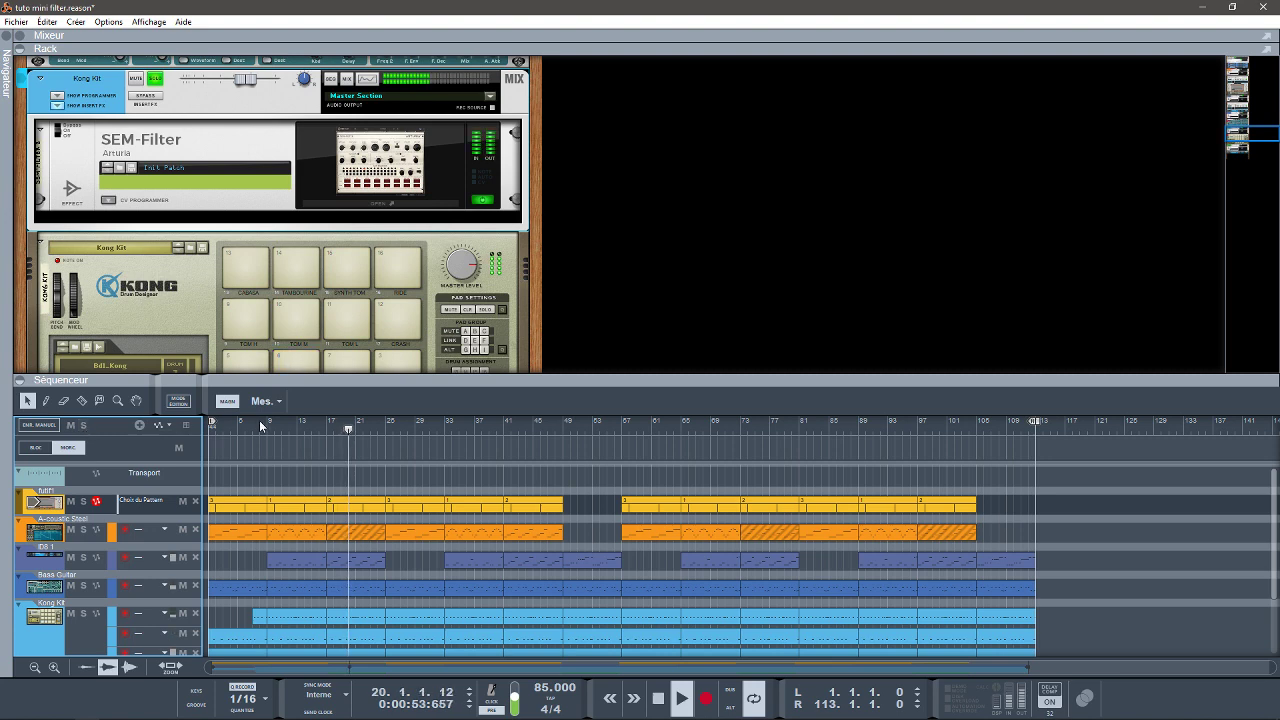
- Solo the ID8 2 channel in the rack, stop playback, and solo the ID8 2 track in the sequencer
{"action": "left_click_drag", "start_coordinate": [1236, 130], "coordinate": [1238, 143]}
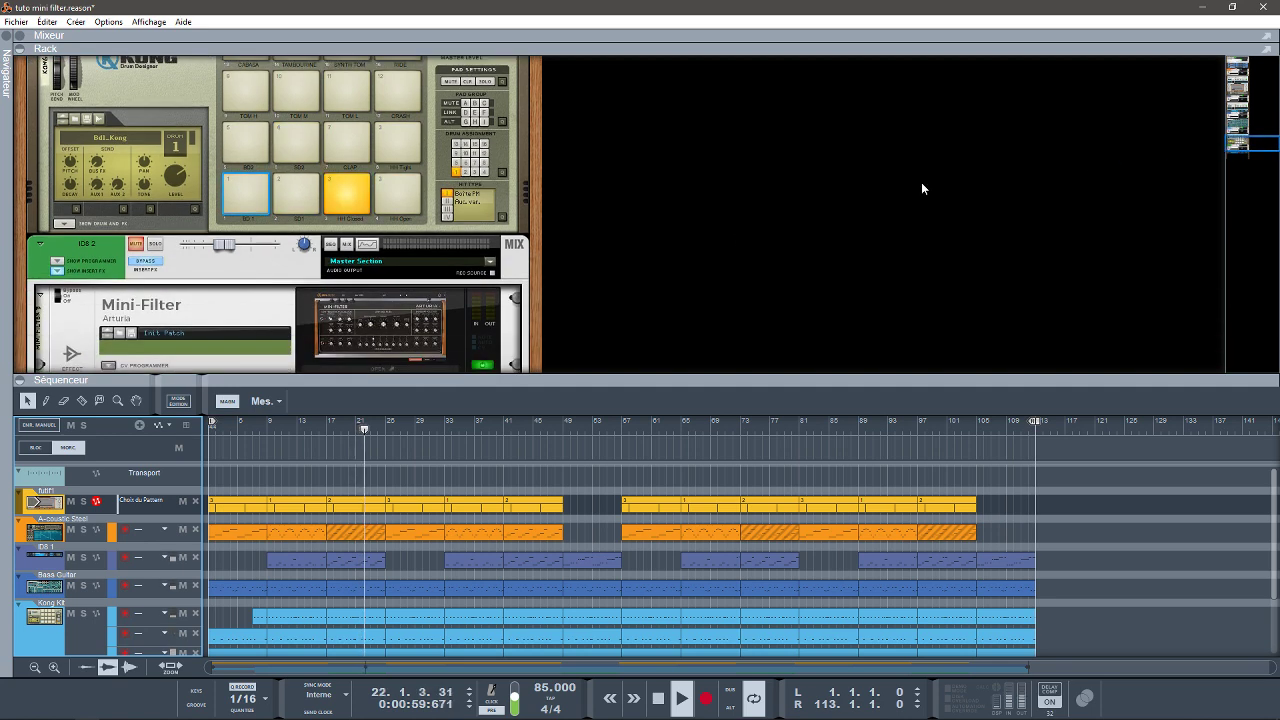
{"action": "left_click", "coordinate": [155, 245]}
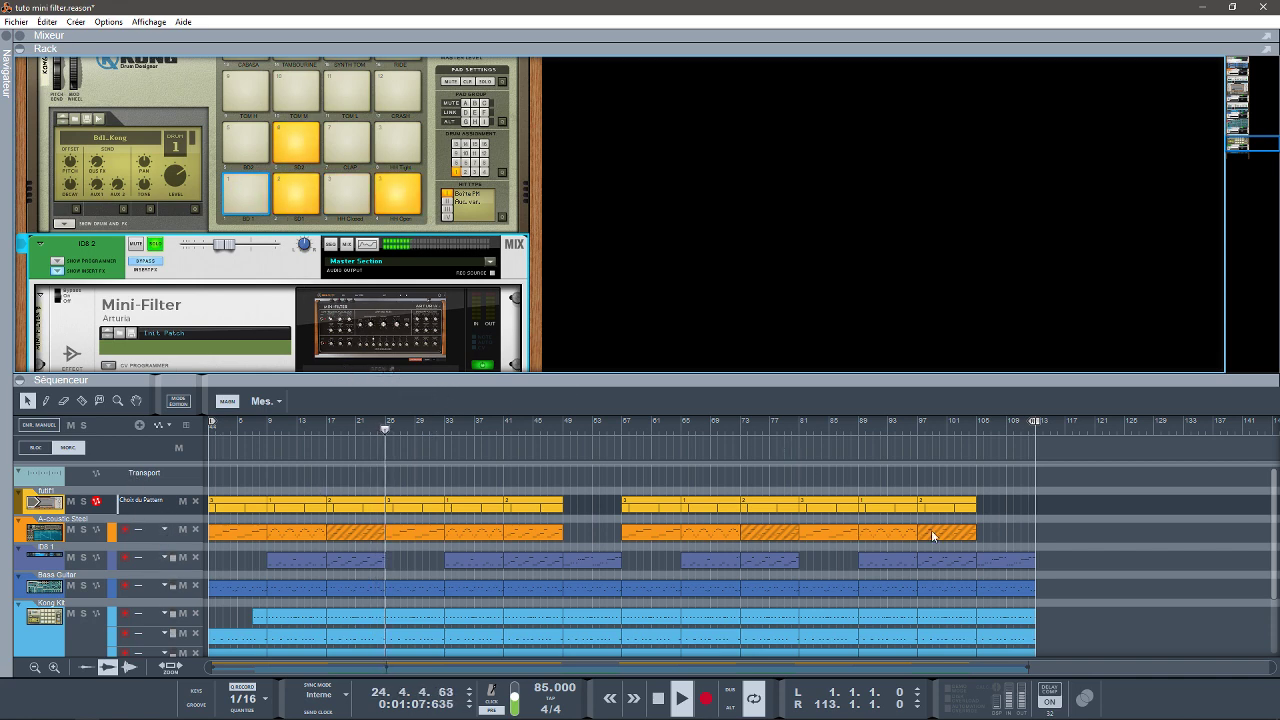
{"action": "left_click_drag", "start_coordinate": [1274, 507], "coordinate": [1275, 561]}
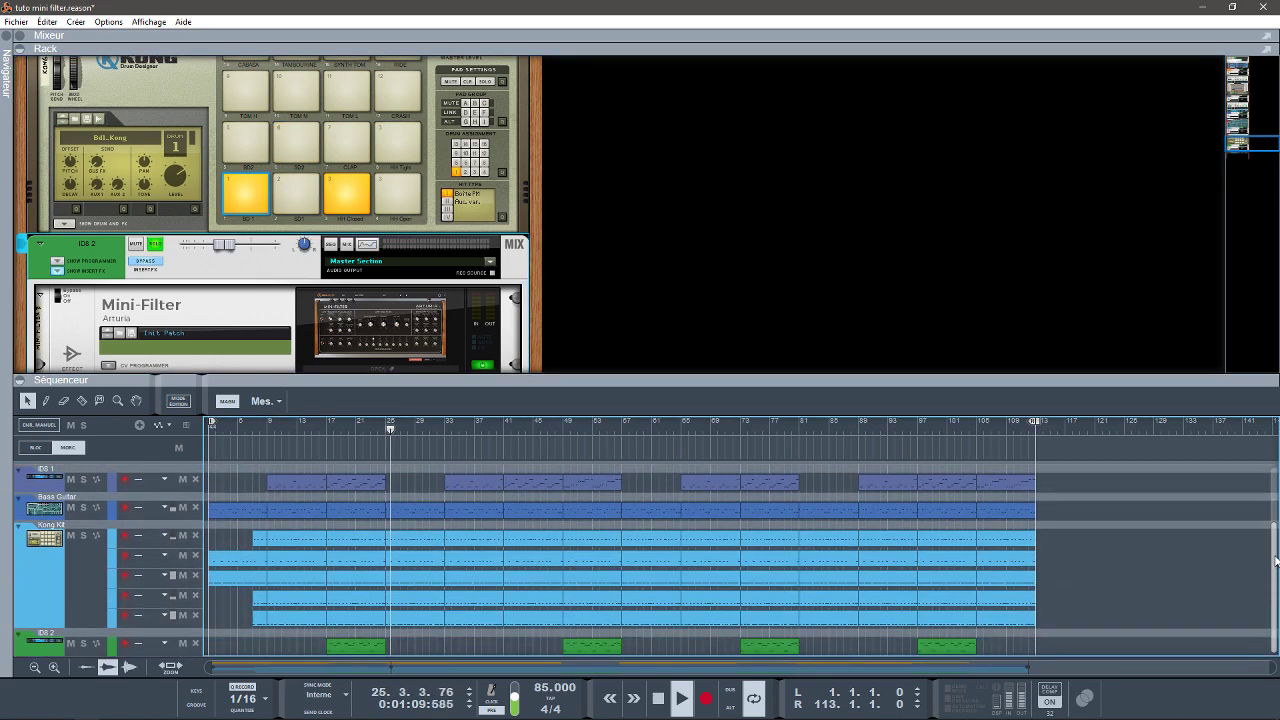
{"action": "key", "text": "space"}
{"action": "left_click", "coordinate": [83, 643]}
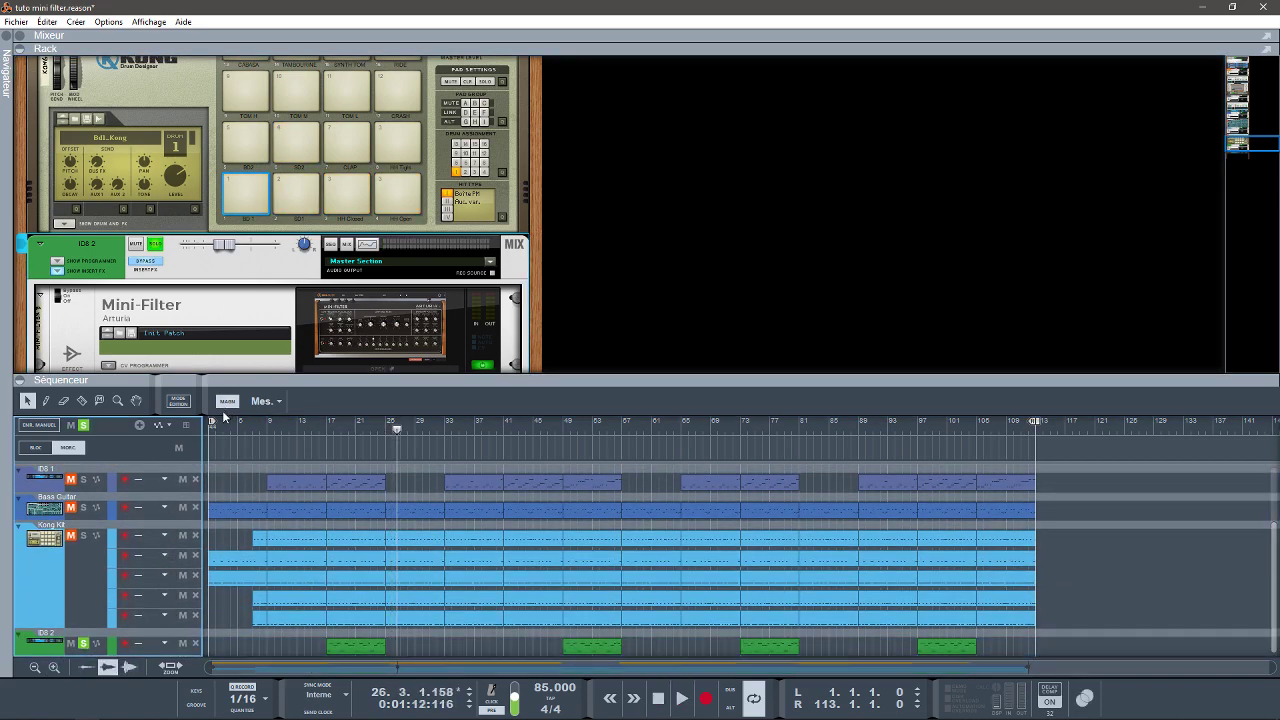
- Set the loop from bar 17 to bar 25 around the first ID8 2 clip and start playback
{"action": "left_click_drag", "start_coordinate": [211, 418], "coordinate": [328, 438]}
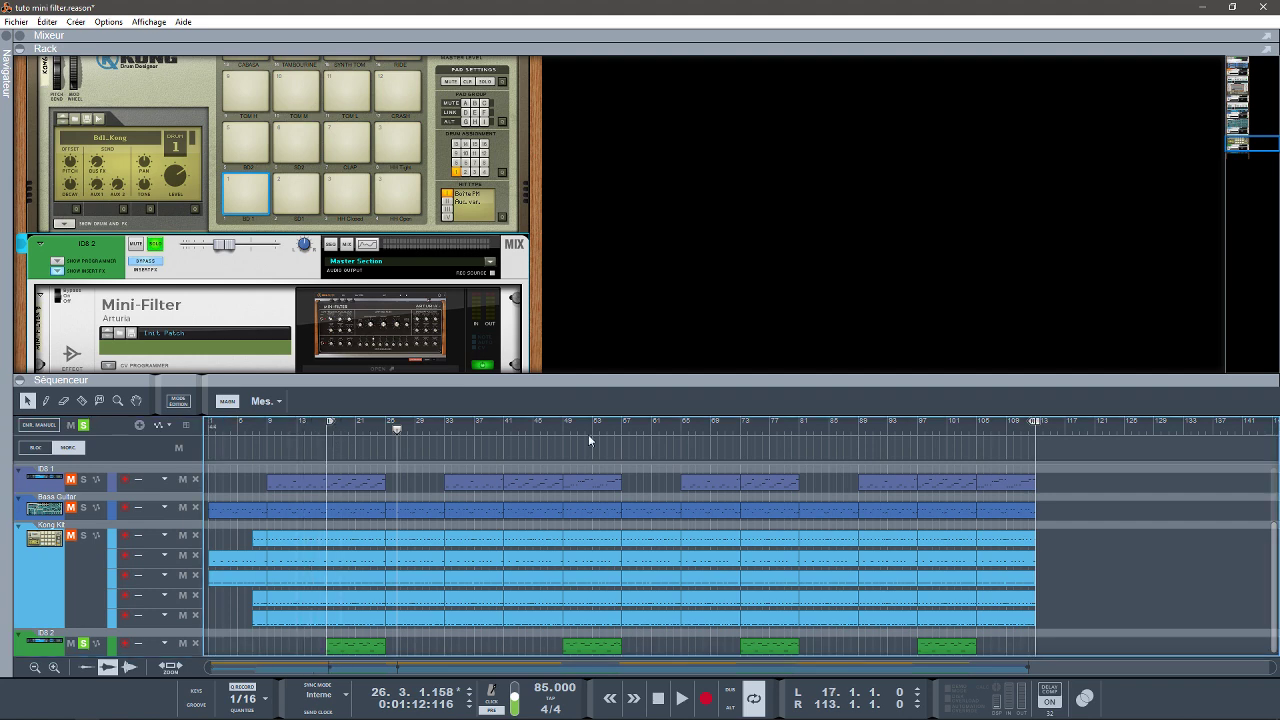
{"action": "left_click_drag", "start_coordinate": [1036, 426], "coordinate": [386, 435]}
{"action": "key", "text": "space"}
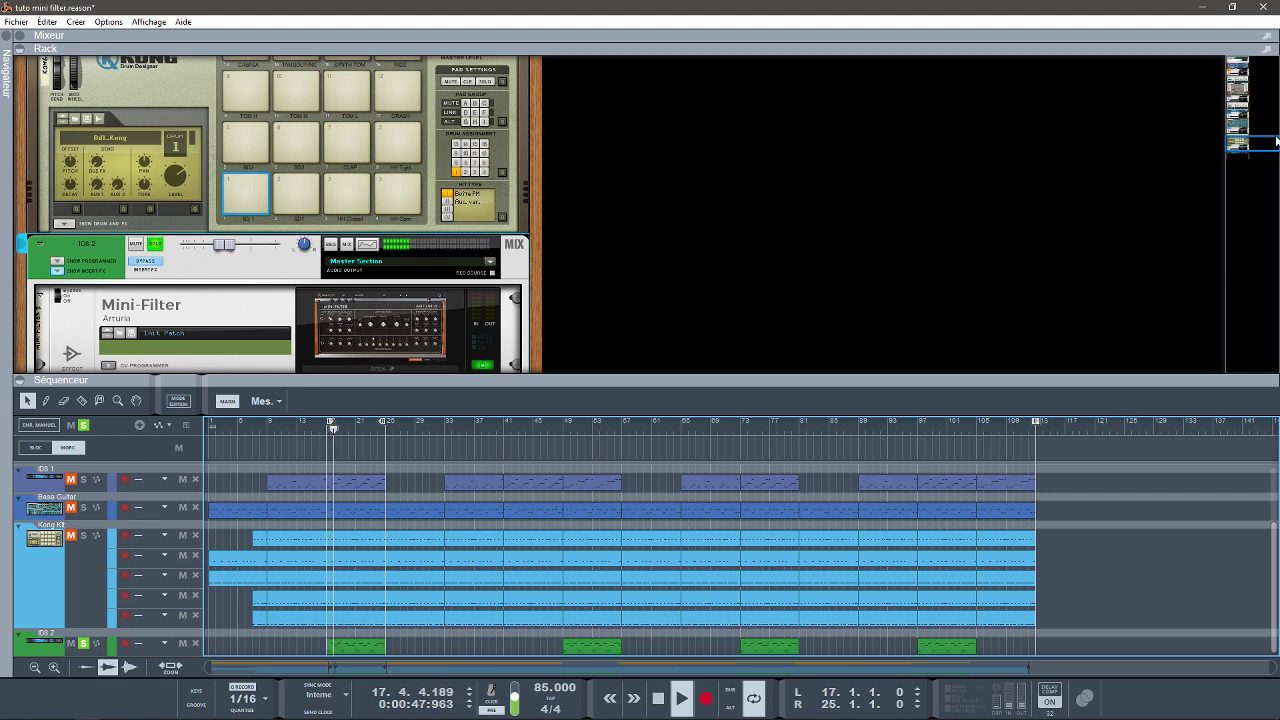
- Listen to ID8 2 with its insert effects active and its Mini-Filter editor open, and turn off solo on all sequencer tracks
{"action": "left_click_drag", "start_coordinate": [1237, 143], "coordinate": [1232, 152]}
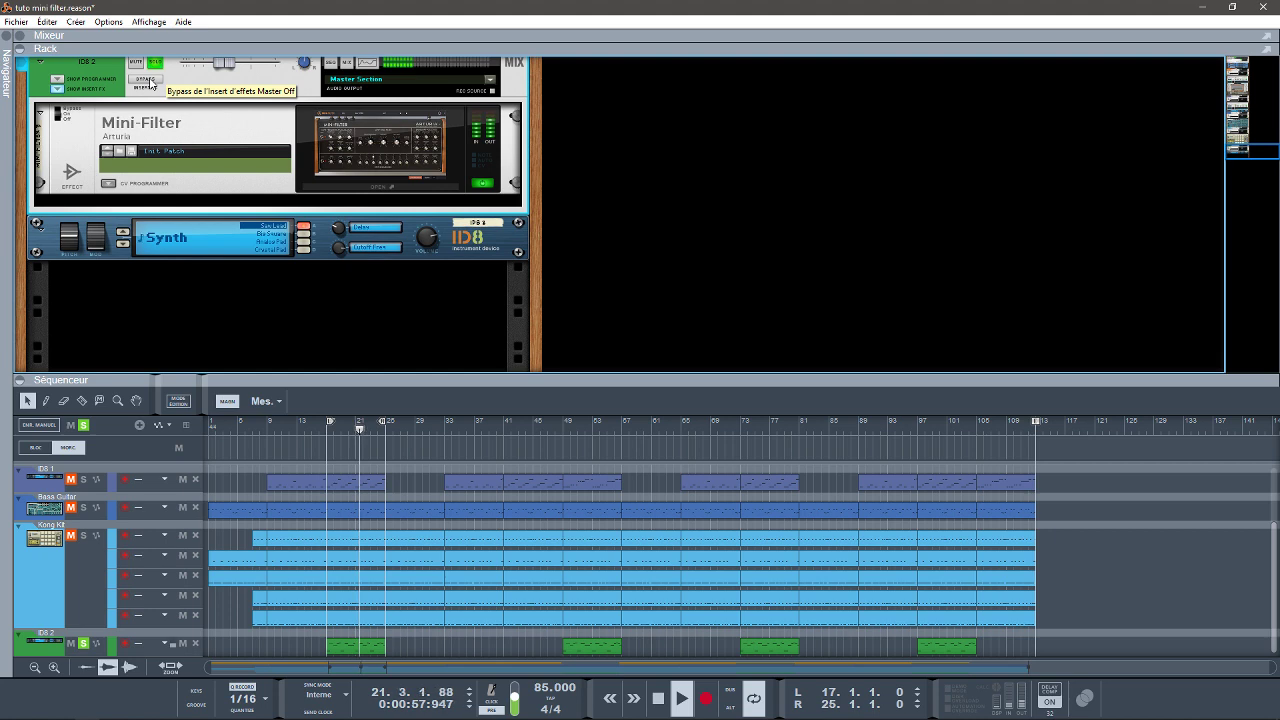
{"action": "left_click", "coordinate": [404, 187]}
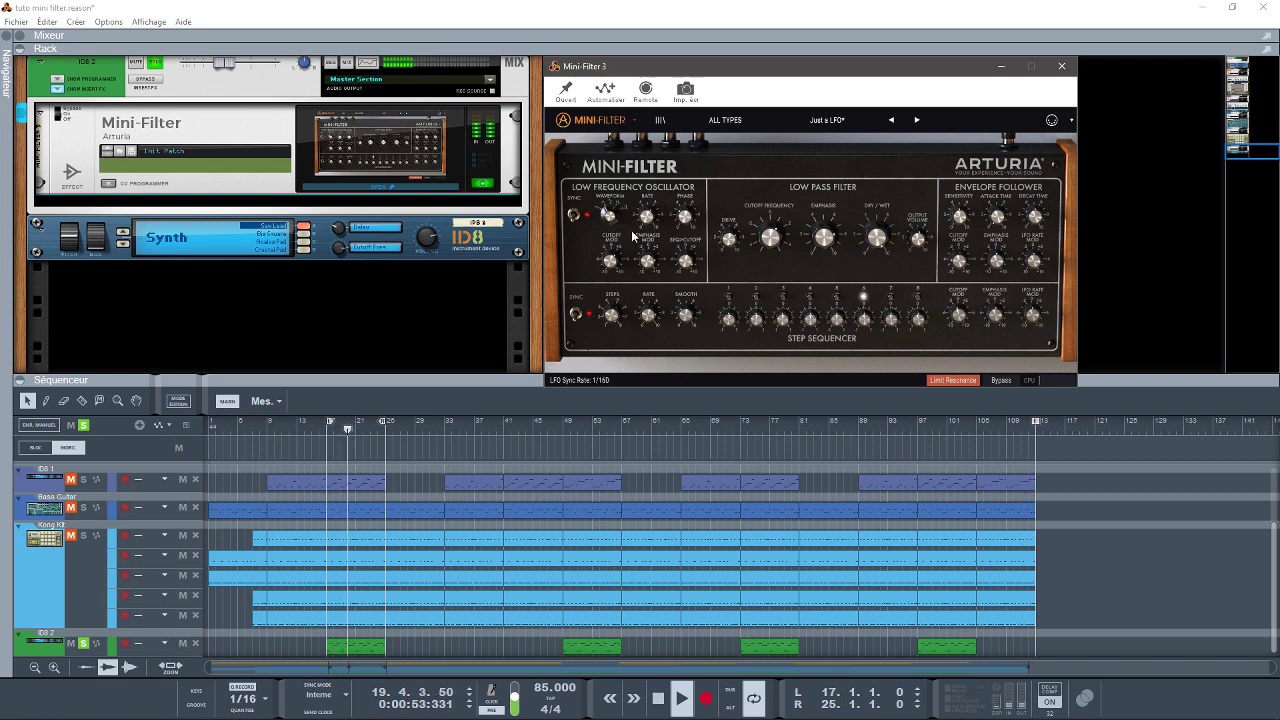
{"action": "left_click_drag", "start_coordinate": [632, 236], "coordinate": [621, 218]}
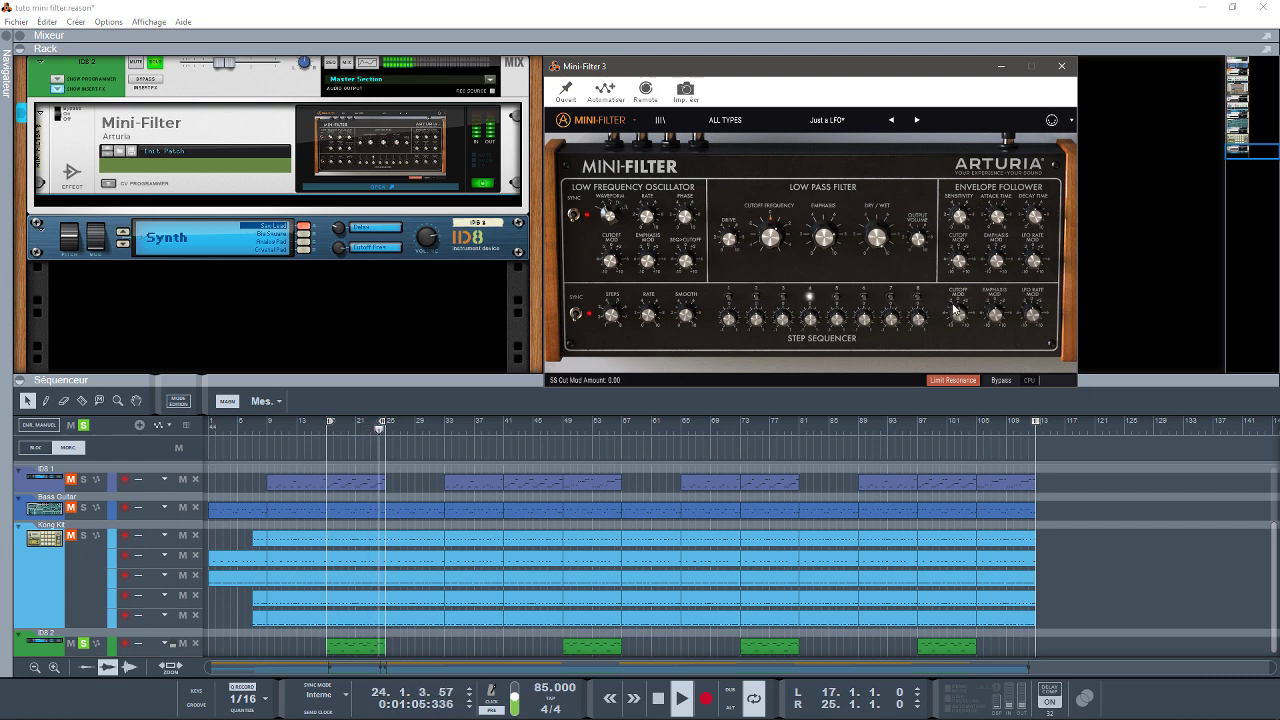
{"action": "left_click_drag", "start_coordinate": [957, 316], "coordinate": [940, 263]}
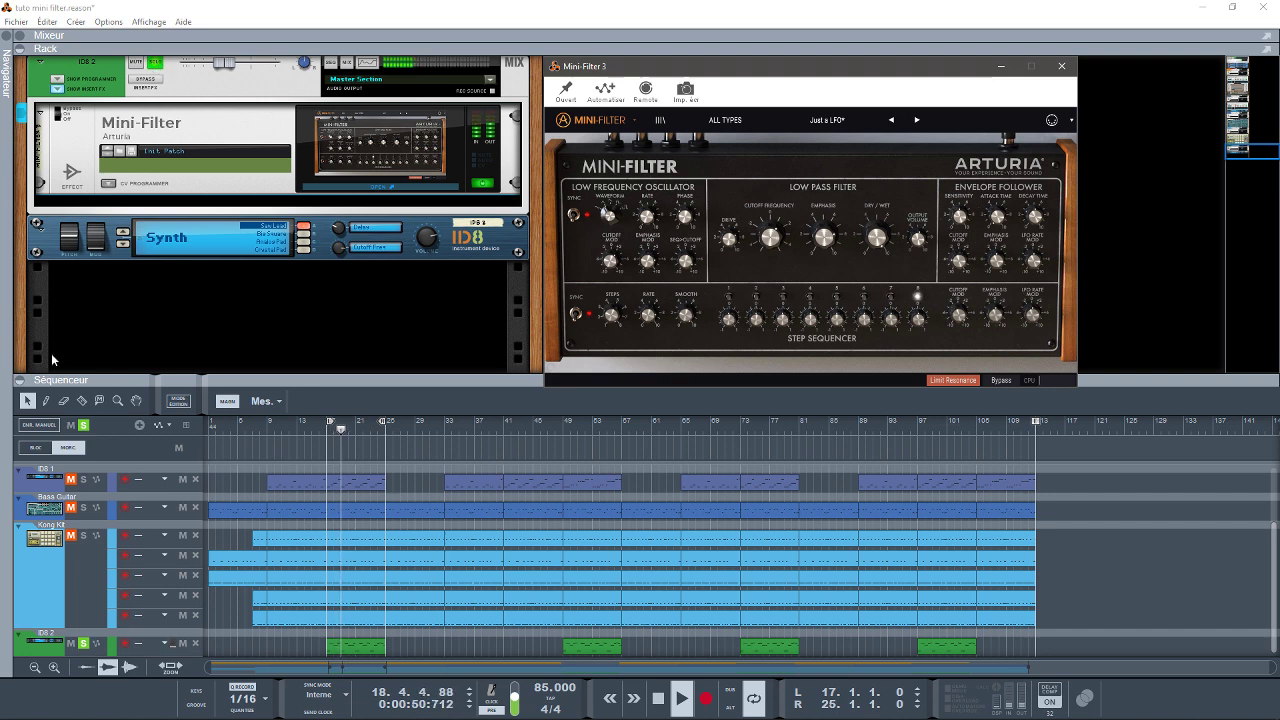
{"action": "left_click", "coordinate": [83, 427]}
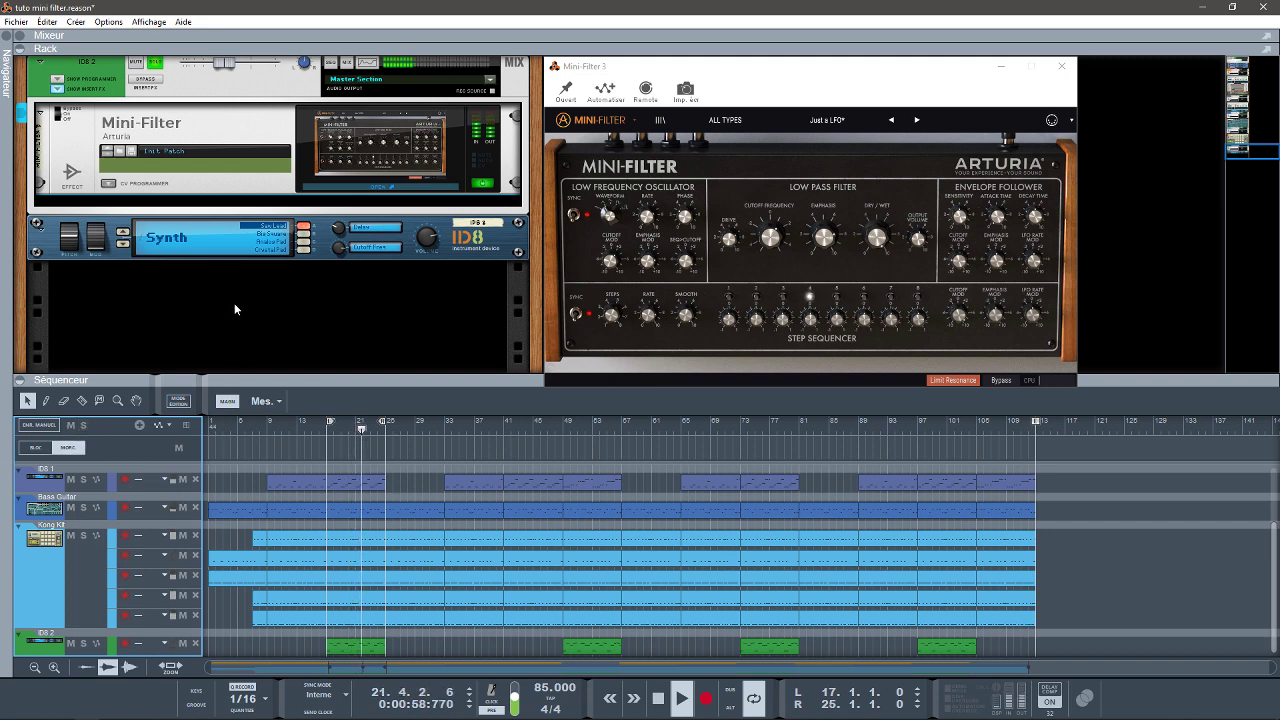
- Collapse the sequencer, close the Mini-Filter editor, and turn off solo on the ID8 2 rack channel
{"action": "left_click", "coordinate": [19, 380]}
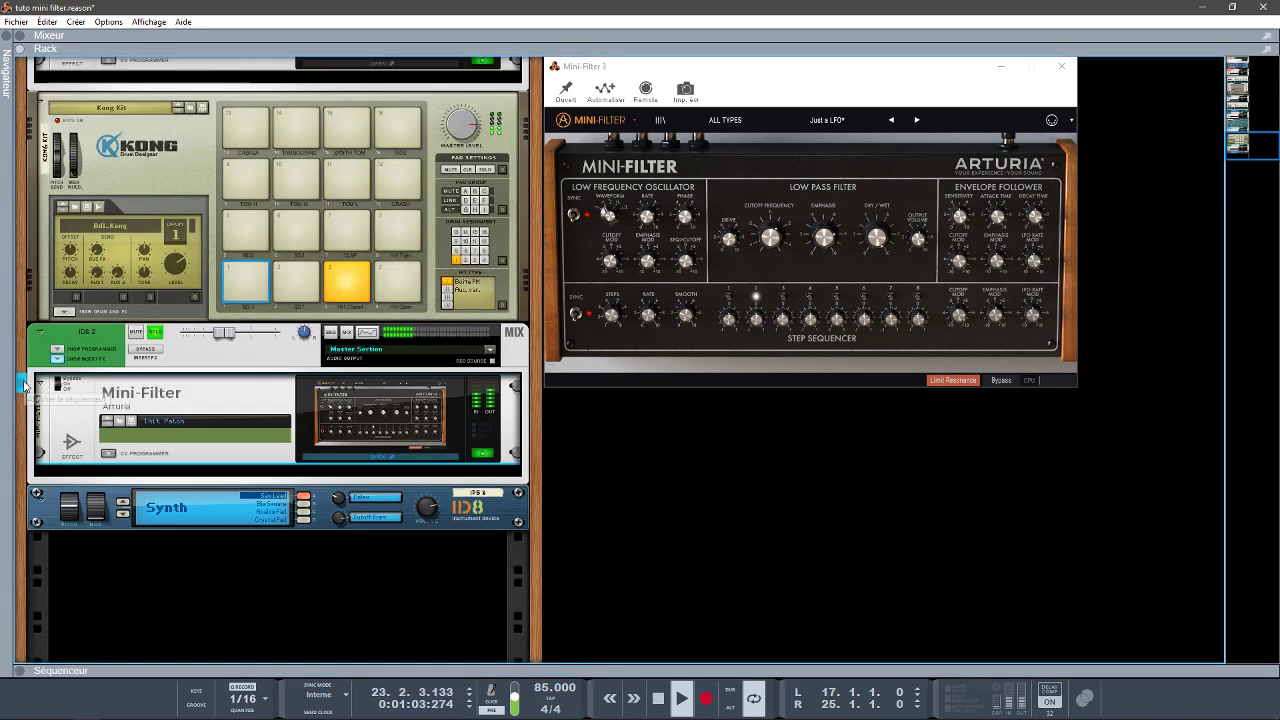
{"action": "left_click", "coordinate": [1061, 66]}
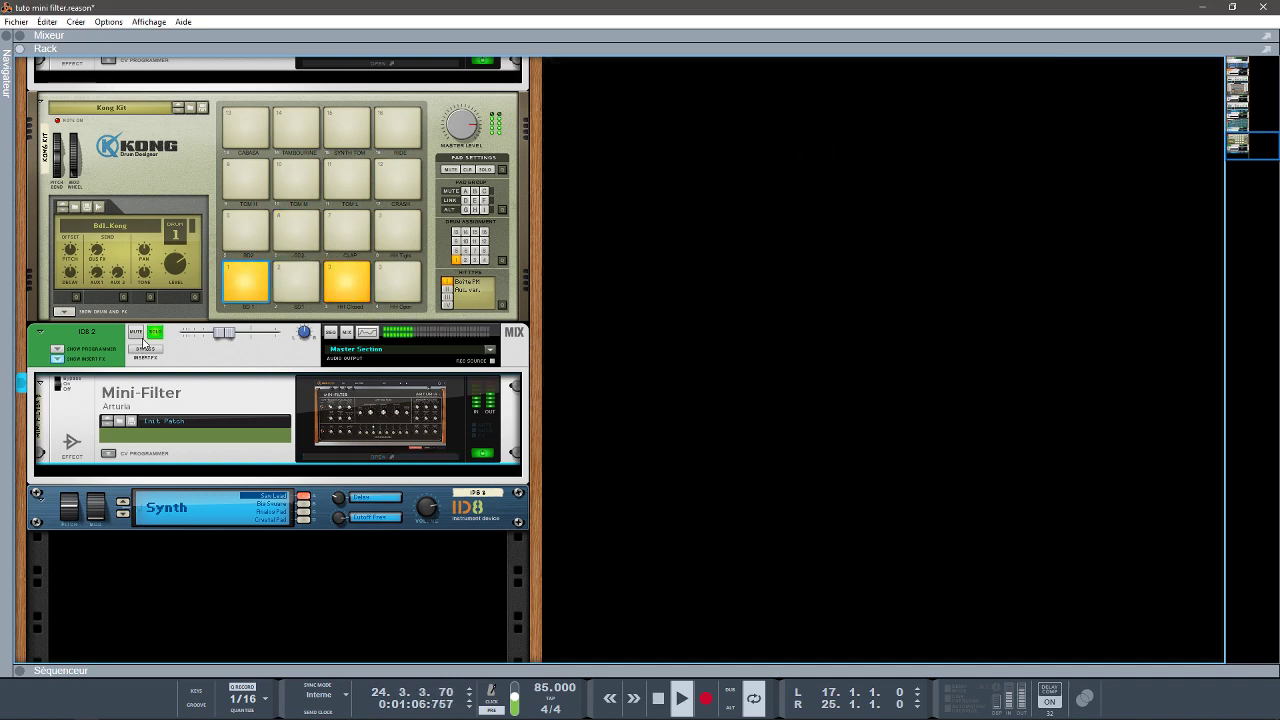
{"action": "left_click", "coordinate": [136, 332]}
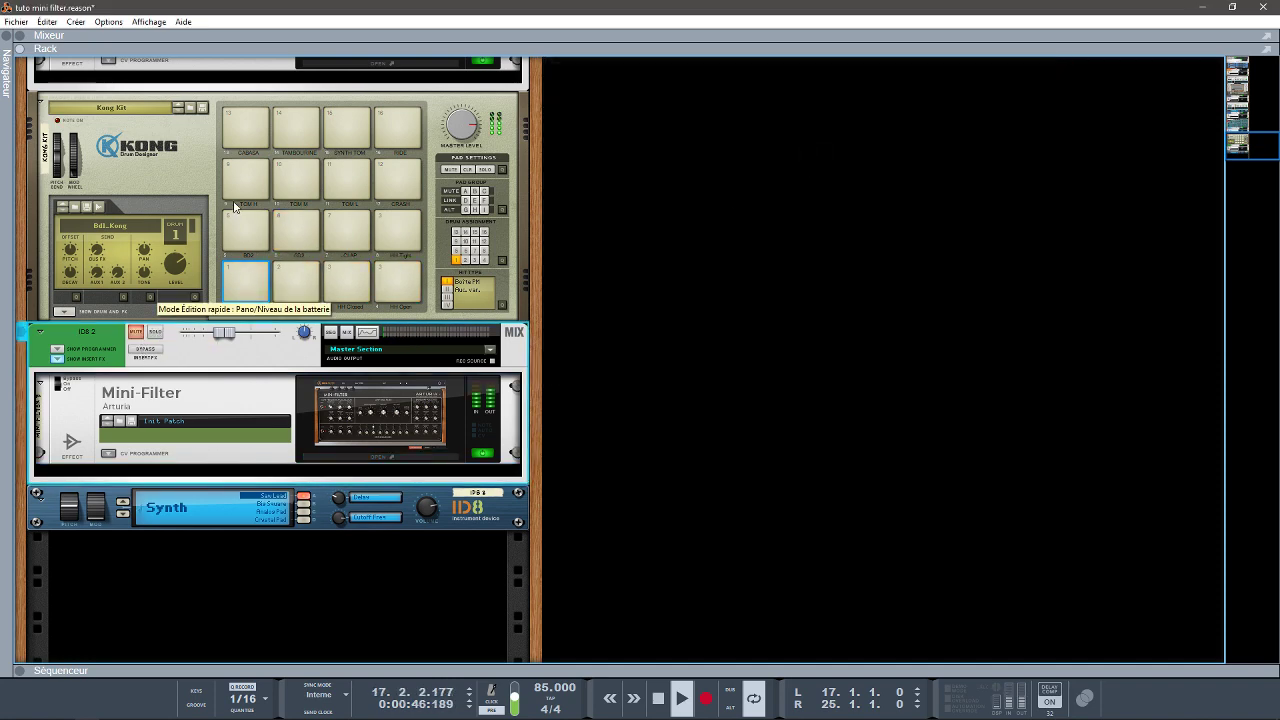
- Stop playback and bypass the insert effects on the Kong Kit, Bass Guitar, ID8 1 and A-coustic Steel channels
{"action": "left_click_drag", "start_coordinate": [1238, 140], "coordinate": [1240, 115]}
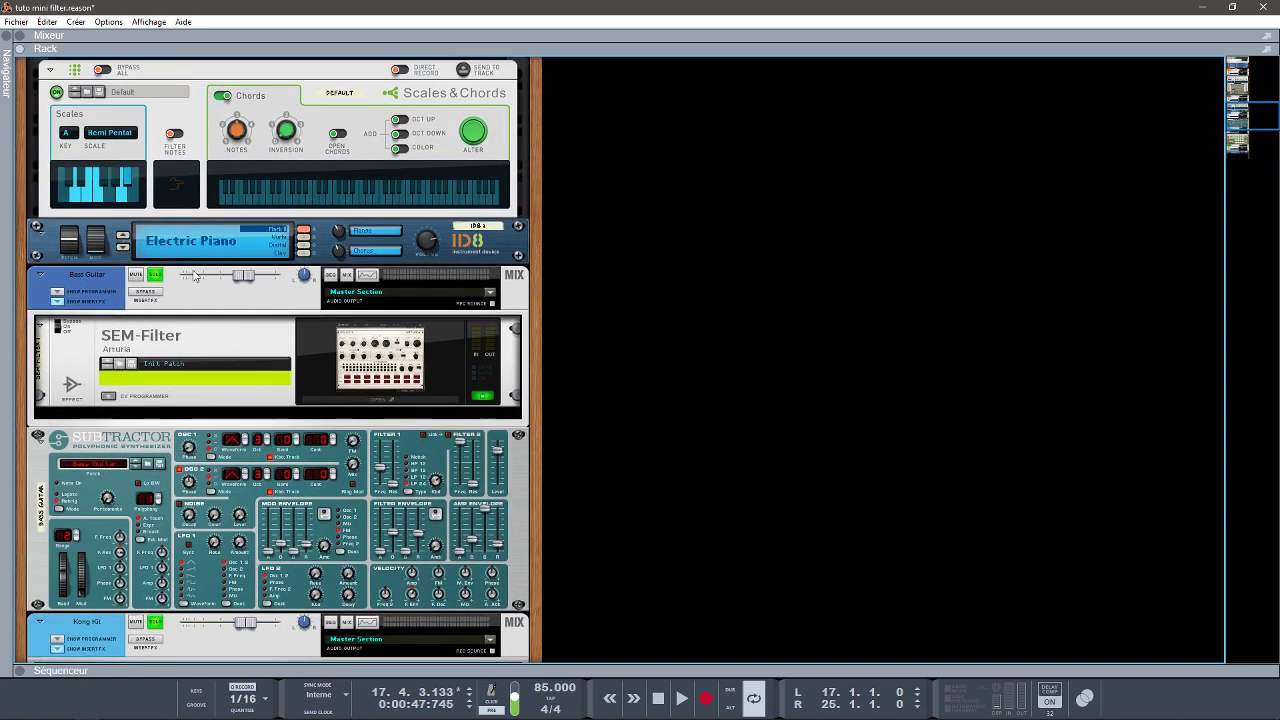
{"action": "left_click", "coordinate": [143, 645]}
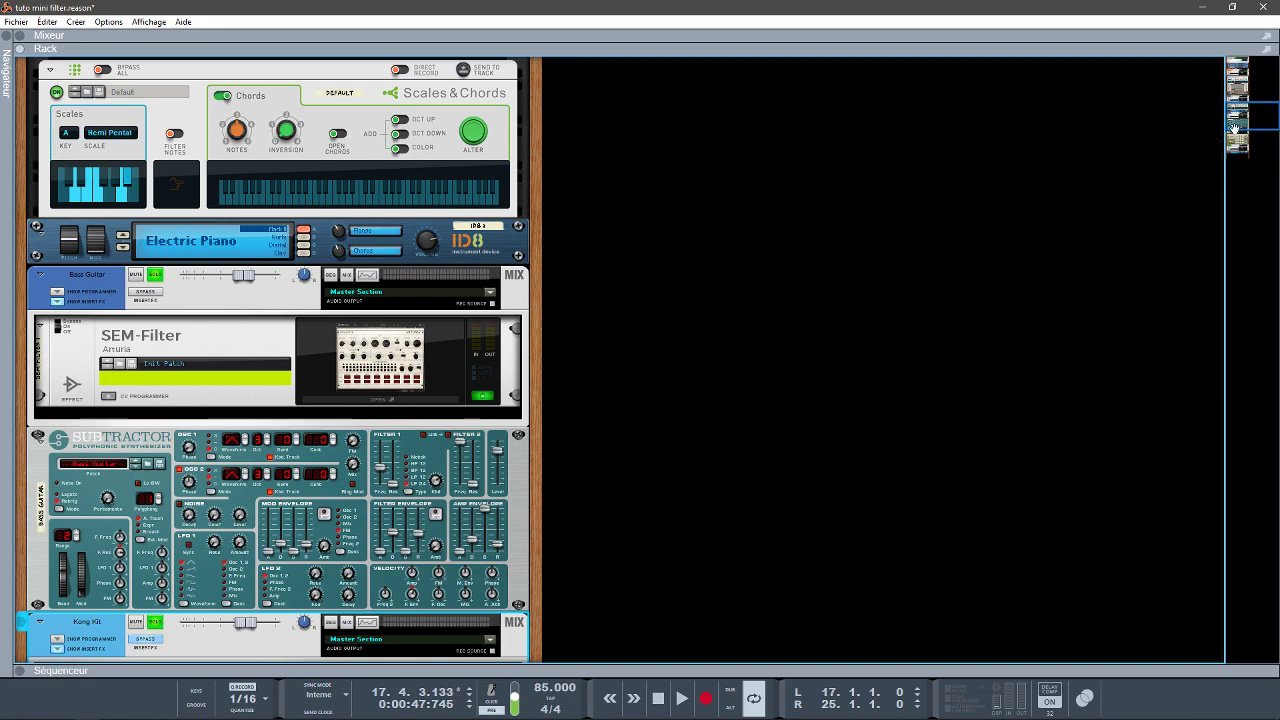
{"action": "mouse_move", "coordinate": [1248, 112]}
{"action": "left_mouse_down"}
{"action": "mouse_move", "coordinate": [1250, 144]}
{"action": "mouse_move", "coordinate": [1247, 112]}
{"action": "left_mouse_up"}
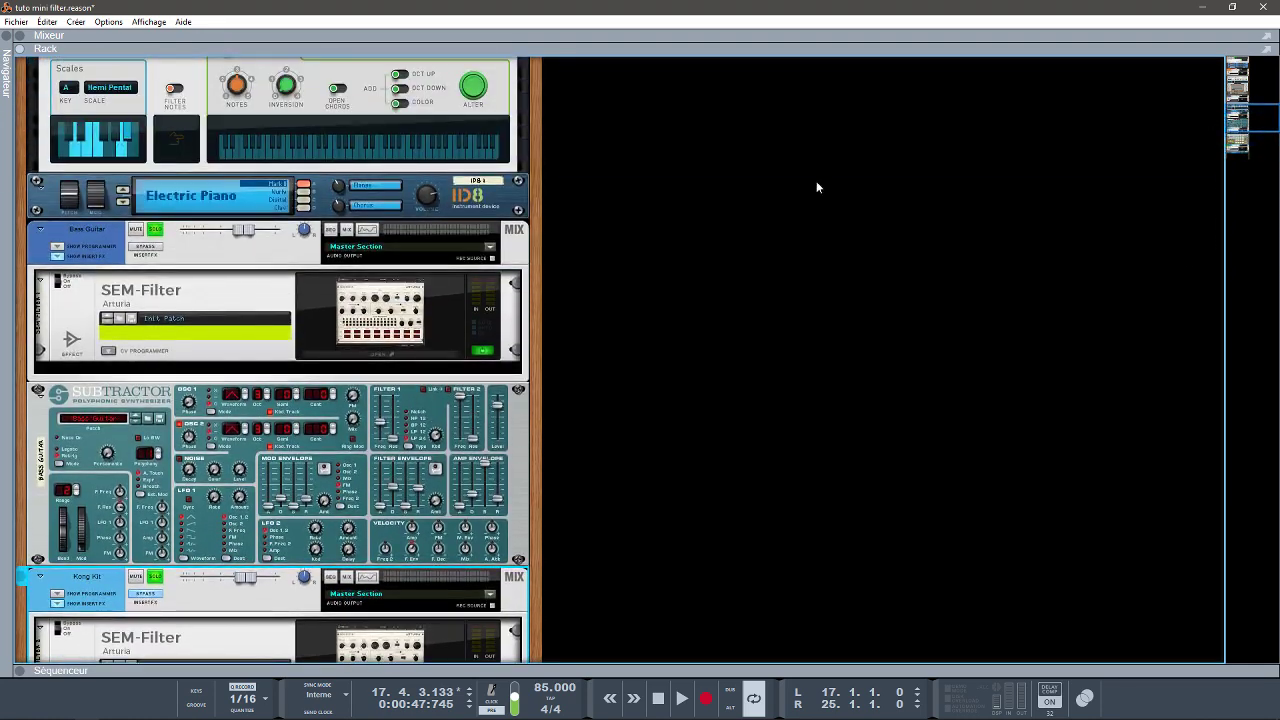
{"action": "left_click", "coordinate": [147, 253]}
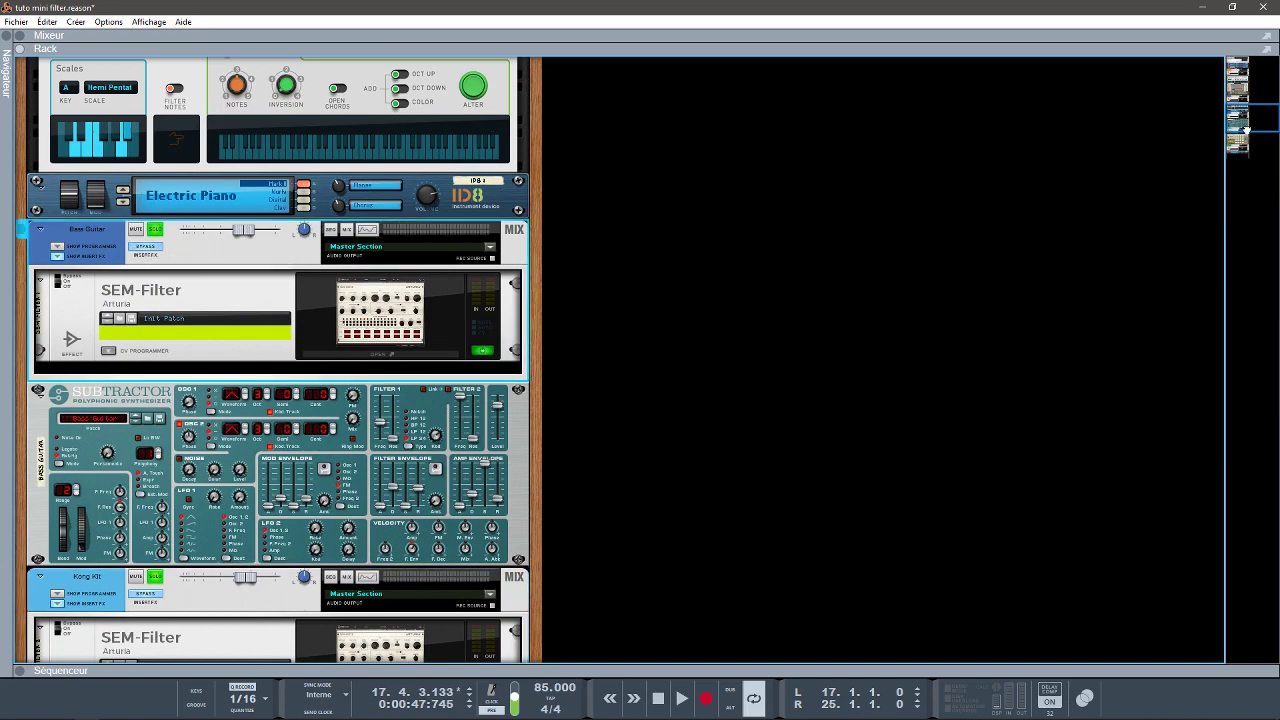
{"action": "left_click_drag", "start_coordinate": [1246, 130], "coordinate": [1241, 112]}
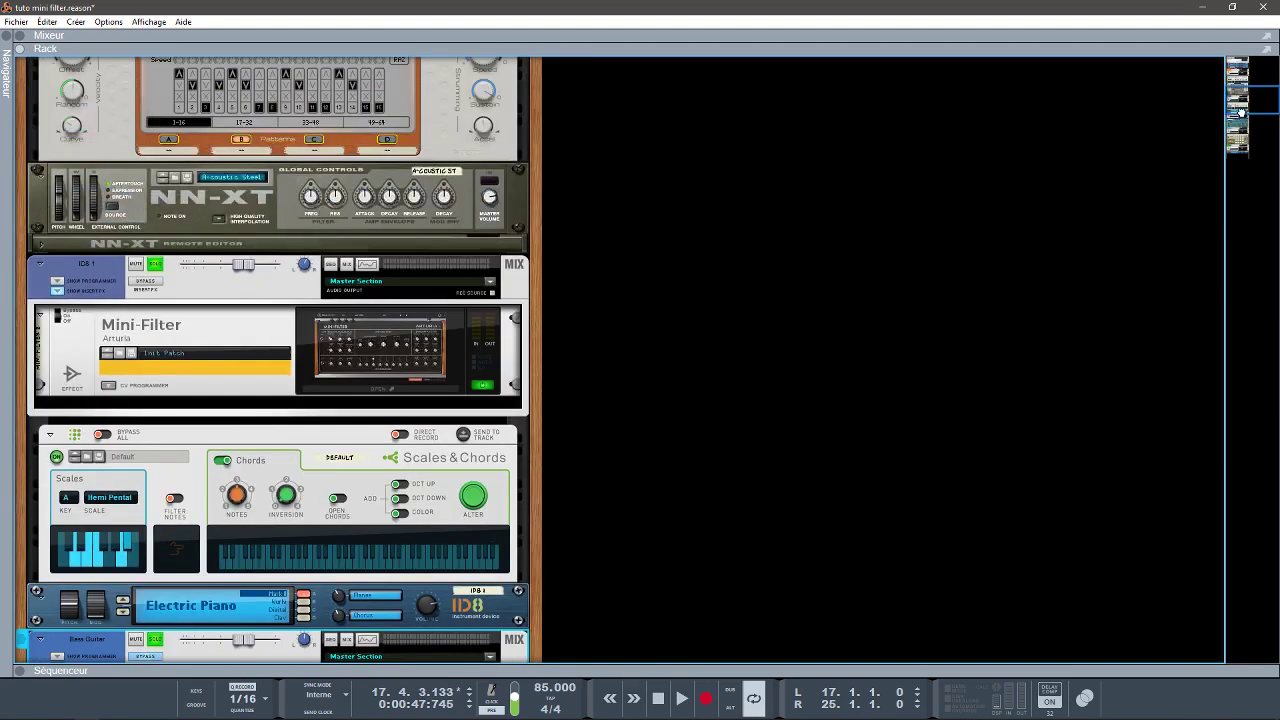
{"action": "left_click", "coordinate": [148, 284]}
{"action": "left_click_drag", "start_coordinate": [1229, 120], "coordinate": [1230, 84]}
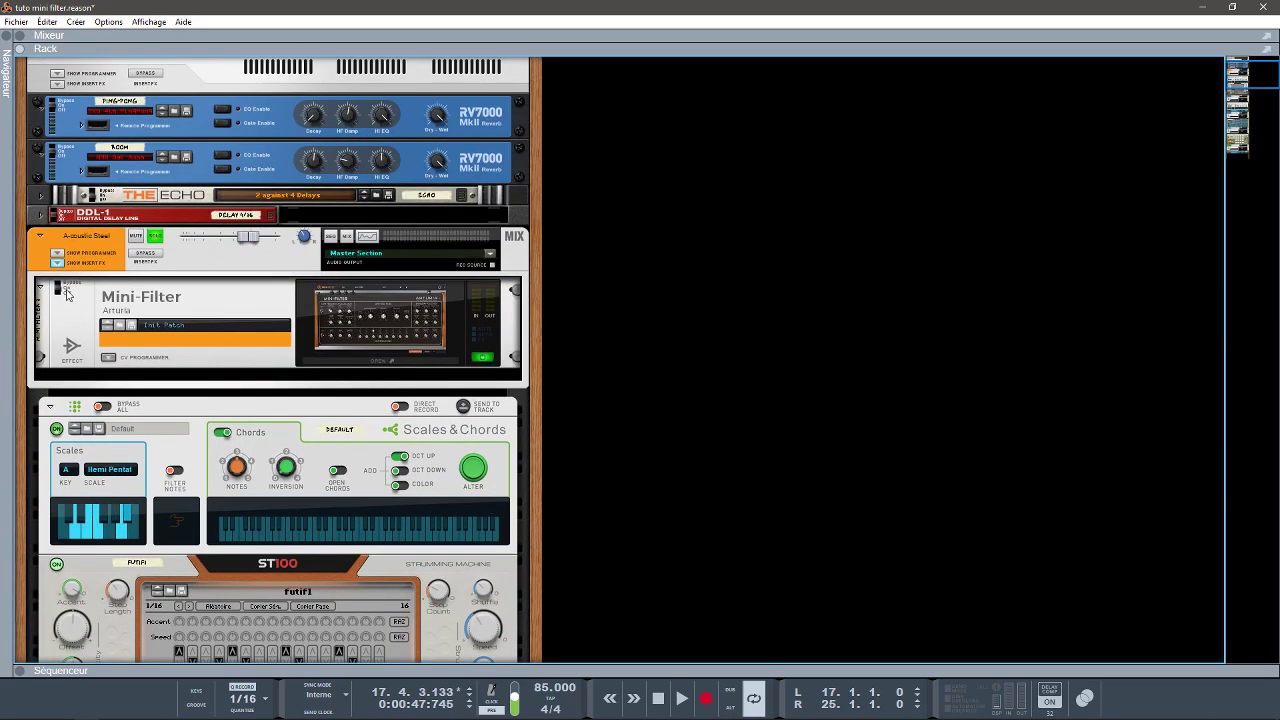
{"action": "left_click", "coordinate": [150, 258]}
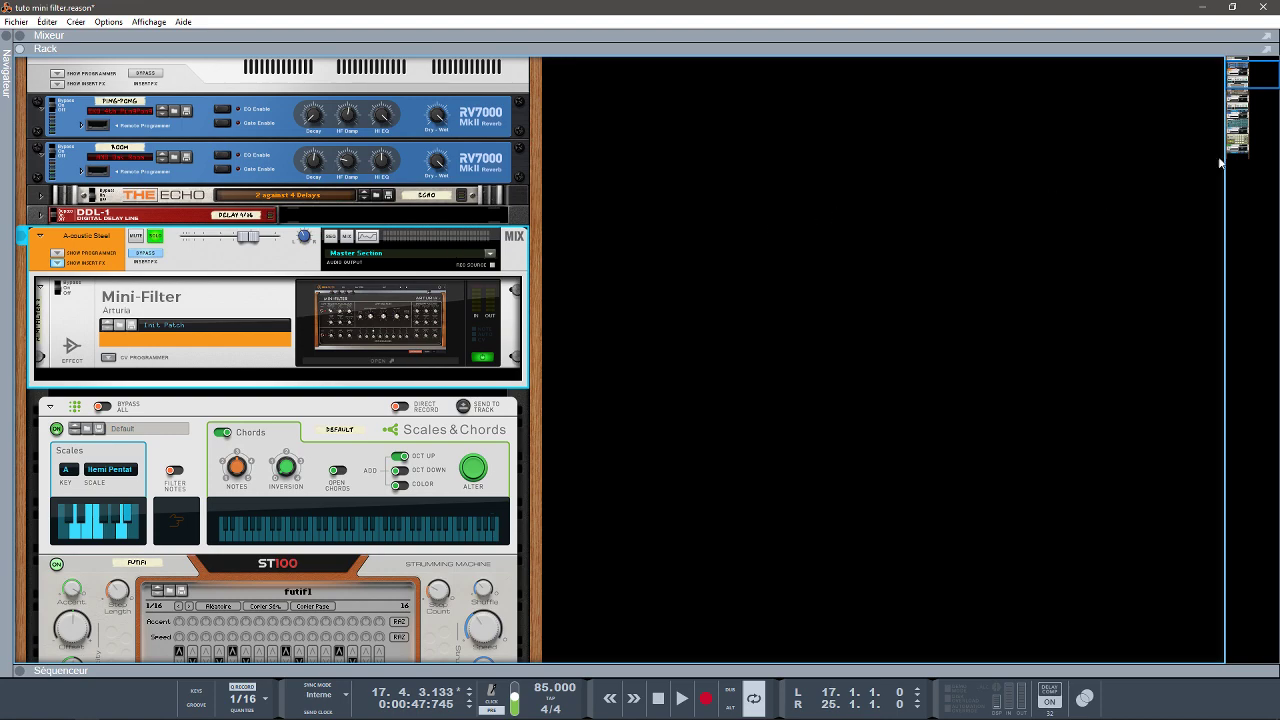
{"action": "left_click_drag", "start_coordinate": [1237, 84], "coordinate": [1254, 150]}
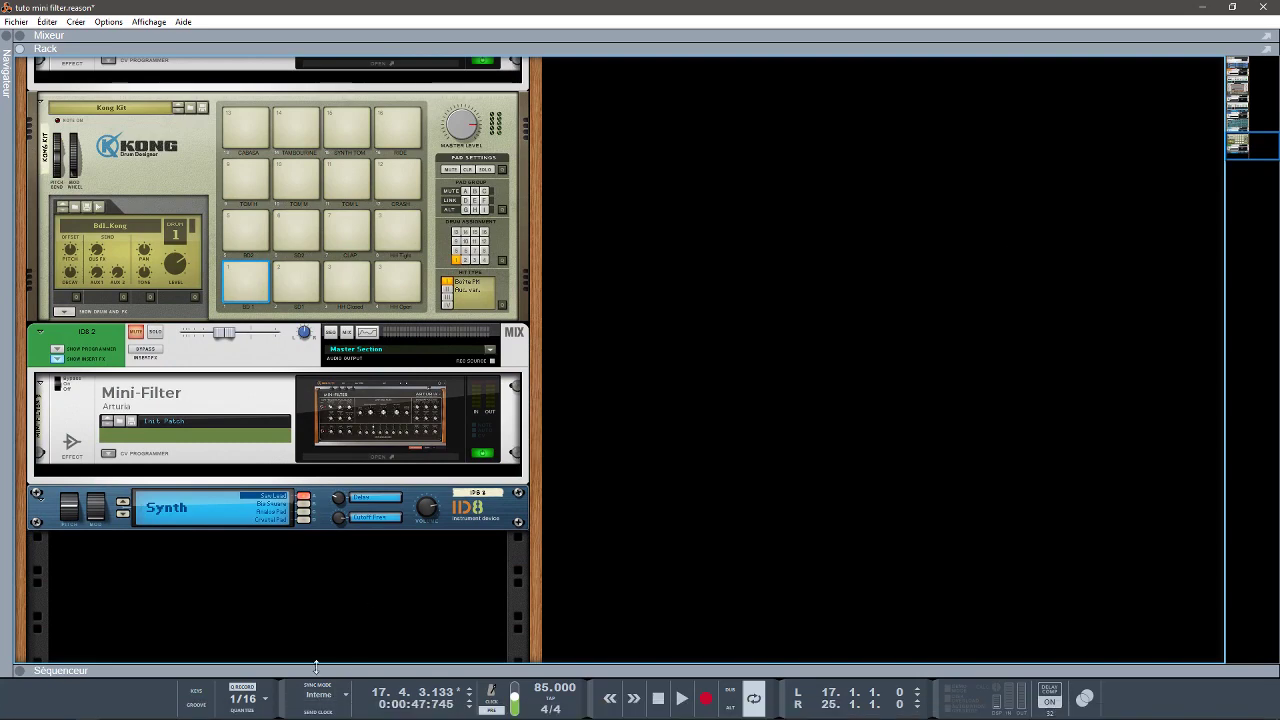
- Set the loop from bar 1 to bar 113 and play the whole song from the start with the sequencer collapsed
{"action": "left_click", "coordinate": [19, 671]}
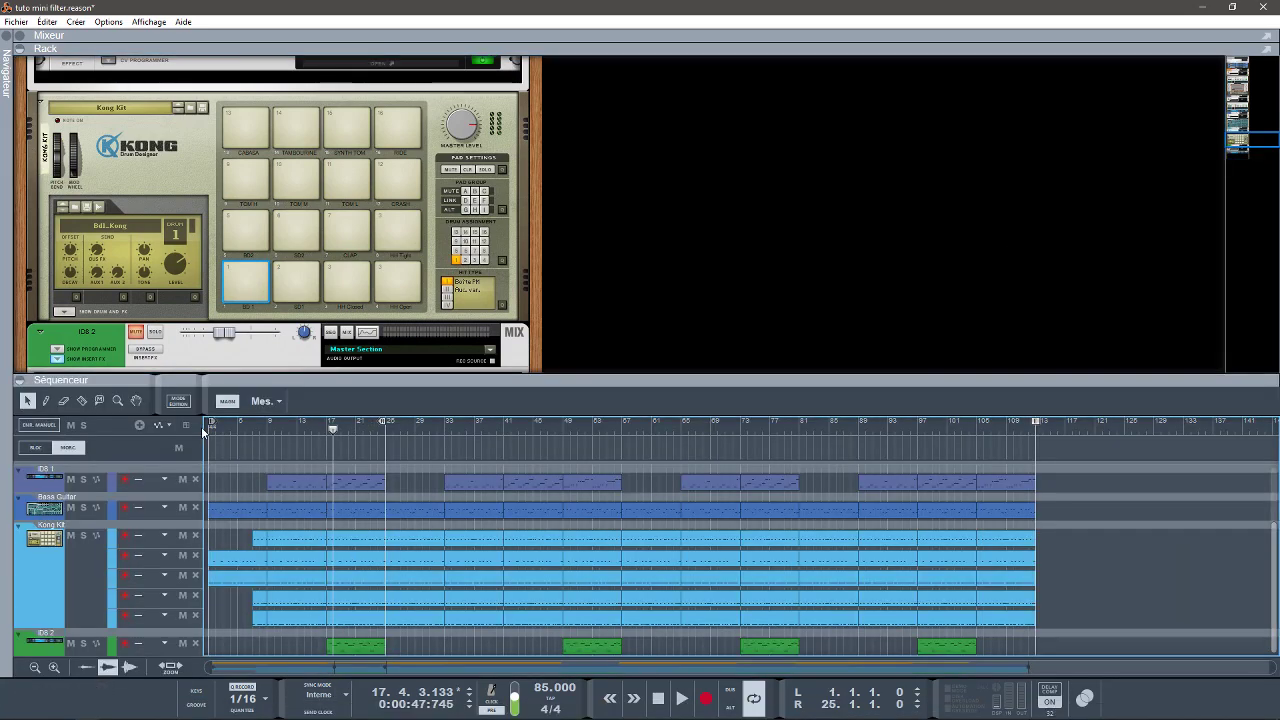
{"action": "left_click_drag", "start_coordinate": [385, 424], "coordinate": [1038, 420]}
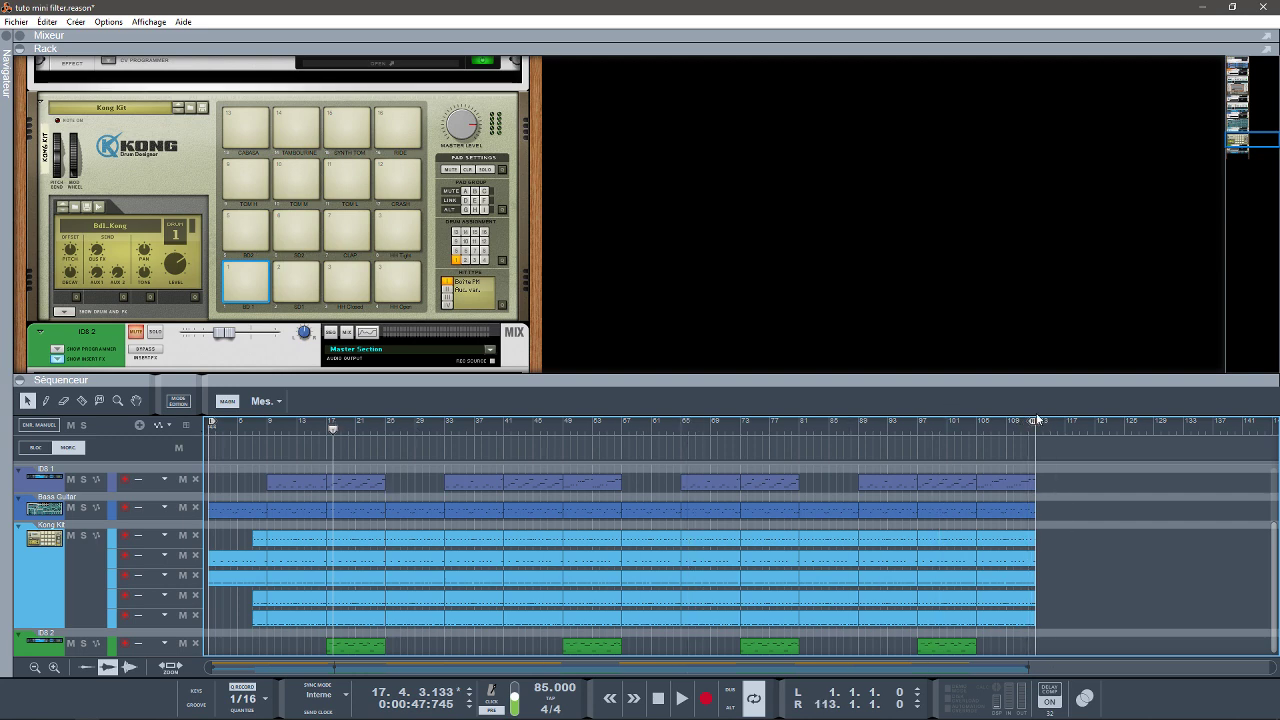
{"action": "key", "text": "shift+Return"}
{"action": "key", "text": "space"}
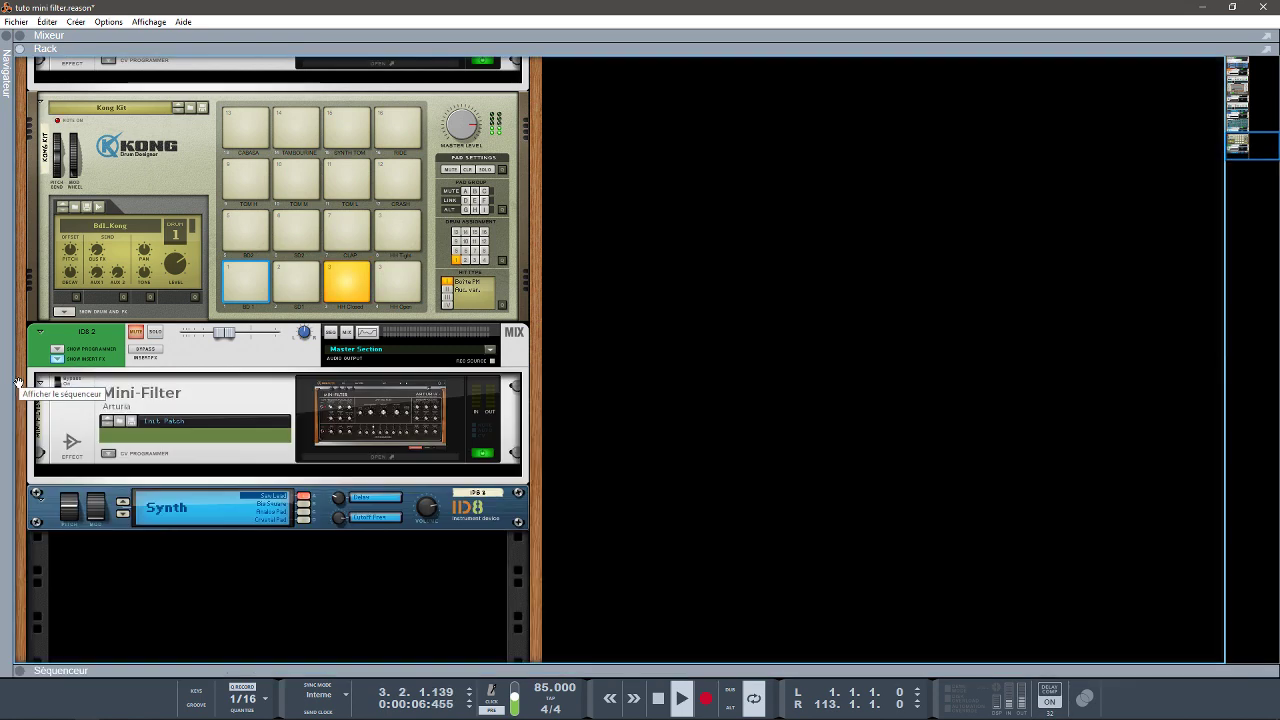
{"action": "left_click", "coordinate": [21, 380]}
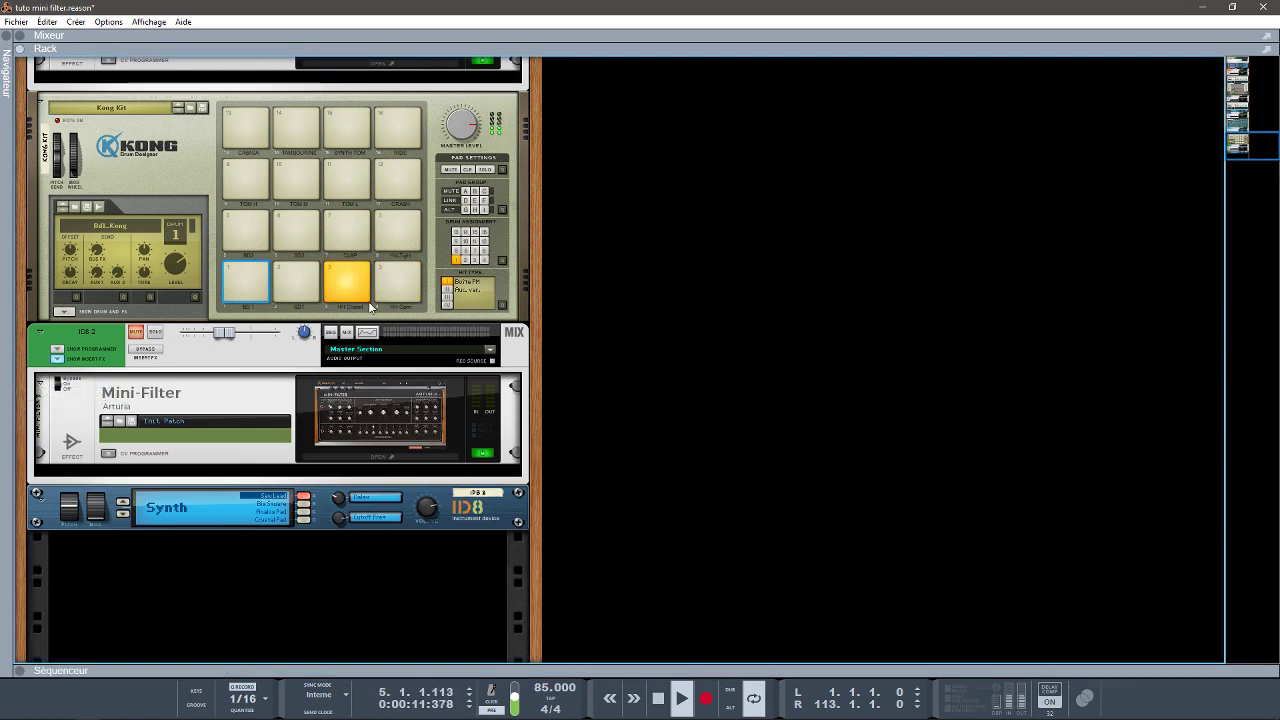
- Fold the Kong and SubTractor devices in the rack and bypass the insert effects on the ID8 2 channel
{"action": "left_click", "coordinate": [42, 102]}
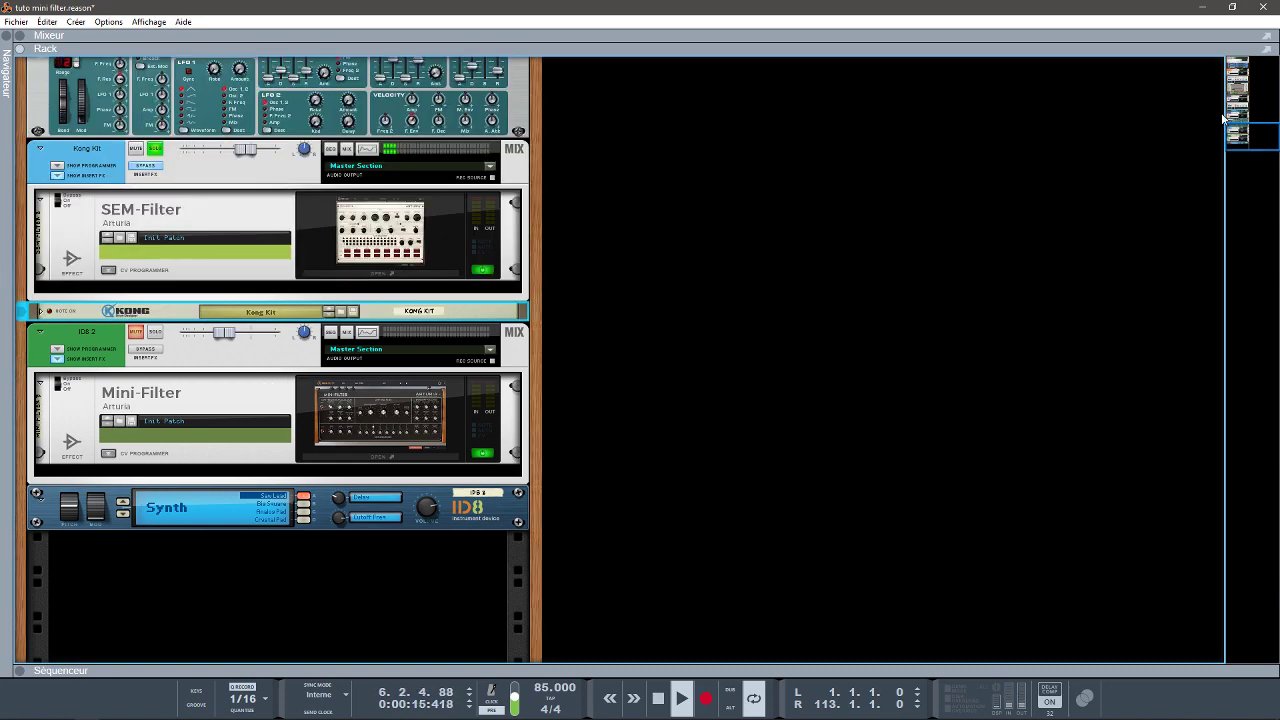
{"action": "scroll", "coordinate": [1241, 133], "scroll_direction": "up", "scroll_amount": 3}
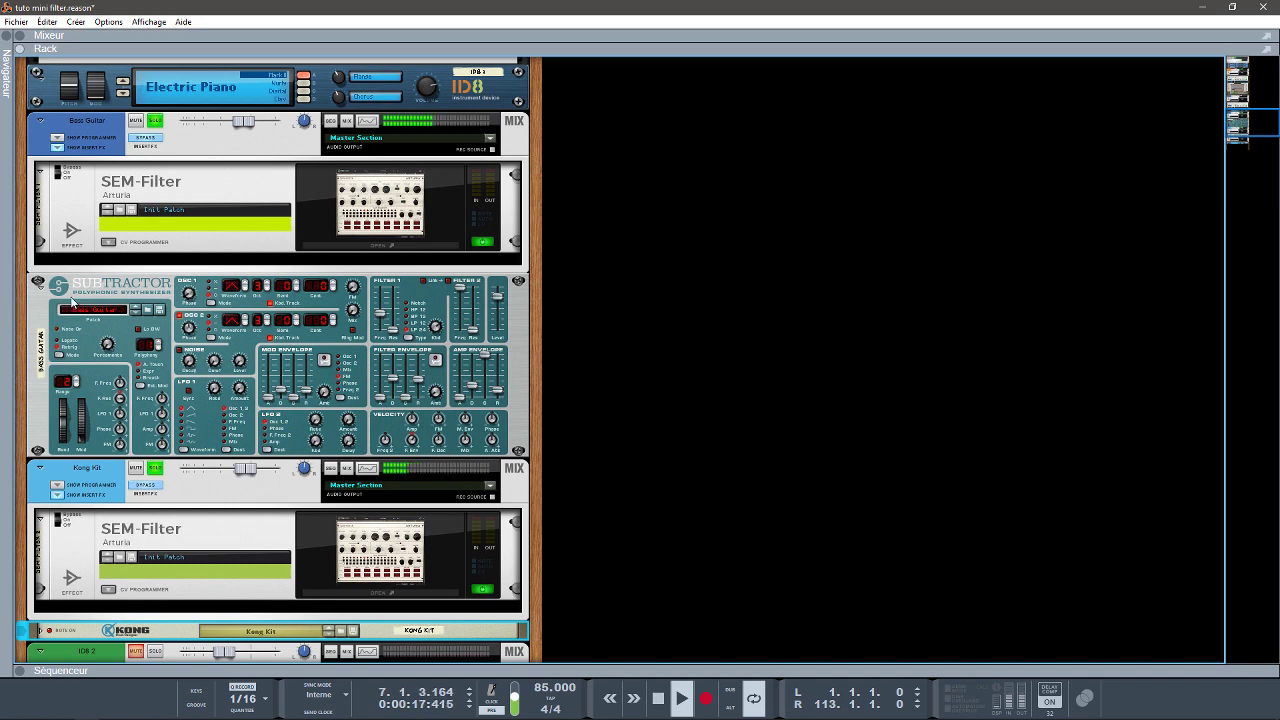
{"action": "left_click", "coordinate": [38, 283]}
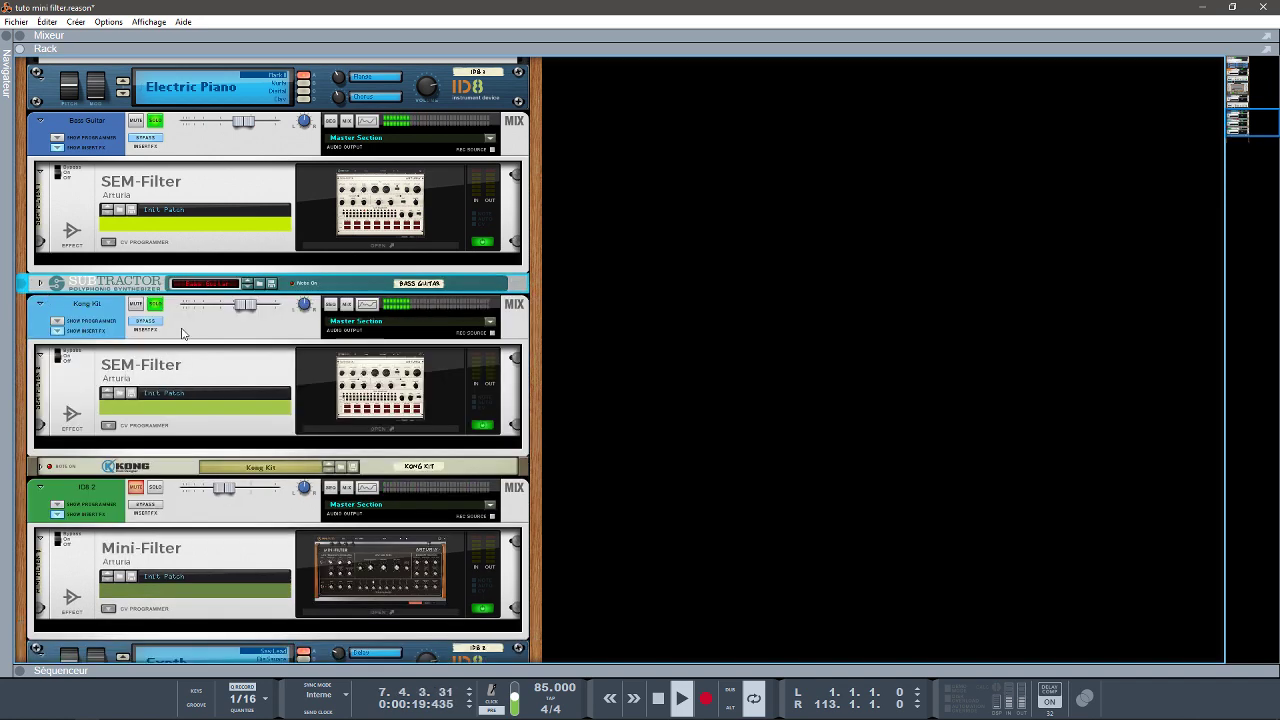
{"action": "left_click", "coordinate": [153, 512]}
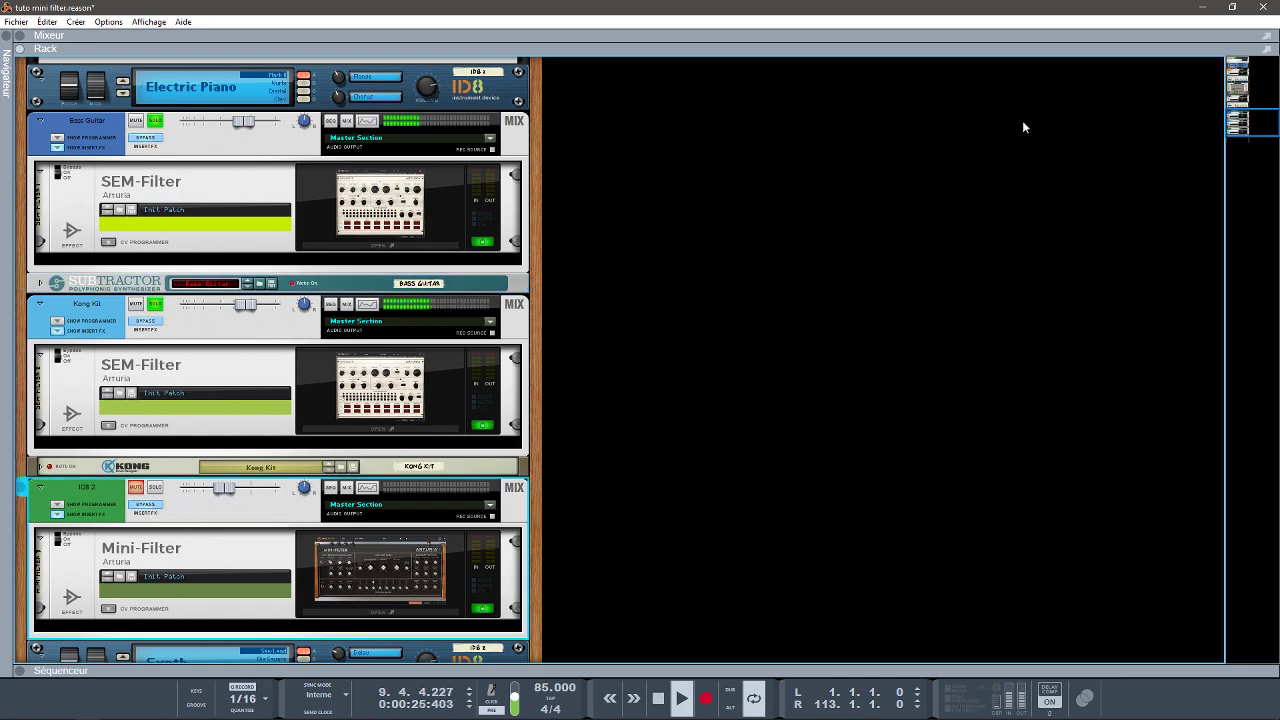
- Fold the ID8 1 players, the NN-XT sampler and the A-coustic Steel players in the rack
{"action": "left_click_drag", "start_coordinate": [1233, 124], "coordinate": [1234, 100]}
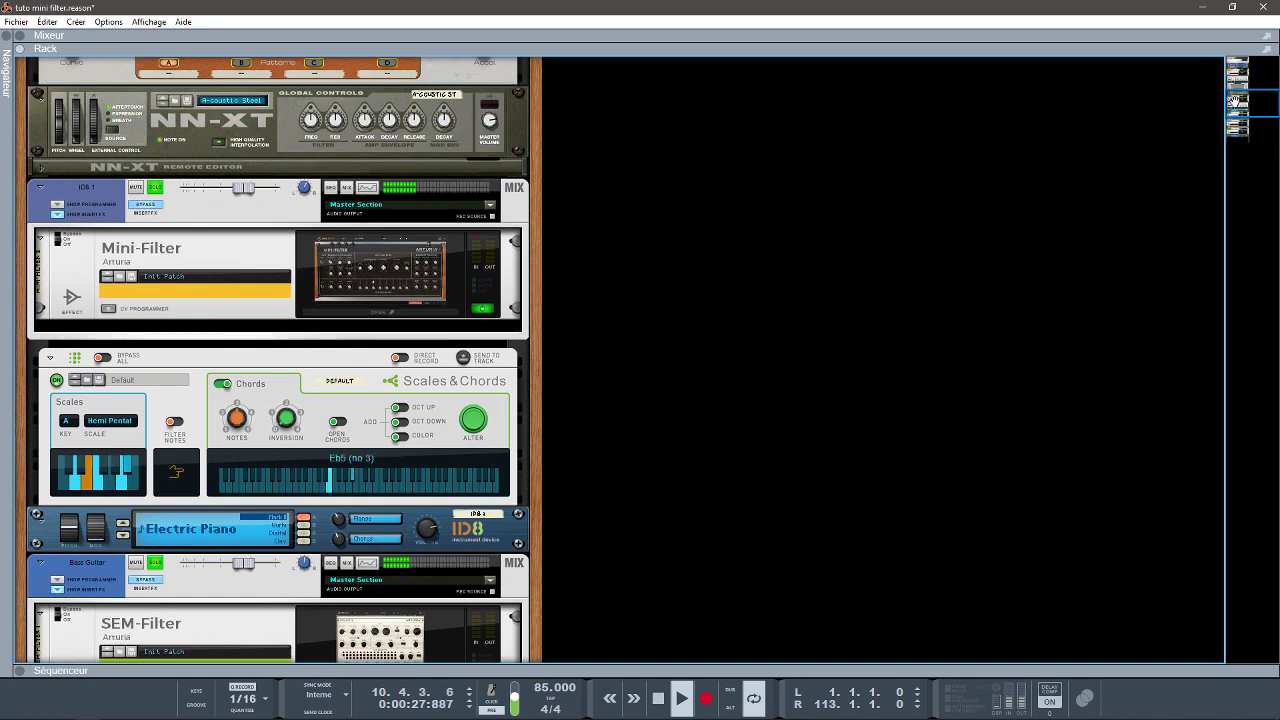
{"action": "left_click", "coordinate": [50, 358]}
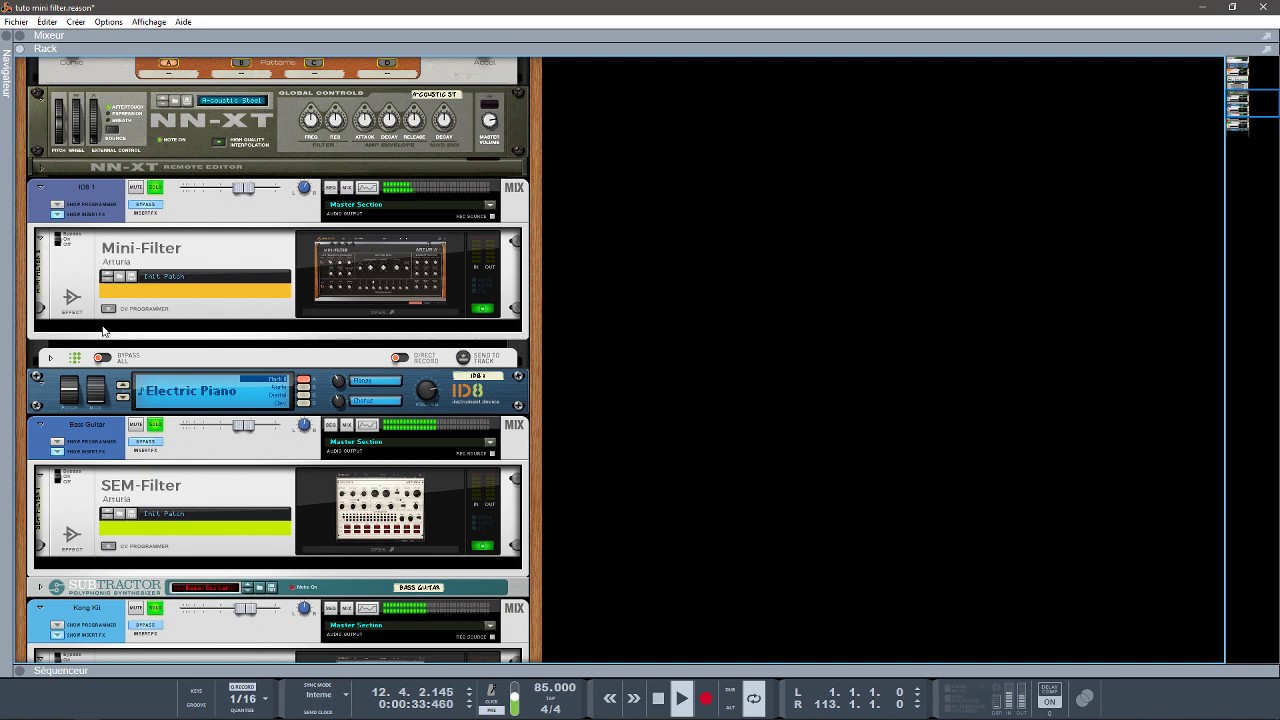
{"action": "left_click", "coordinate": [40, 93]}
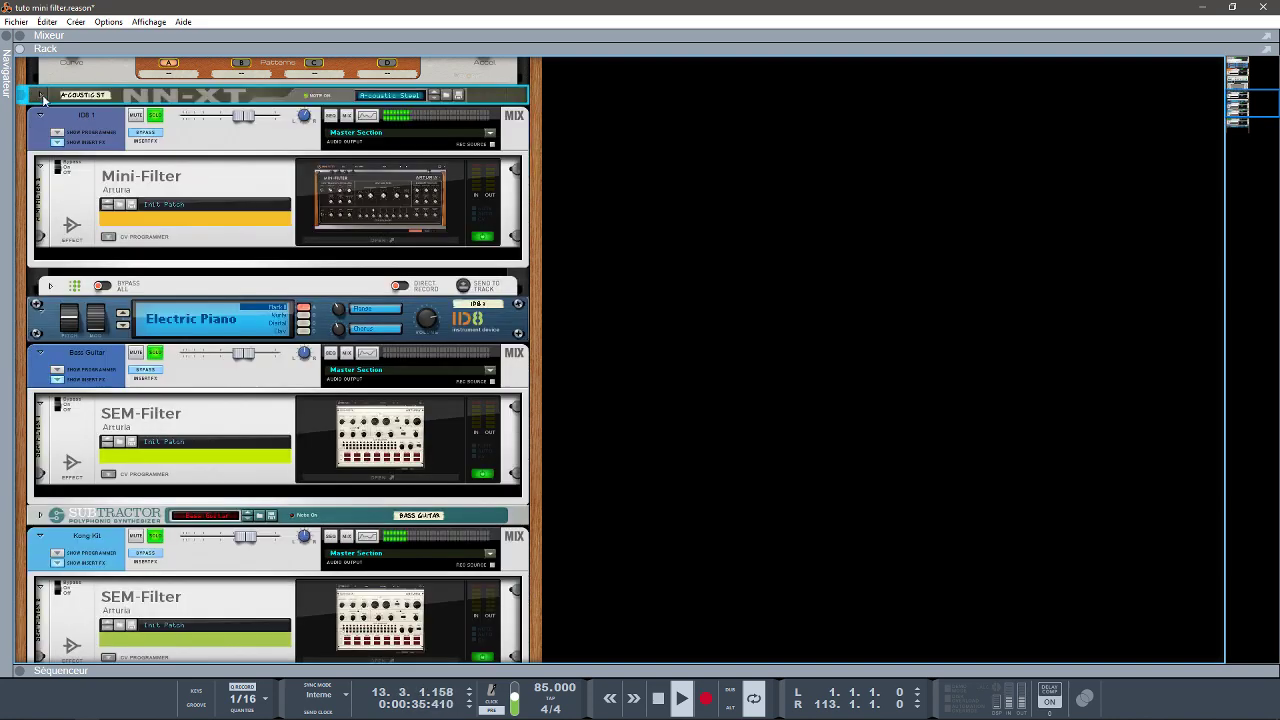
{"action": "scroll", "coordinate": [1015, 79], "scroll_direction": "up", "scroll_amount": 5}
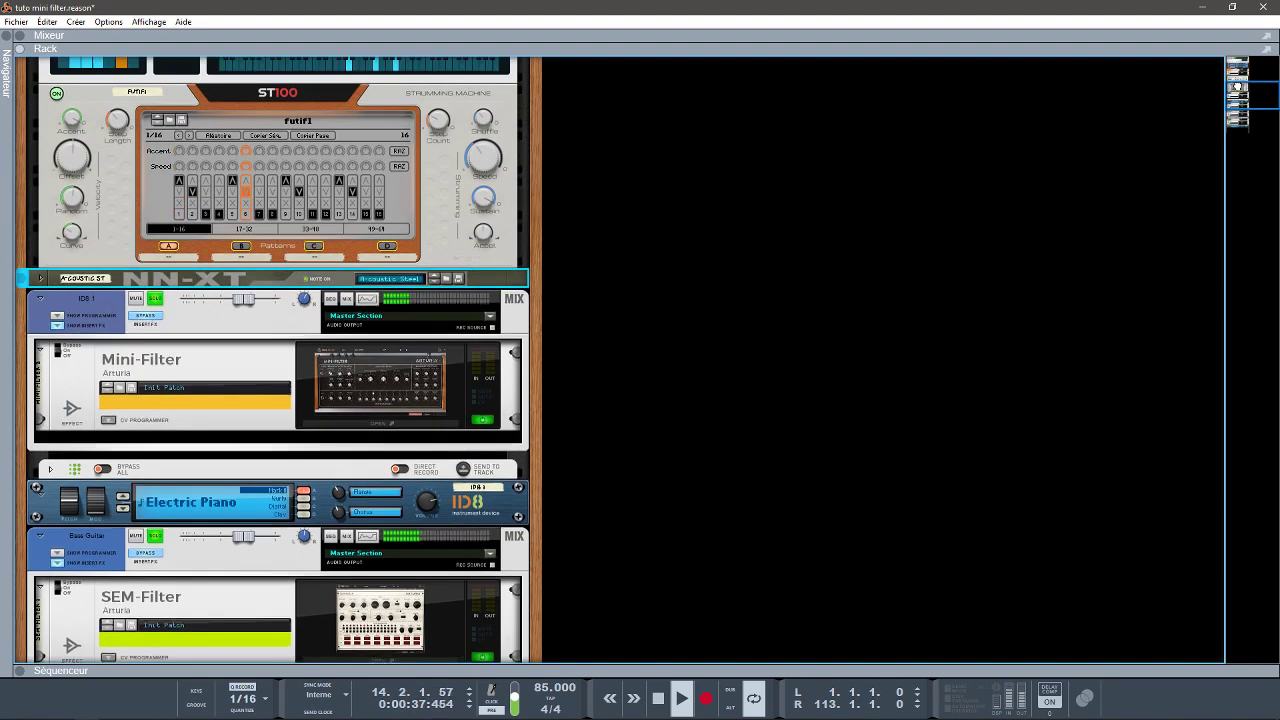
{"action": "scroll", "coordinate": [1015, 79], "scroll_direction": "up", "scroll_amount": 2}
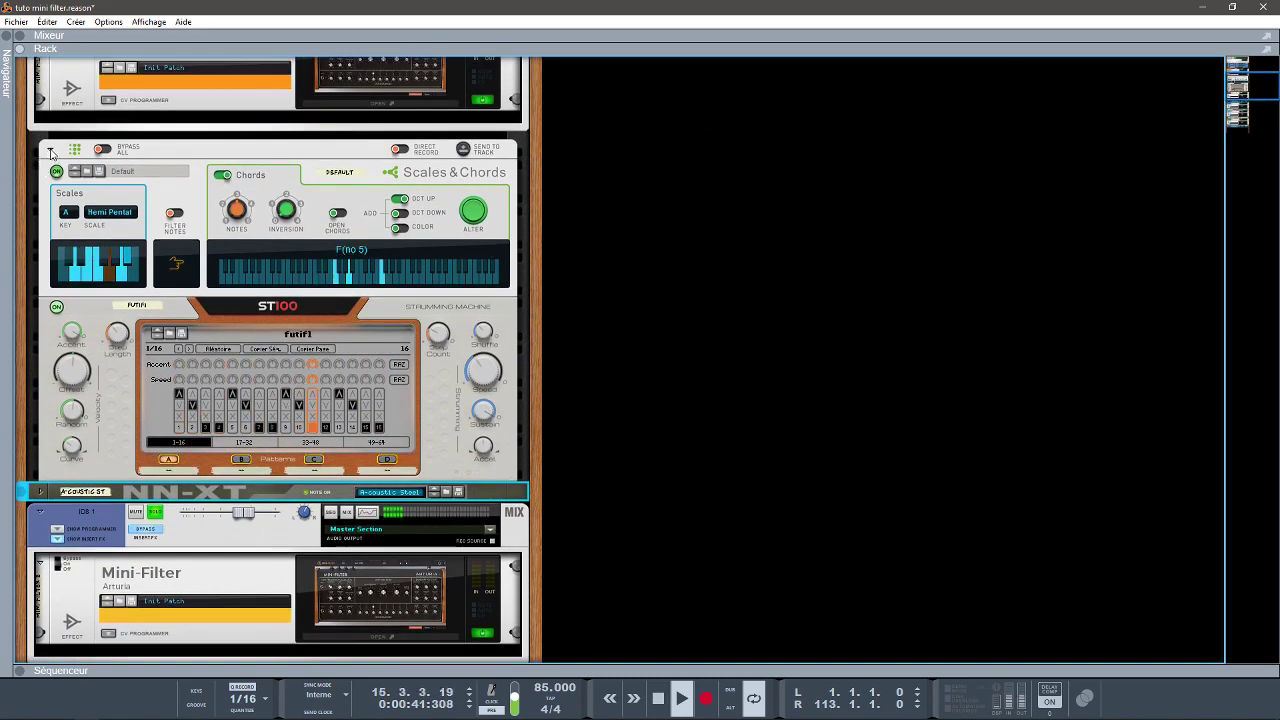
{"action": "left_click", "coordinate": [49, 148]}
- Reactivate the insert effects on the A-coustic Steel, ID8 1, Bass Guitar, Kong Kit and ID8 2 channels during playback
{"action": "left_click_drag", "start_coordinate": [1271, 86], "coordinate": [1253, 80]}
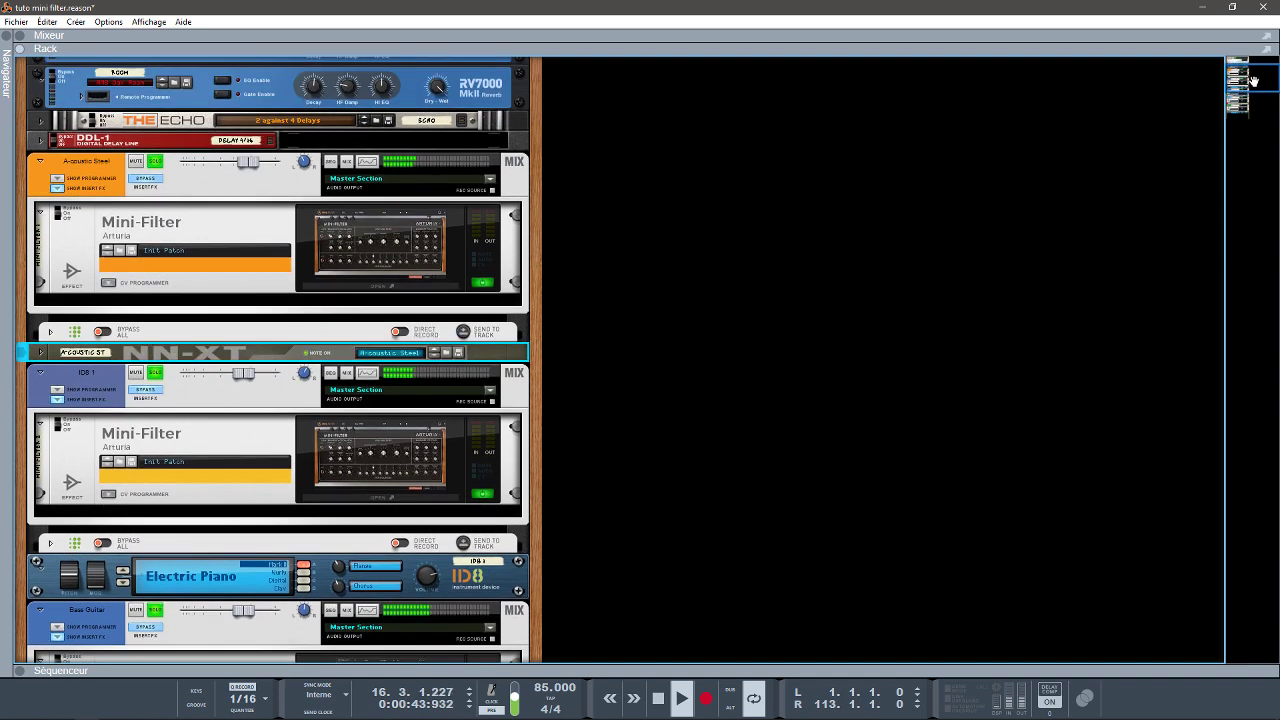
{"action": "left_click", "coordinate": [148, 182]}
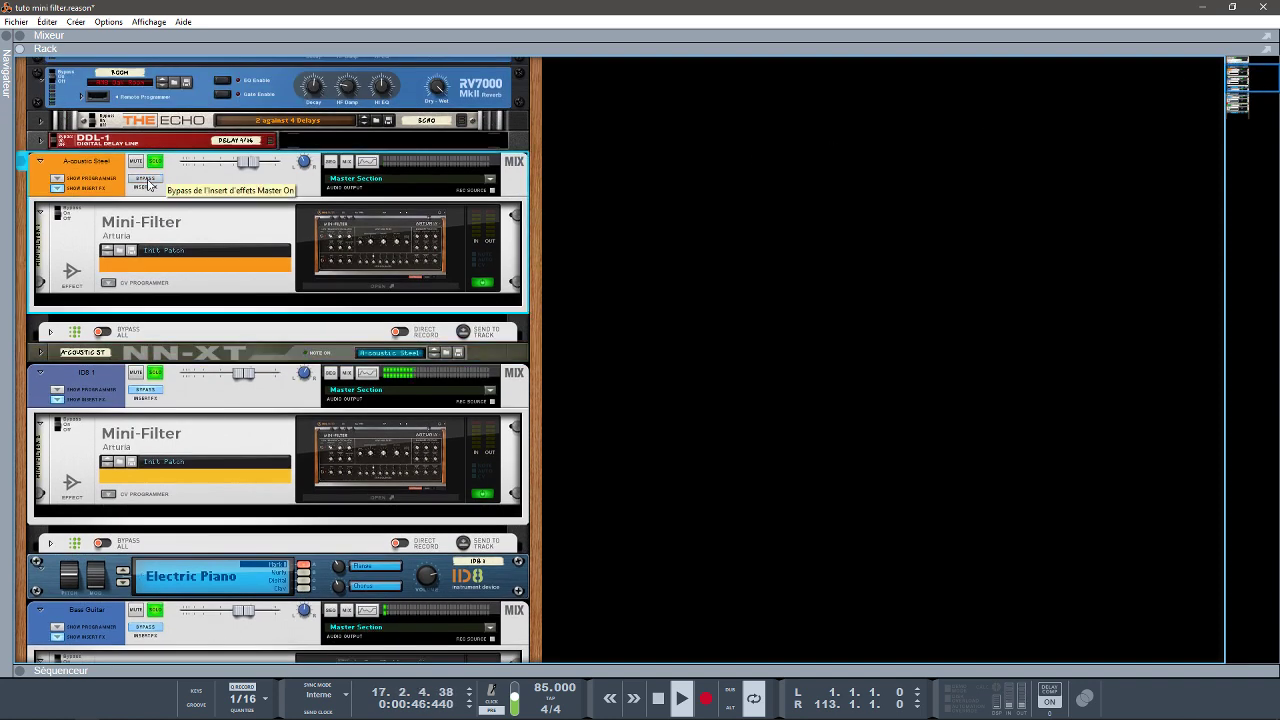
{"action": "left_click", "coordinate": [155, 393]}
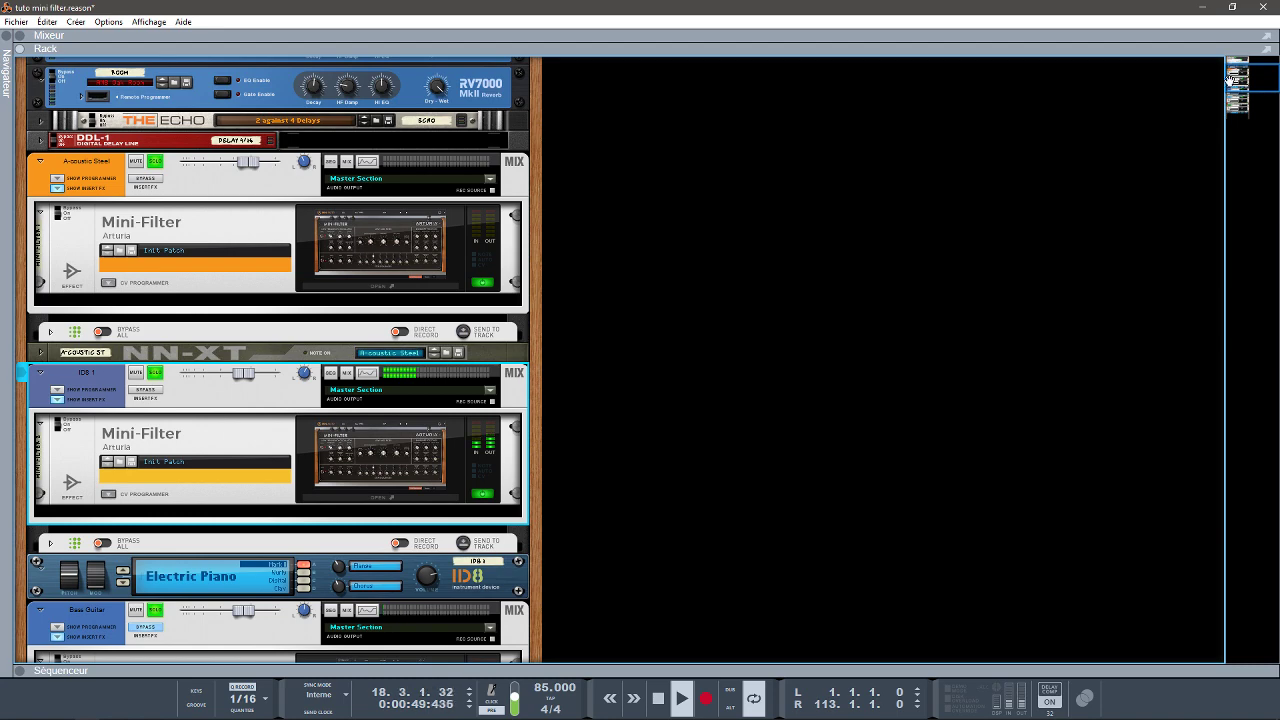
{"action": "left_click_drag", "start_coordinate": [1229, 80], "coordinate": [1231, 96]}
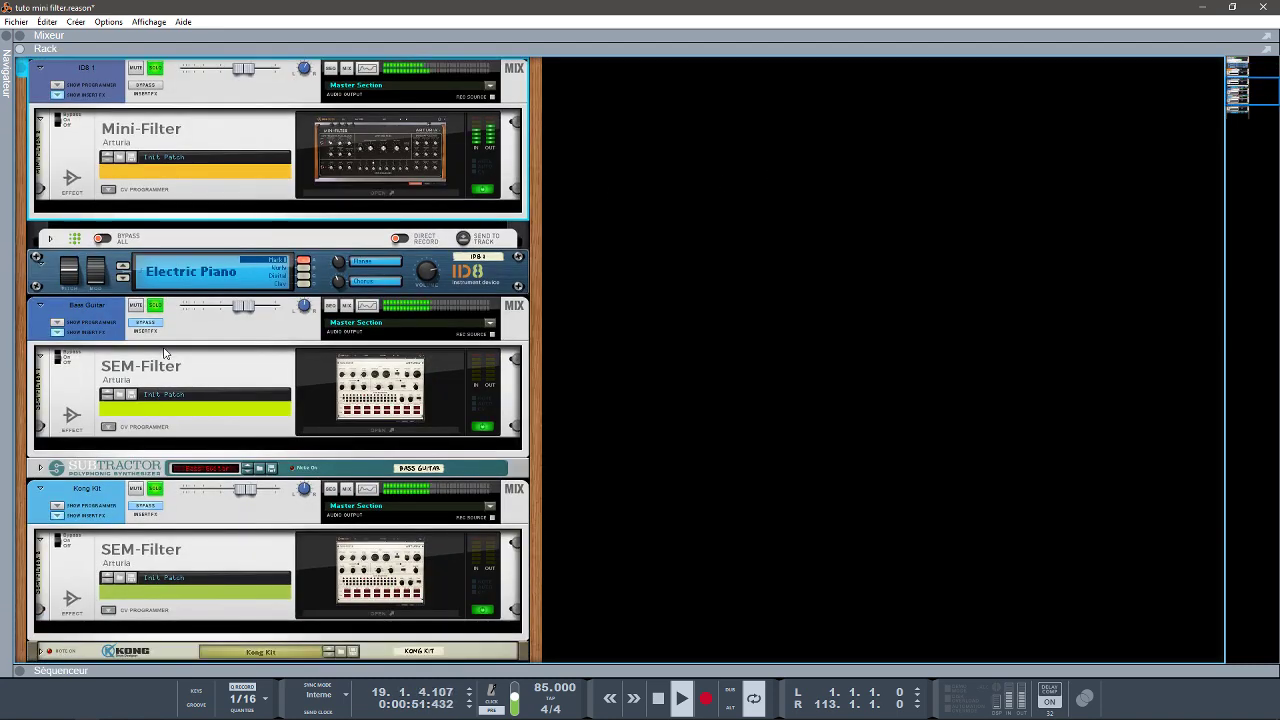
{"action": "left_click", "coordinate": [145, 324]}
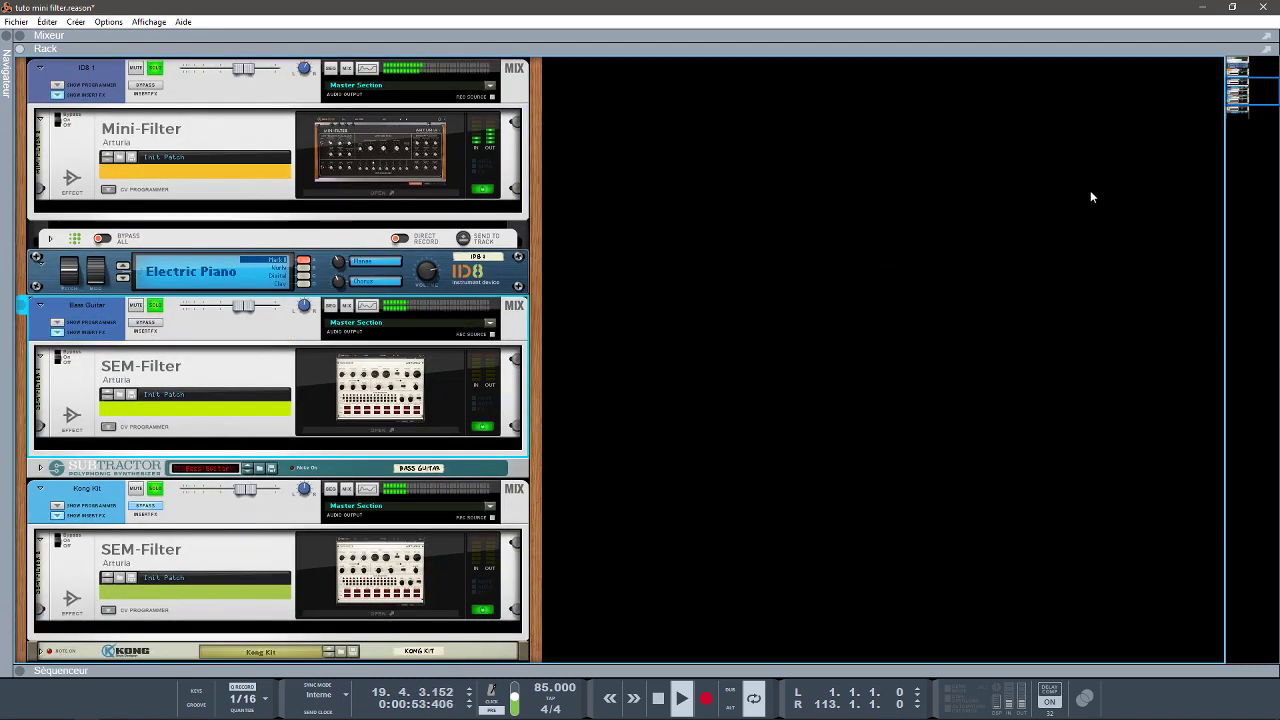
{"action": "left_click_drag", "start_coordinate": [1255, 99], "coordinate": [1255, 113]}
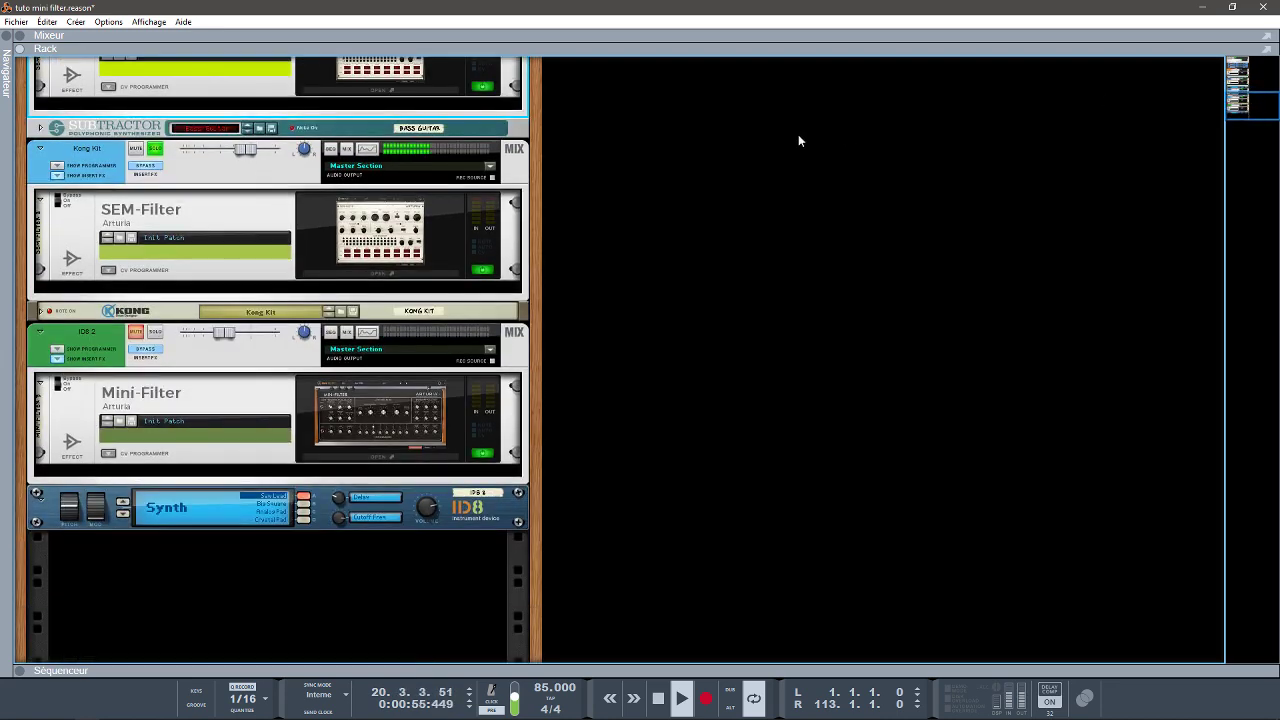
{"action": "left_click", "coordinate": [148, 173]}
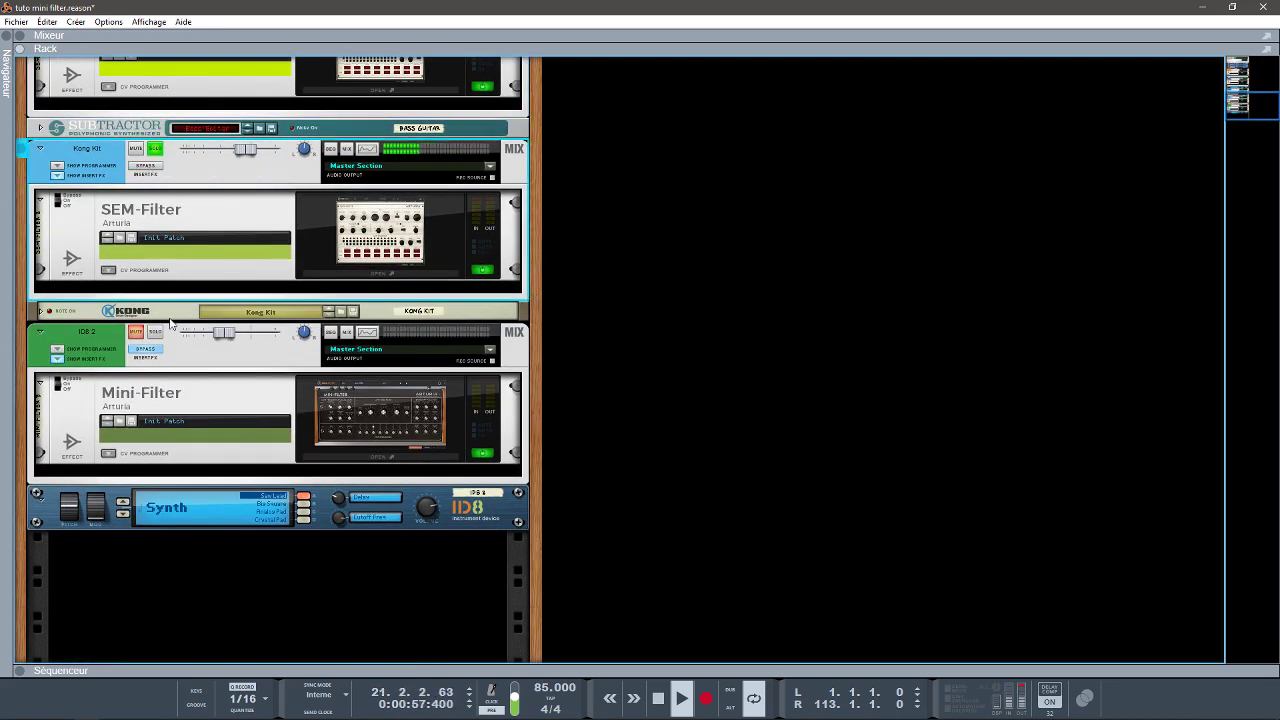
{"action": "left_click", "coordinate": [151, 354]}
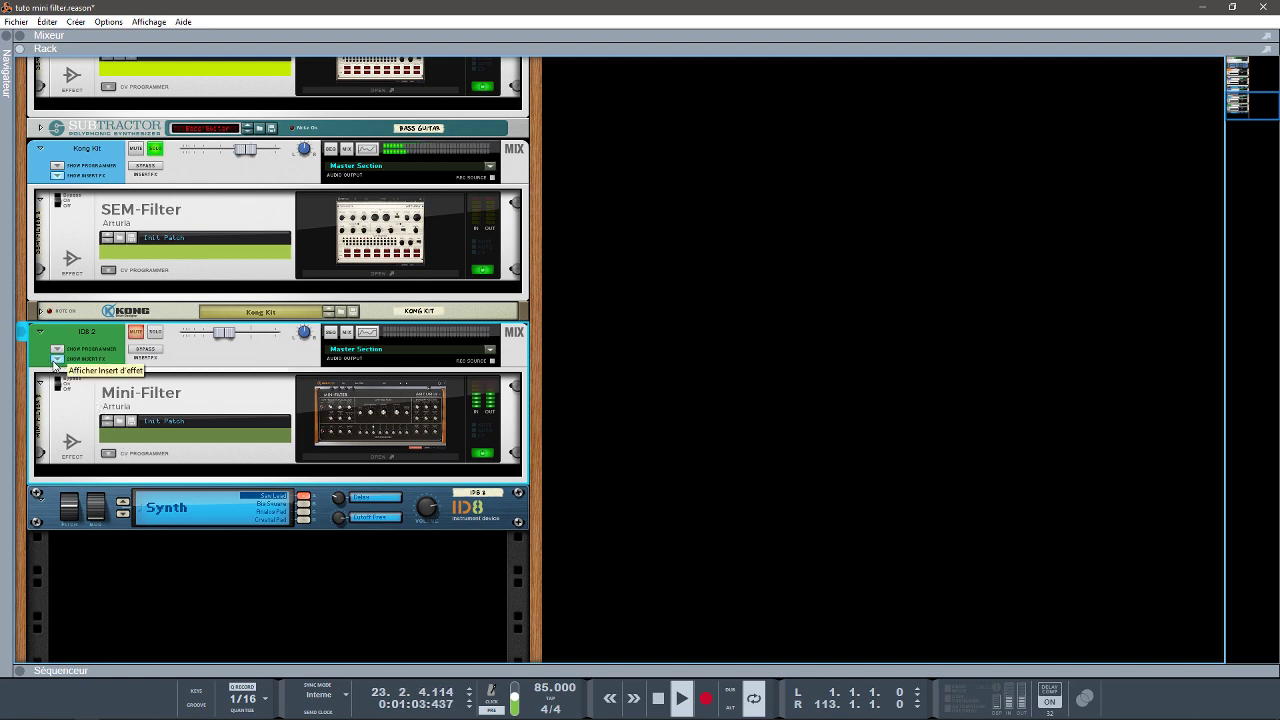
- Solo the ID8 2 channel along with the others and hide its insert effects in the rack
{"action": "left_click", "coordinate": [155, 333]}
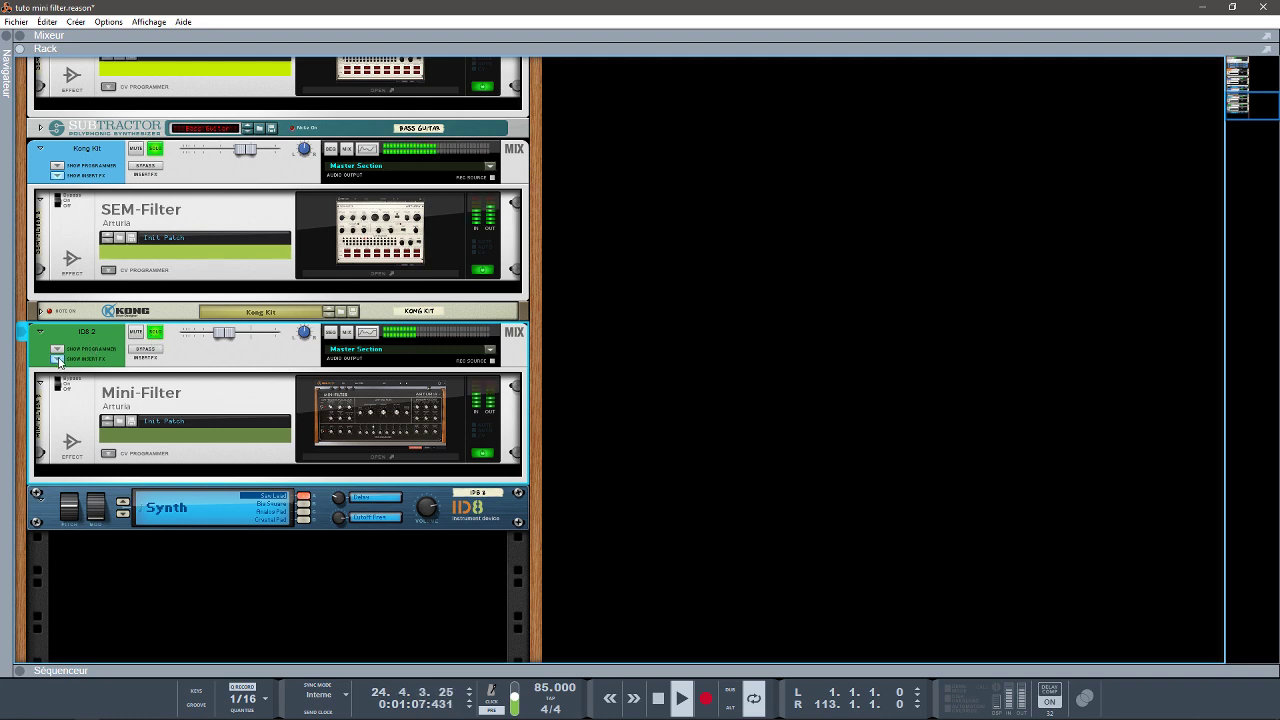
{"action": "left_click", "coordinate": [58, 359]}
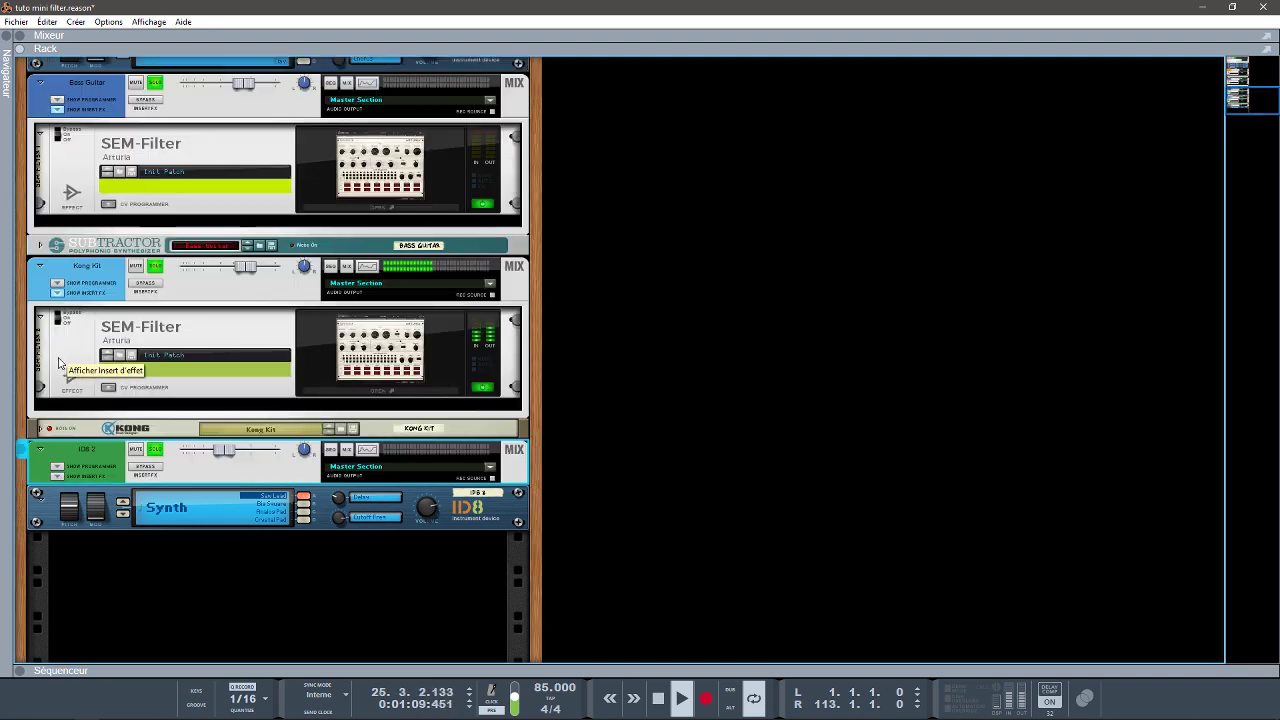
{"action": "left_click_drag", "start_coordinate": [1243, 98], "coordinate": [1247, 73]}
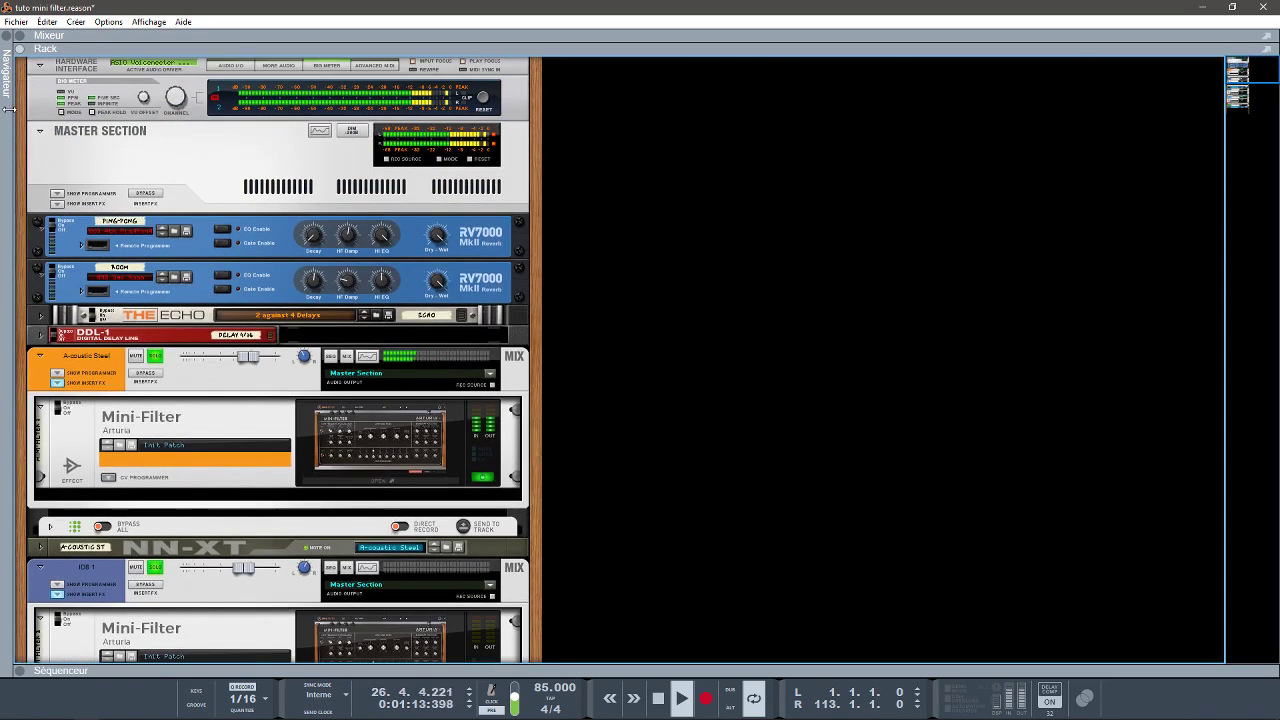
- Switch from the rack to the mixer, expand the channels' Inserts section and collapse the sequencer
{"action": "left_click", "coordinate": [19, 49]}
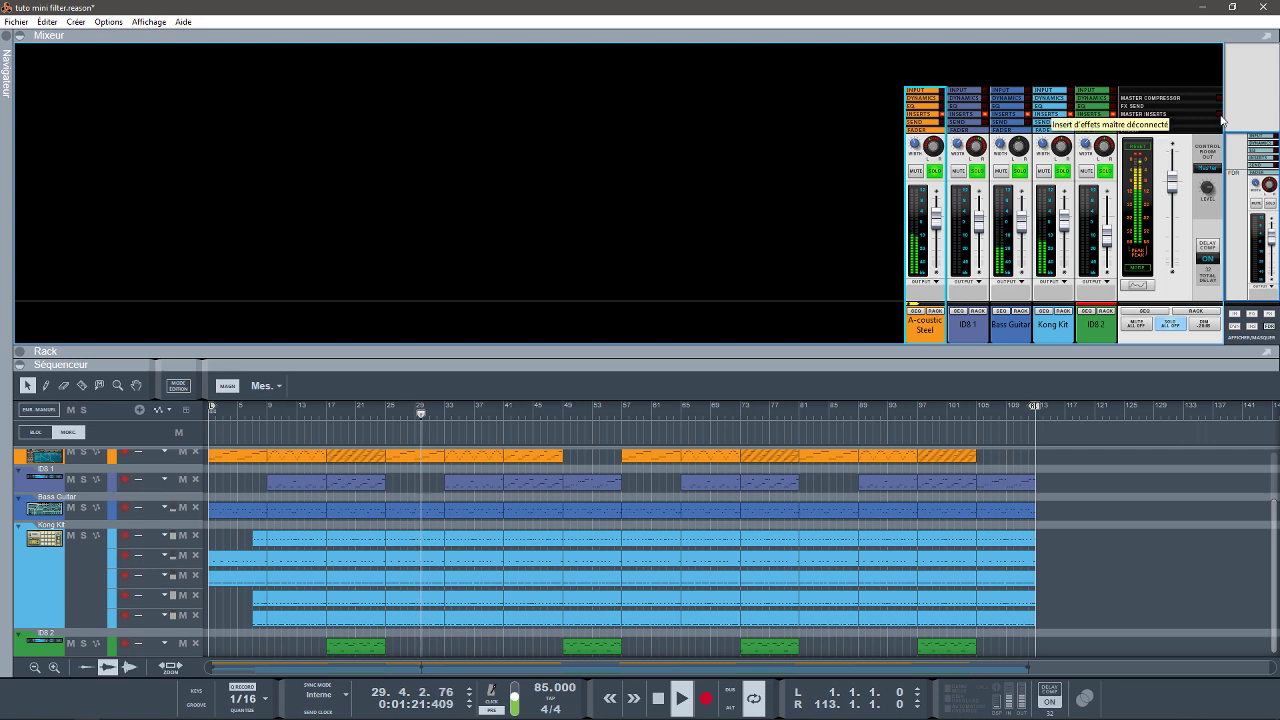
{"action": "left_click", "coordinate": [1133, 117]}
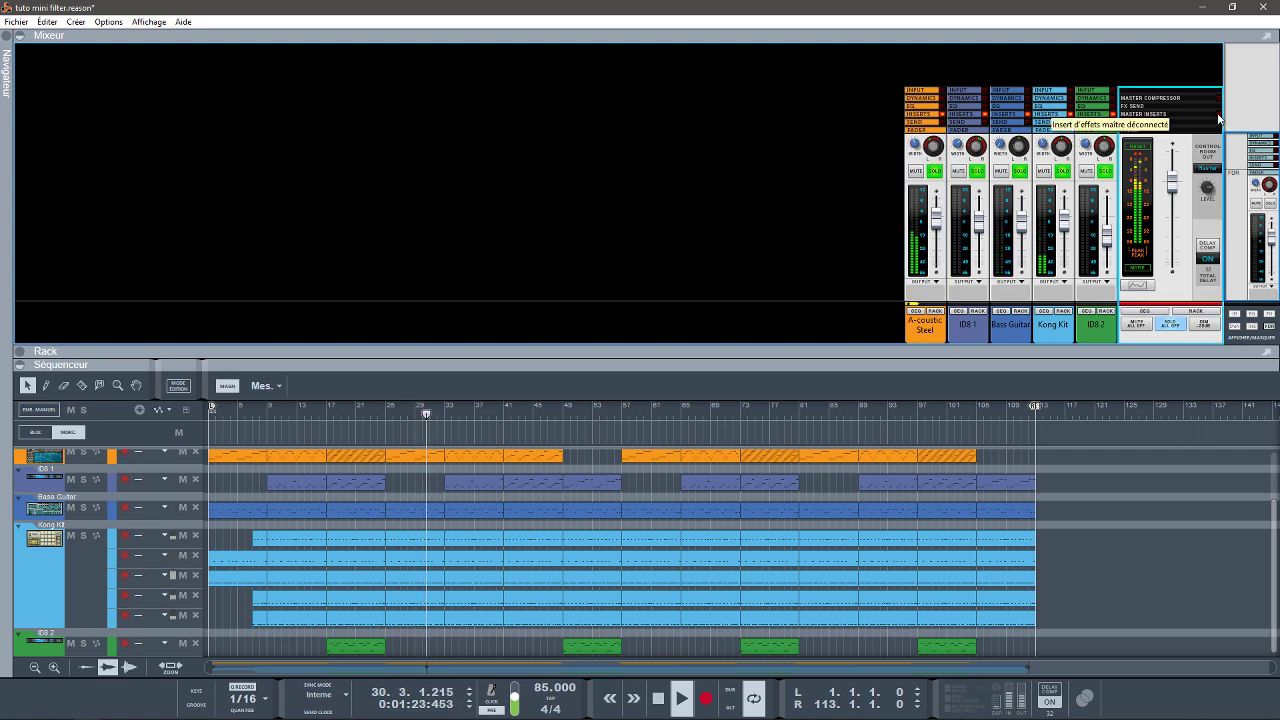
{"action": "left_click", "coordinate": [1112, 117]}
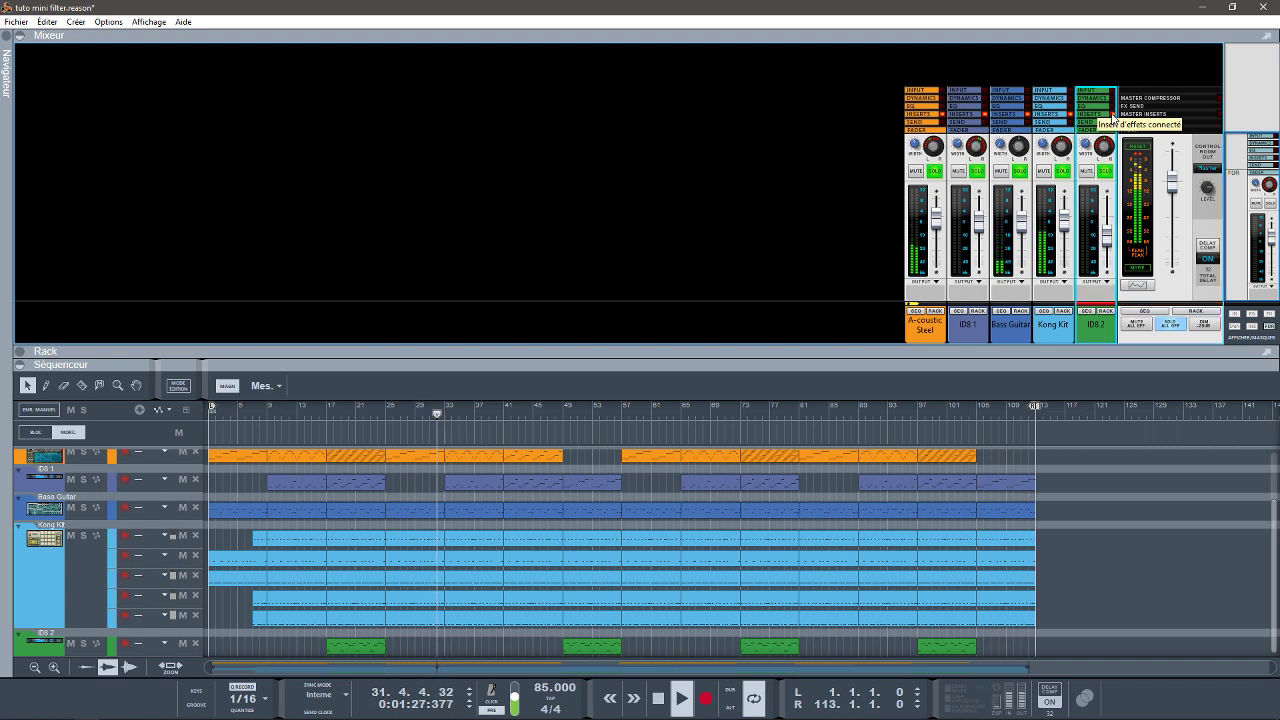
{"action": "left_click", "coordinate": [1099, 117]}
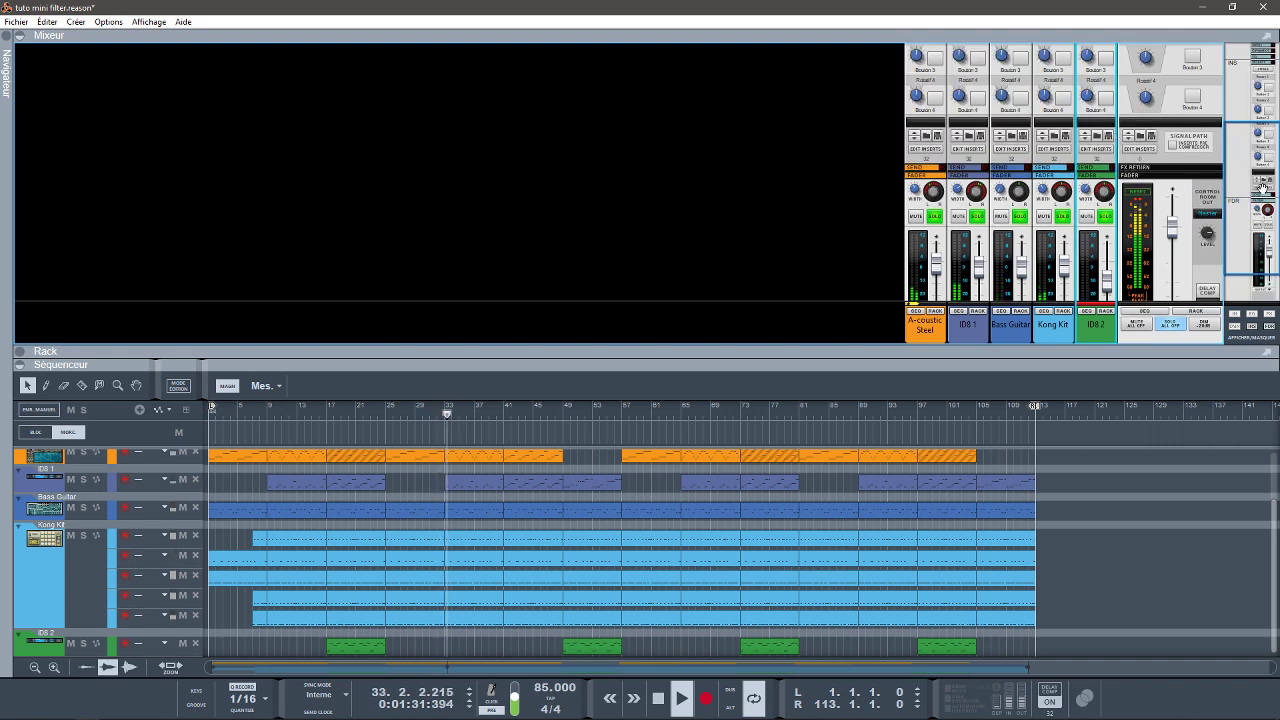
{"action": "left_click_drag", "start_coordinate": [1259, 186], "coordinate": [1253, 102]}
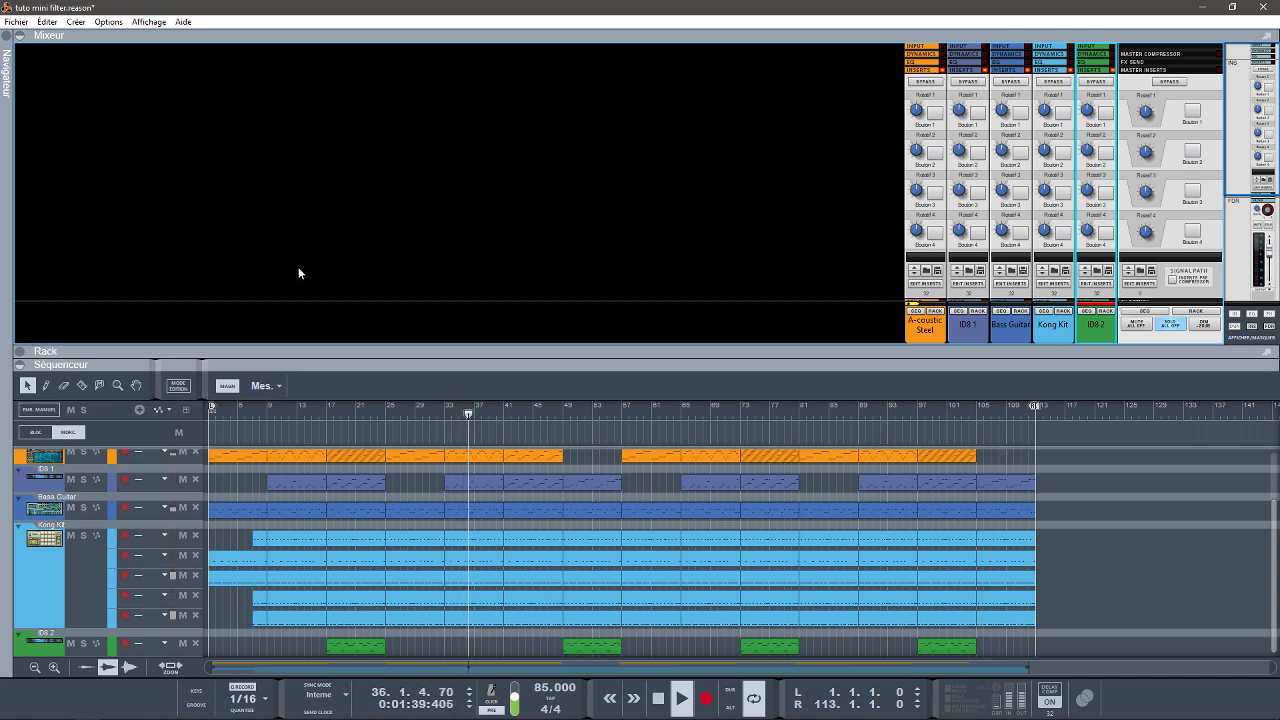
{"action": "left_click", "coordinate": [20, 364]}
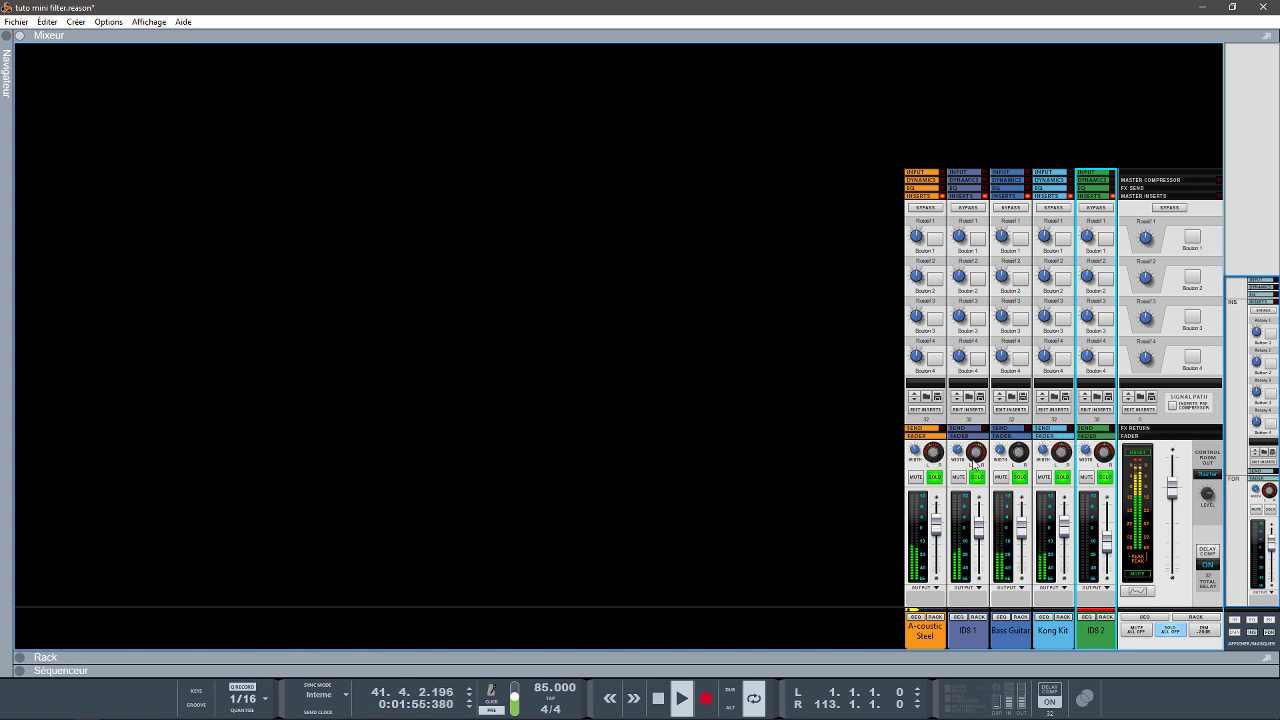
- Turn off solo on all mixer channels and bypass the insert effects on all five instrument channels
{"action": "left_click", "coordinate": [1170, 630]}
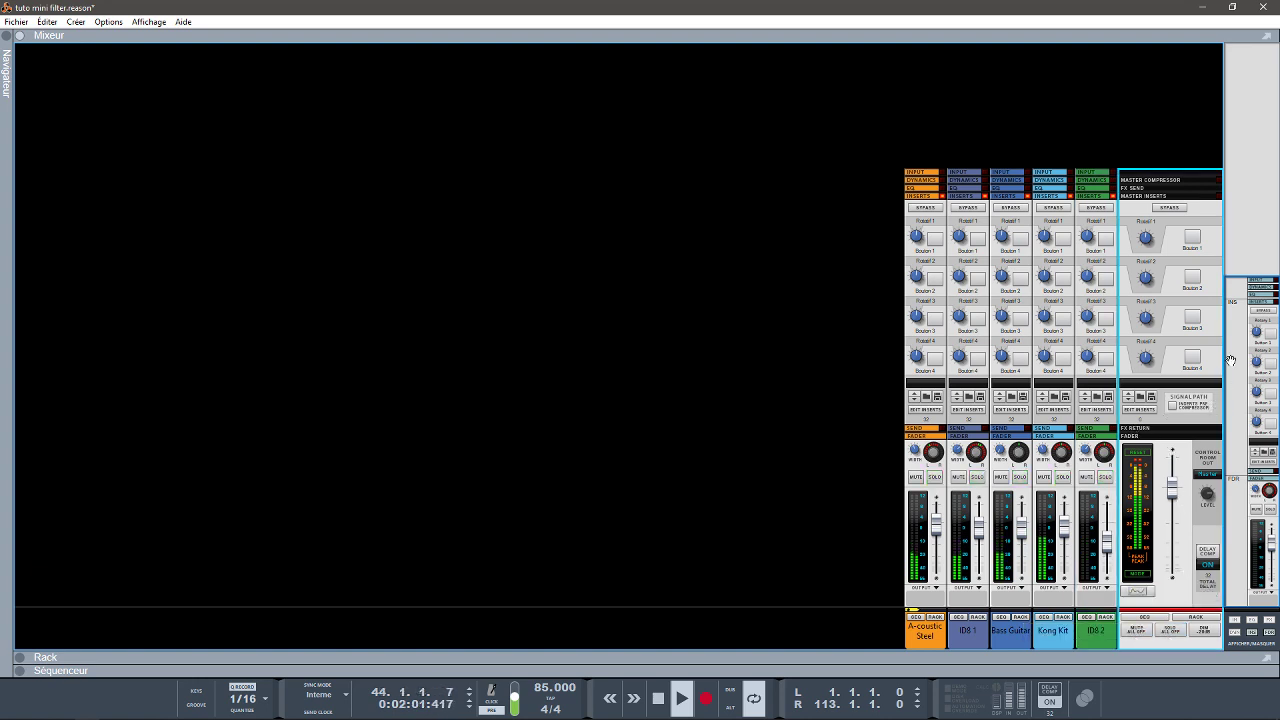
{"action": "left_click", "coordinate": [926, 208]}
{"action": "left_click", "coordinate": [968, 208]}
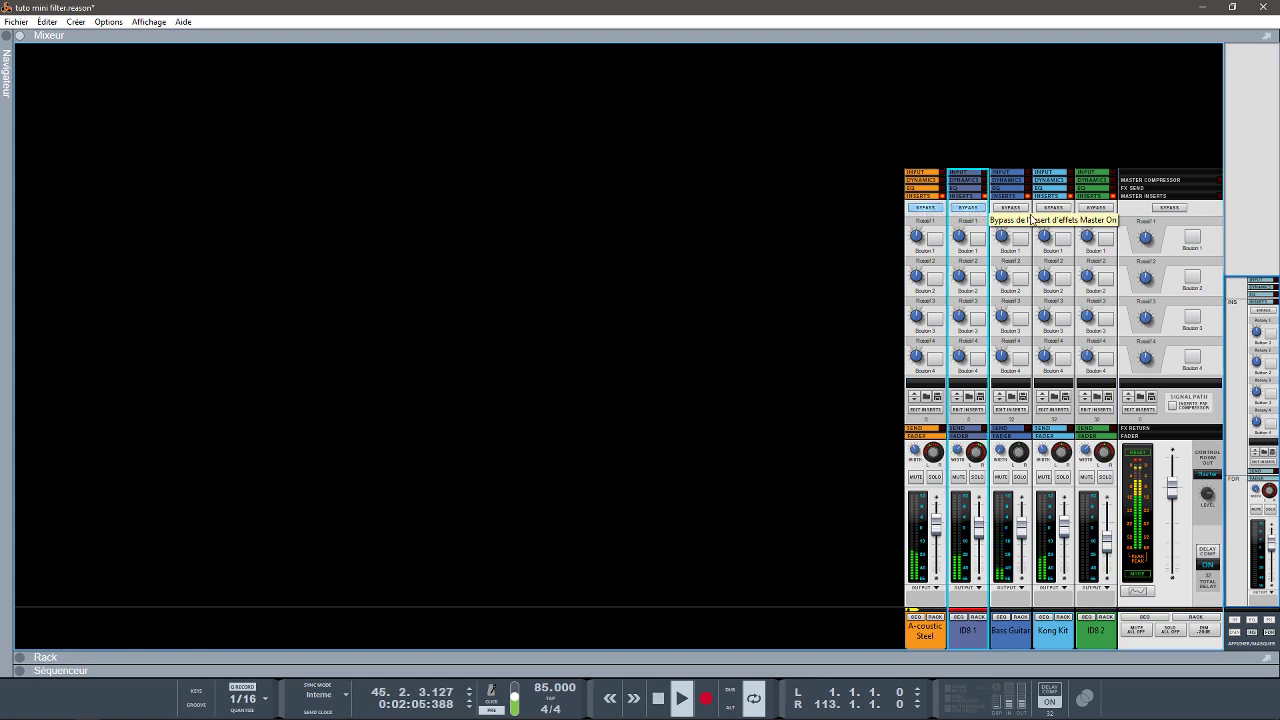
{"action": "left_click", "coordinate": [1010, 208]}
{"action": "left_click", "coordinate": [1053, 208]}
{"action": "left_click", "coordinate": [1096, 208]}
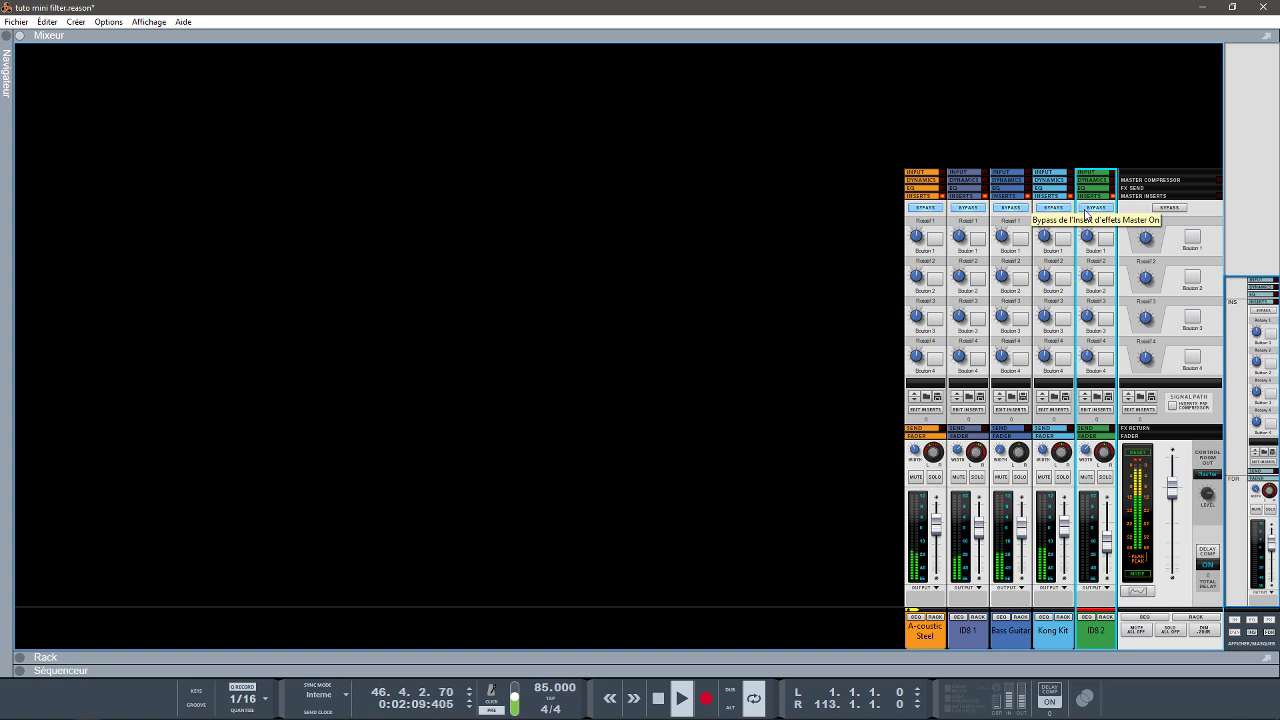
- Reactivate the insert effects on the ID8 2, Kong Kit, Bass Guitar, ID8 1 and A-coustic Steel channels during playback
{"action": "left_click", "coordinate": [1143, 456]}
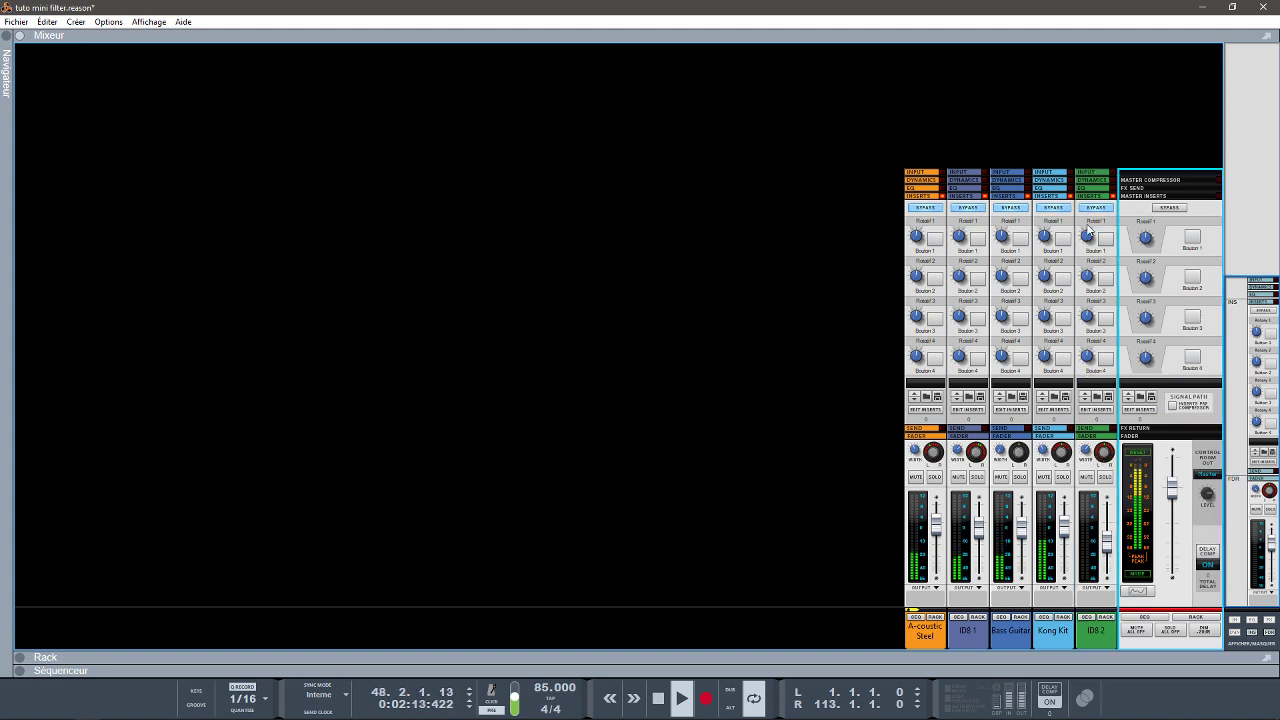
{"action": "left_click", "coordinate": [1094, 208]}
{"action": "left_click", "coordinate": [1053, 208]}
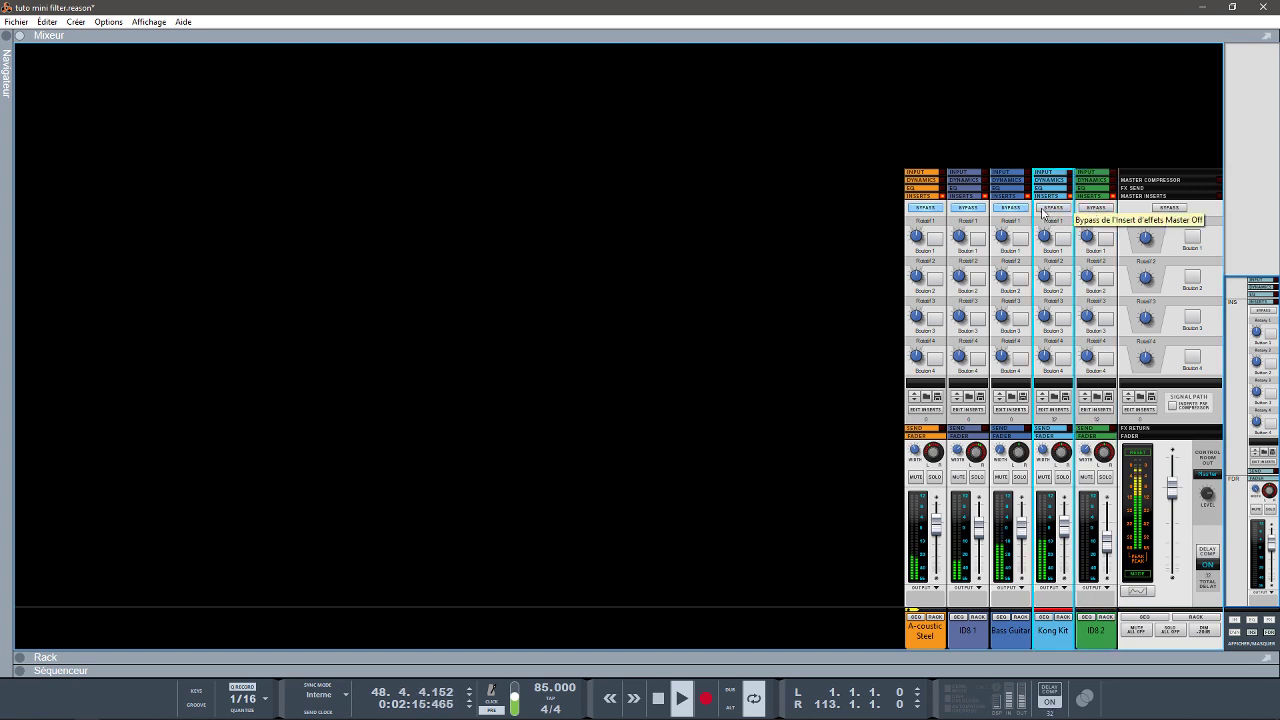
{"action": "left_click", "coordinate": [1011, 208]}
{"action": "left_click", "coordinate": [968, 208]}
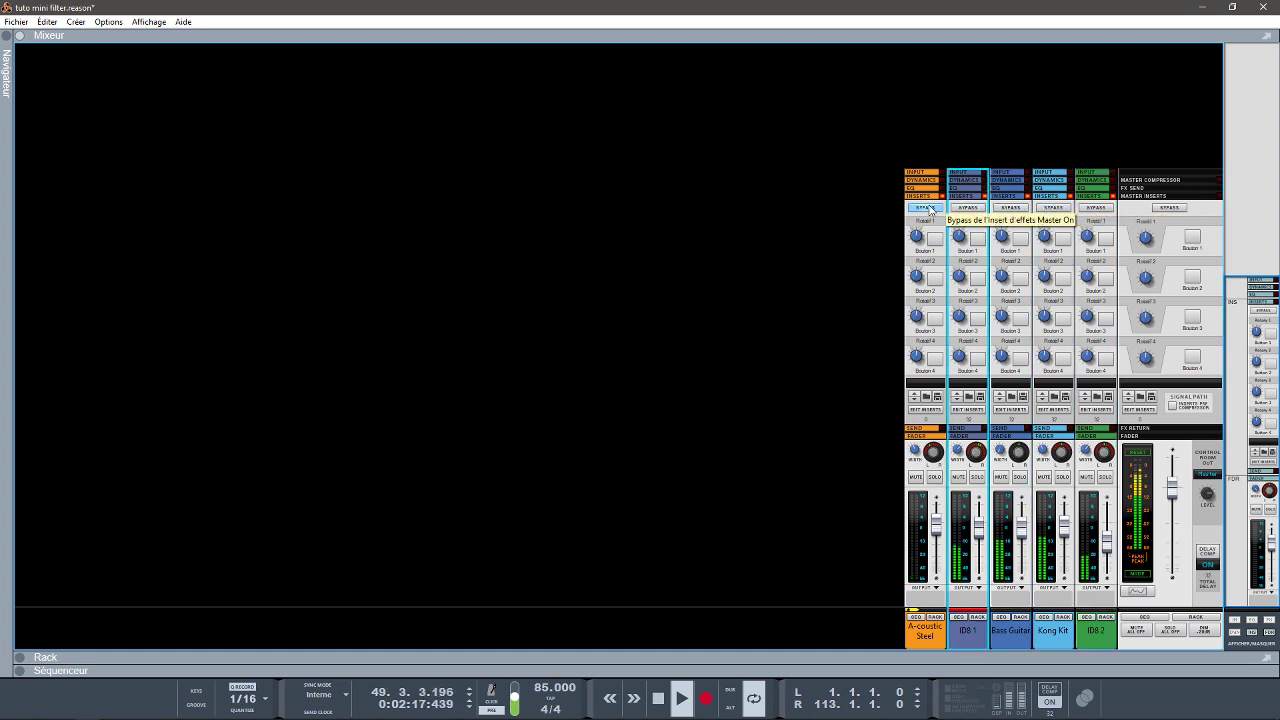
{"action": "left_click", "coordinate": [926, 208]}
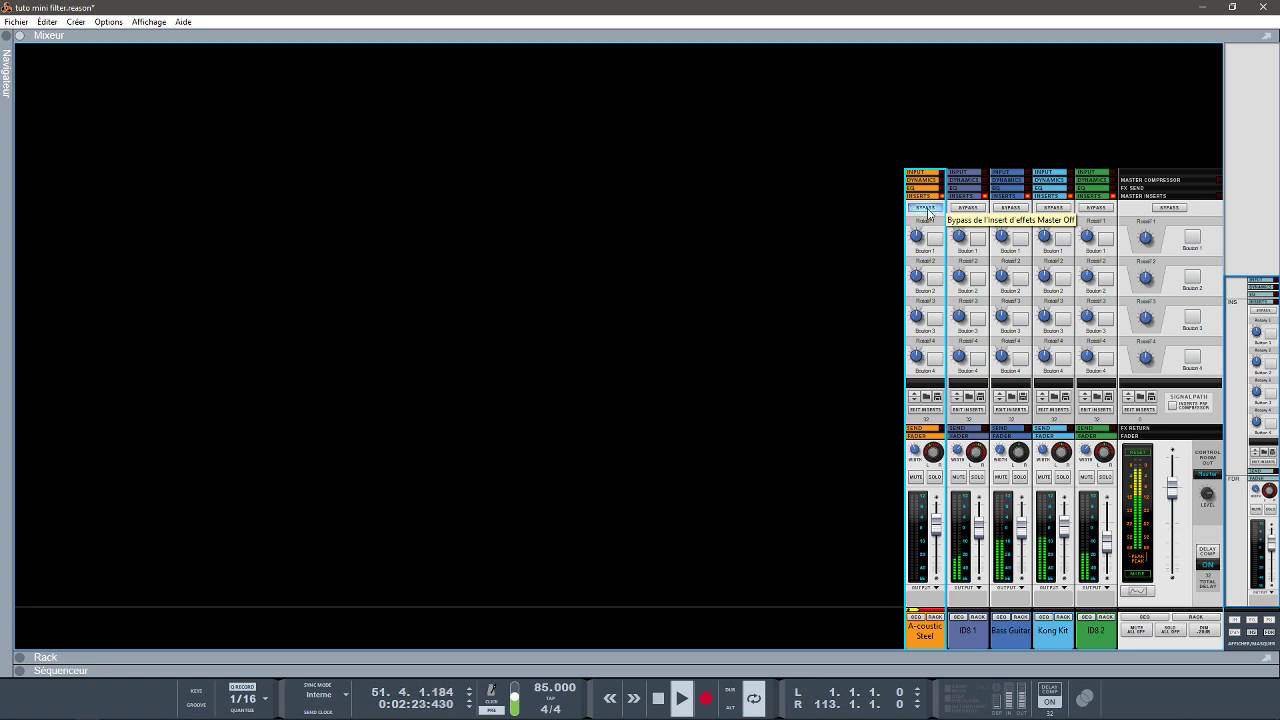
- Bypass the insert effects on all five instrument channels to hear the dry mix again
{"action": "left_click", "coordinate": [926, 208]}
{"action": "left_click", "coordinate": [968, 208]}
{"action": "left_click", "coordinate": [1011, 208]}
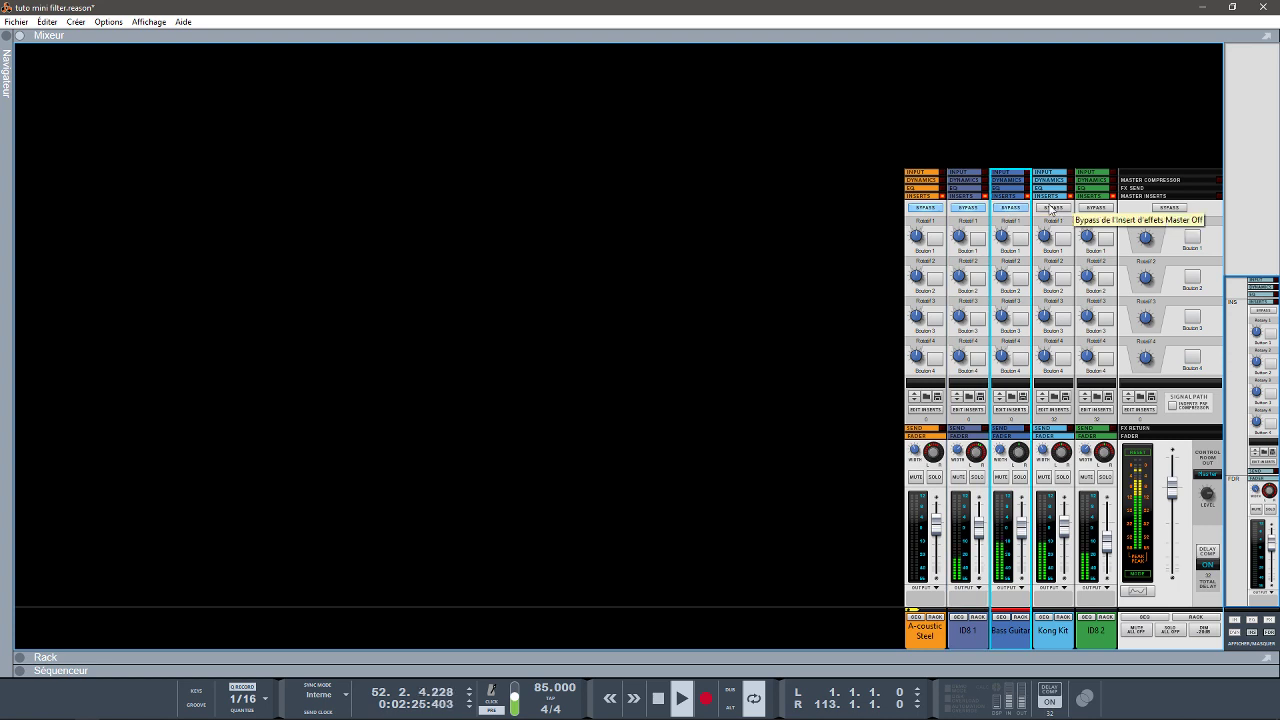
{"action": "left_click", "coordinate": [1052, 208]}
{"action": "left_click", "coordinate": [1092, 208]}
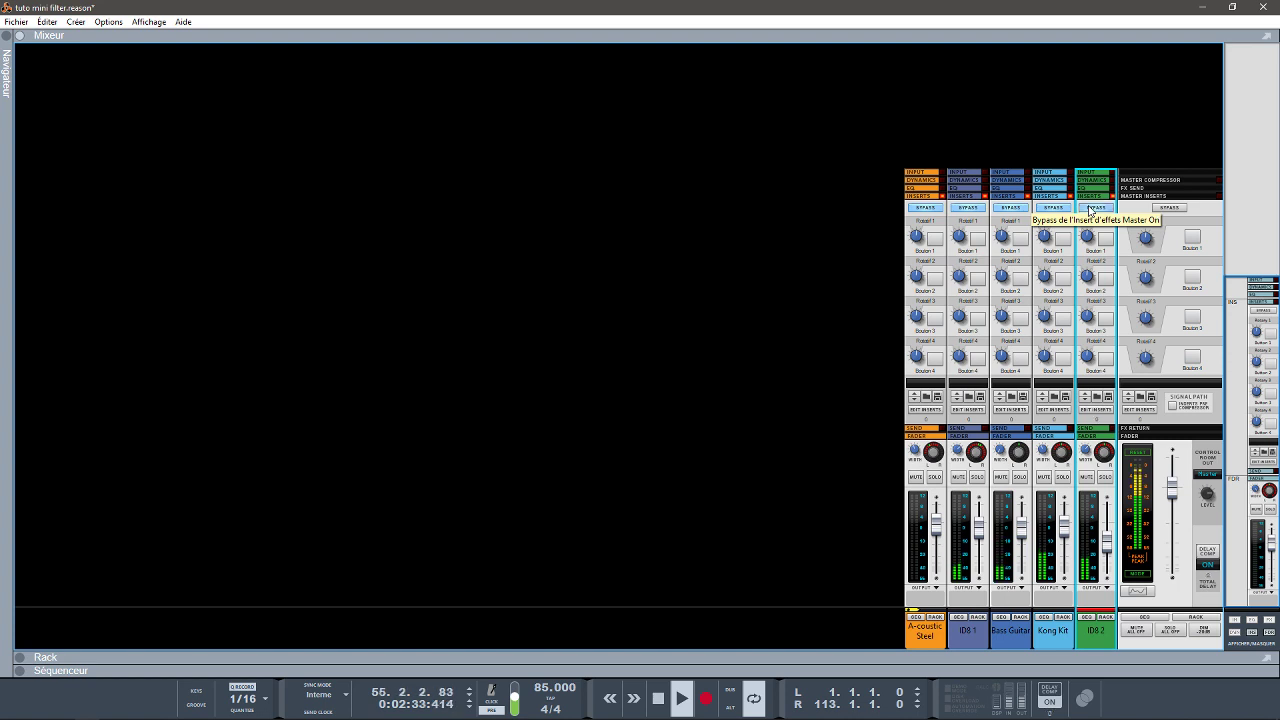
- Turn the insert effects back on for all five instrument channels to hear the filtered mix
{"action": "left_click", "coordinate": [1052, 208]}
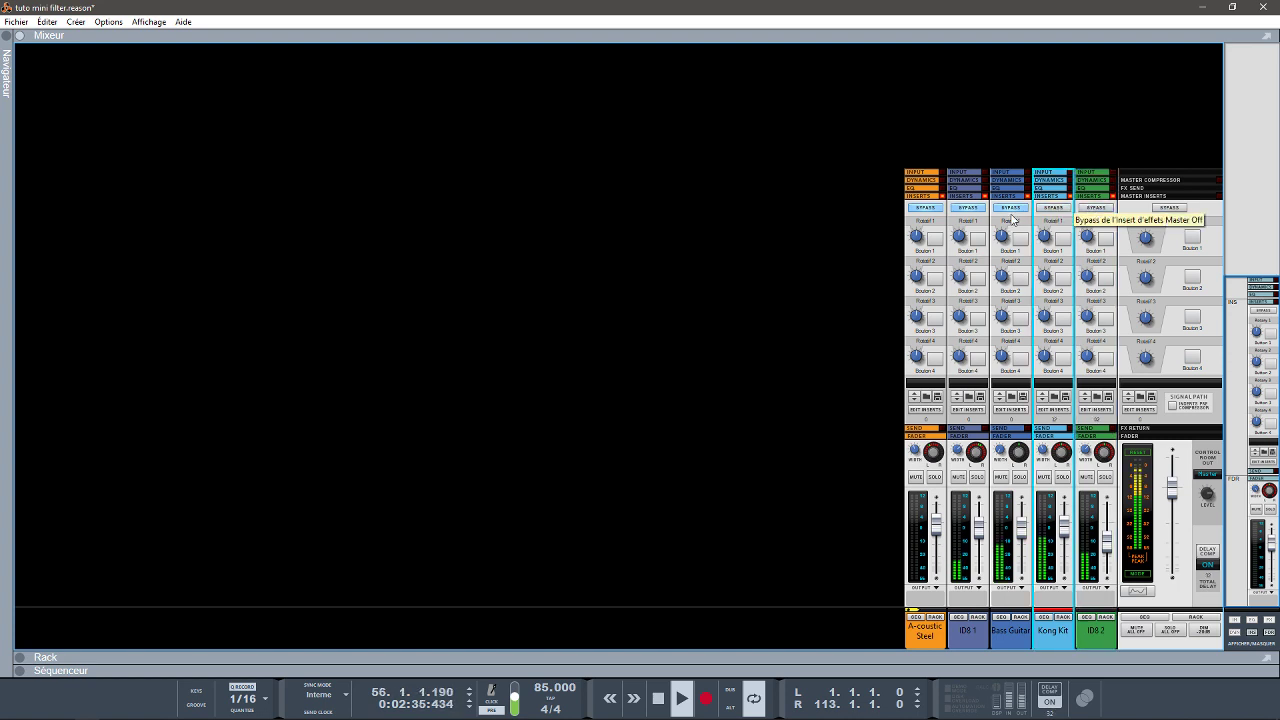
{"action": "left_click", "coordinate": [1010, 208]}
{"action": "left_click", "coordinate": [967, 208]}
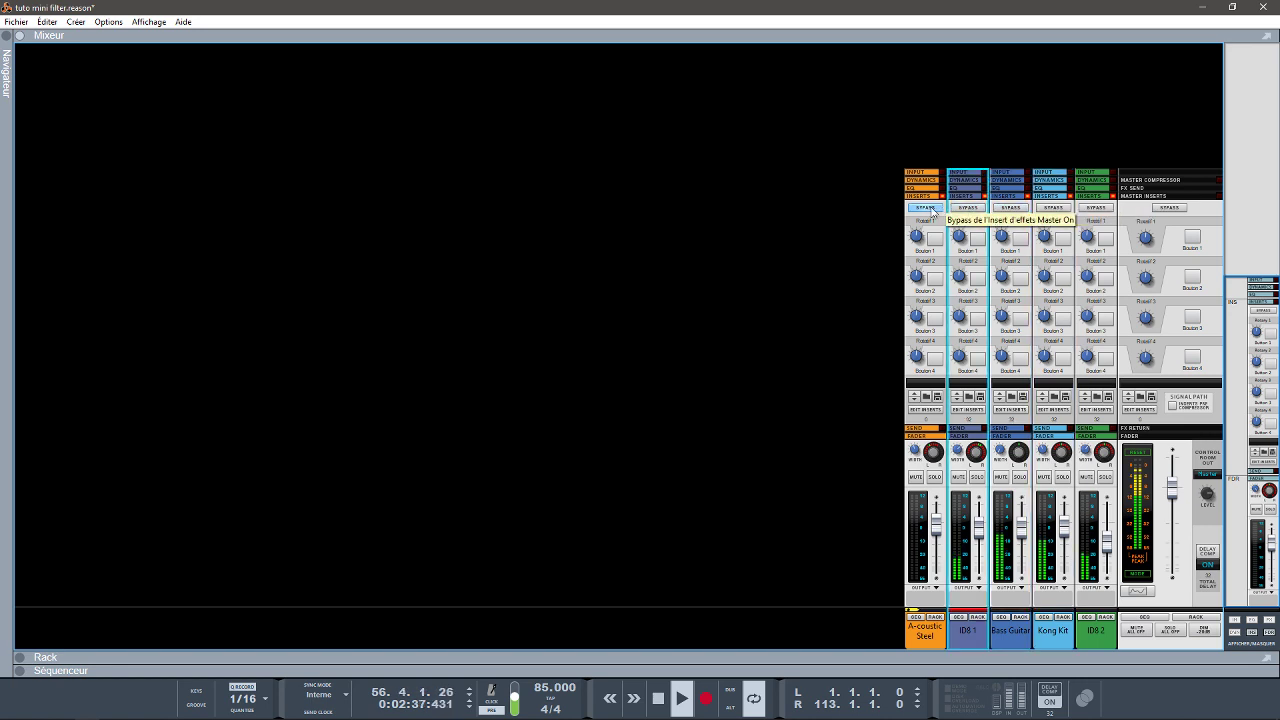
{"action": "left_click", "coordinate": [925, 208]}
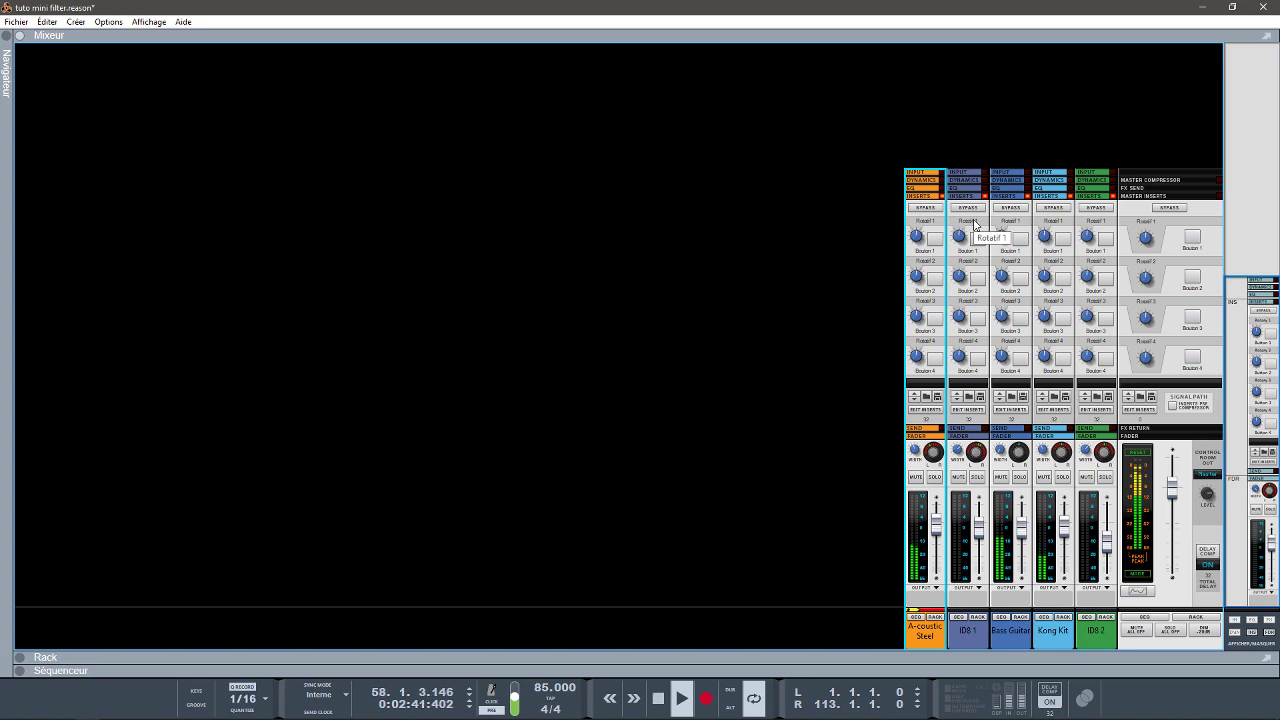
- Switch from the mixer to the rack and open the A-coustic Steel channel's Mini-Filter plugin window
{"action": "left_click", "coordinate": [19, 657]}
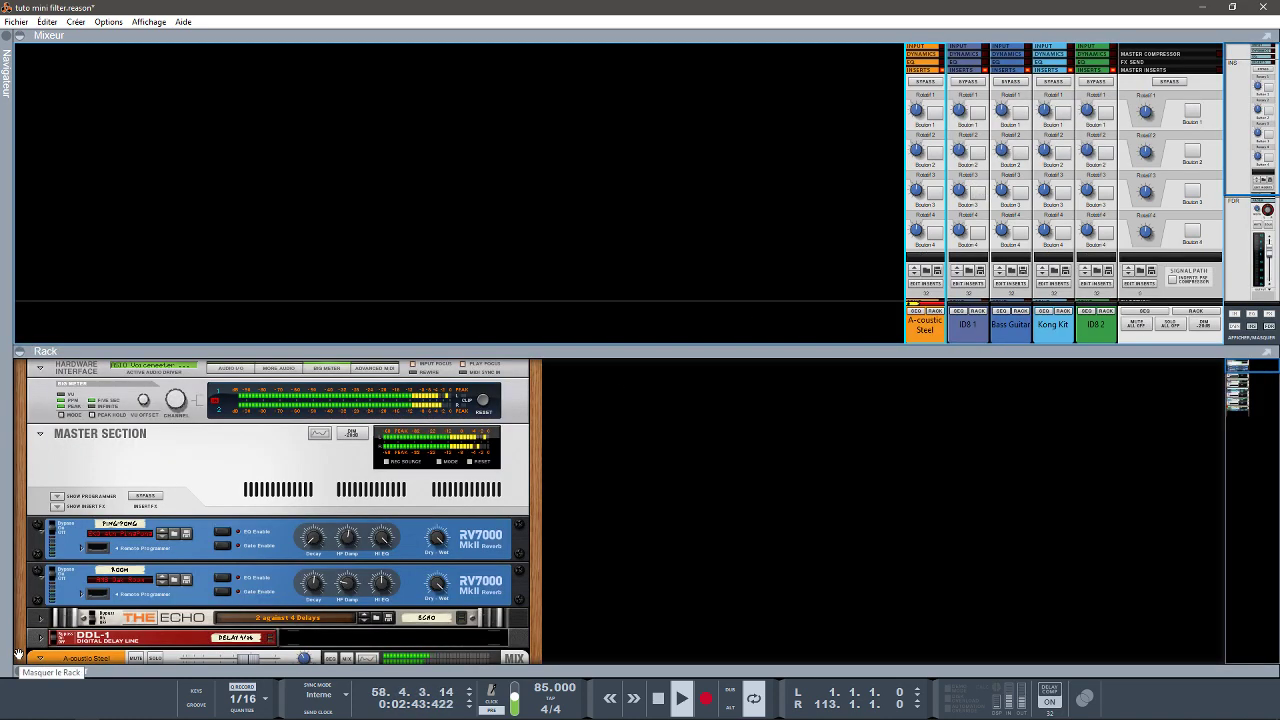
{"action": "left_click", "coordinate": [20, 36]}
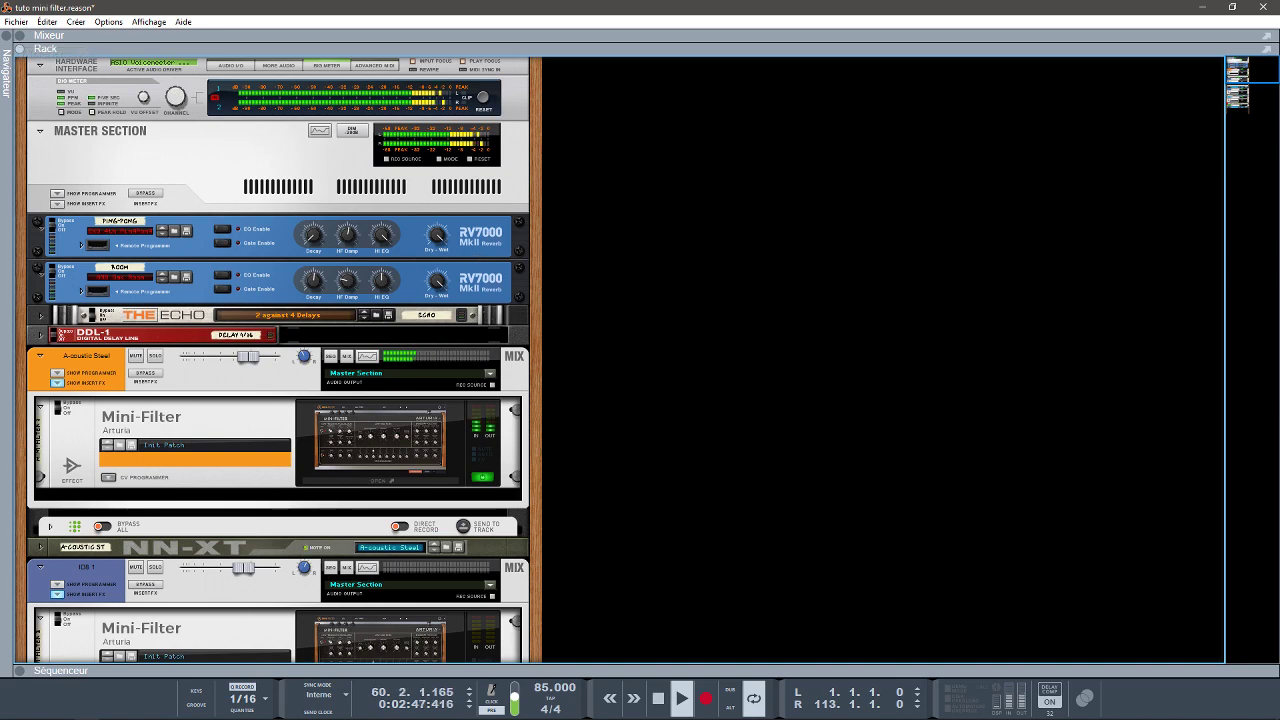
{"action": "left_click_drag", "start_coordinate": [1238, 75], "coordinate": [1240, 88]}
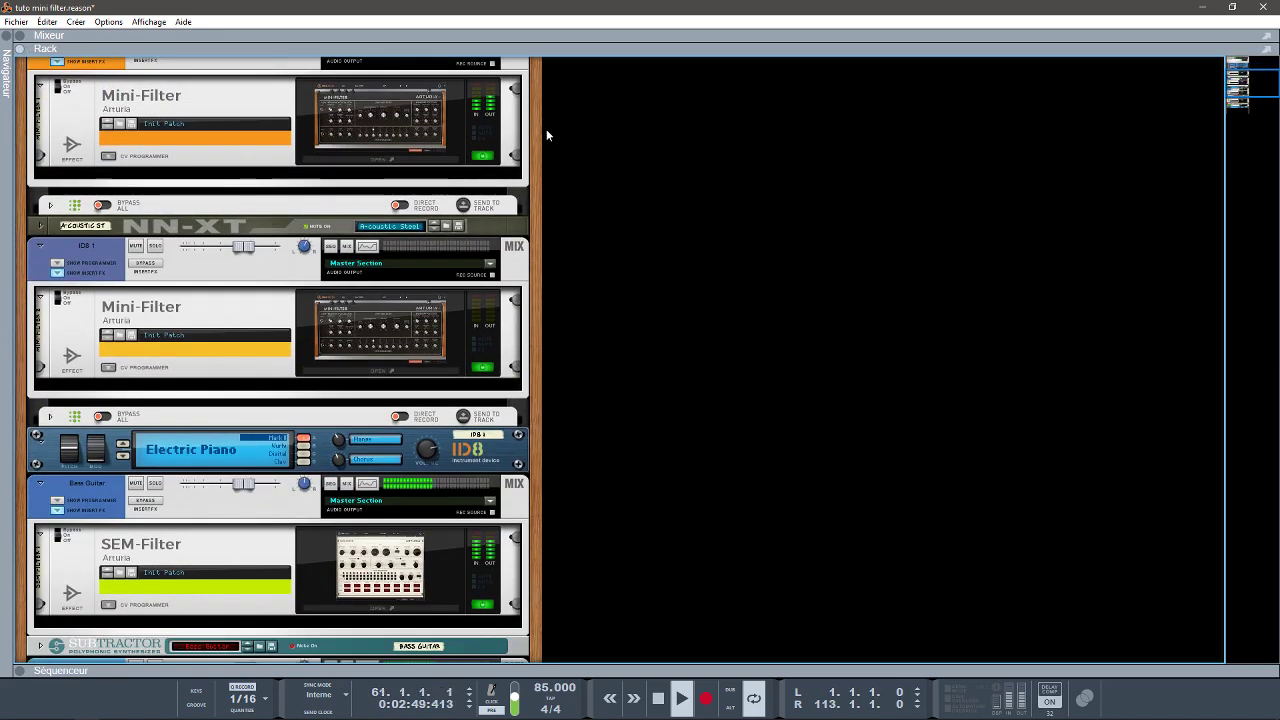
{"action": "left_click", "coordinate": [388, 160]}
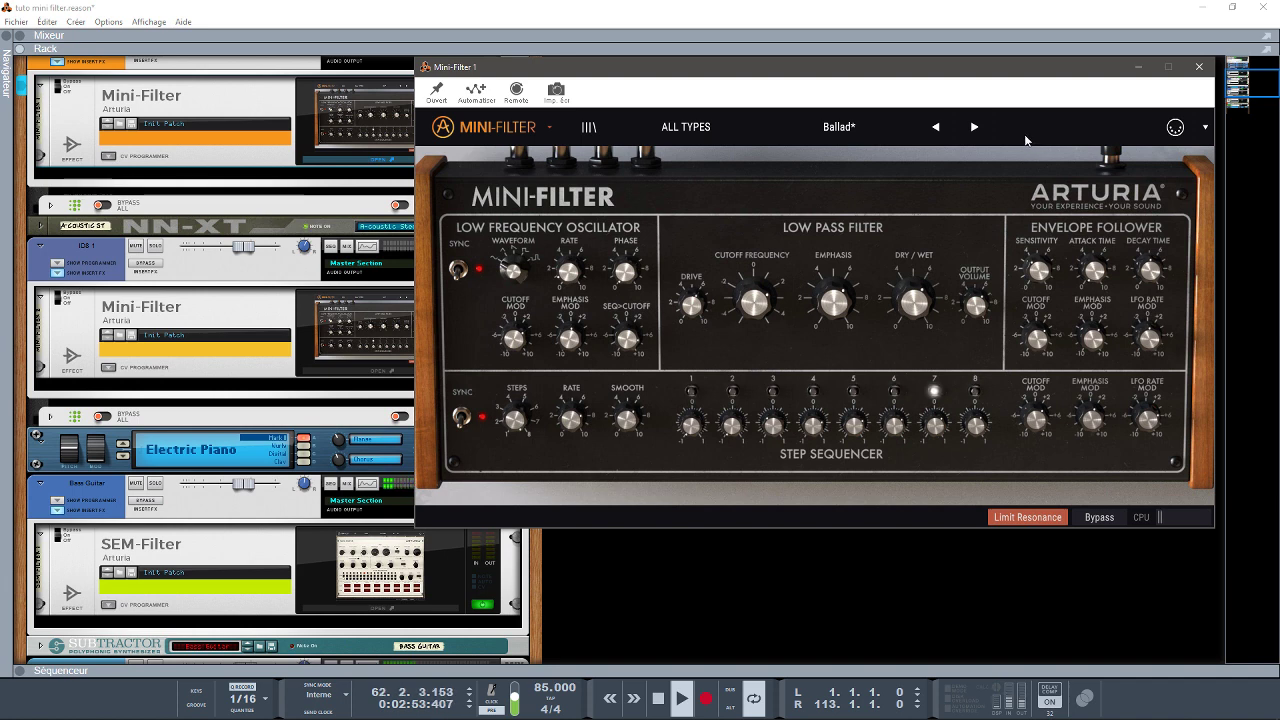
- Resize the Mini-Filter window to 80% and place it in the empty area beside the rack
{"action": "left_click", "coordinate": [494, 132]}
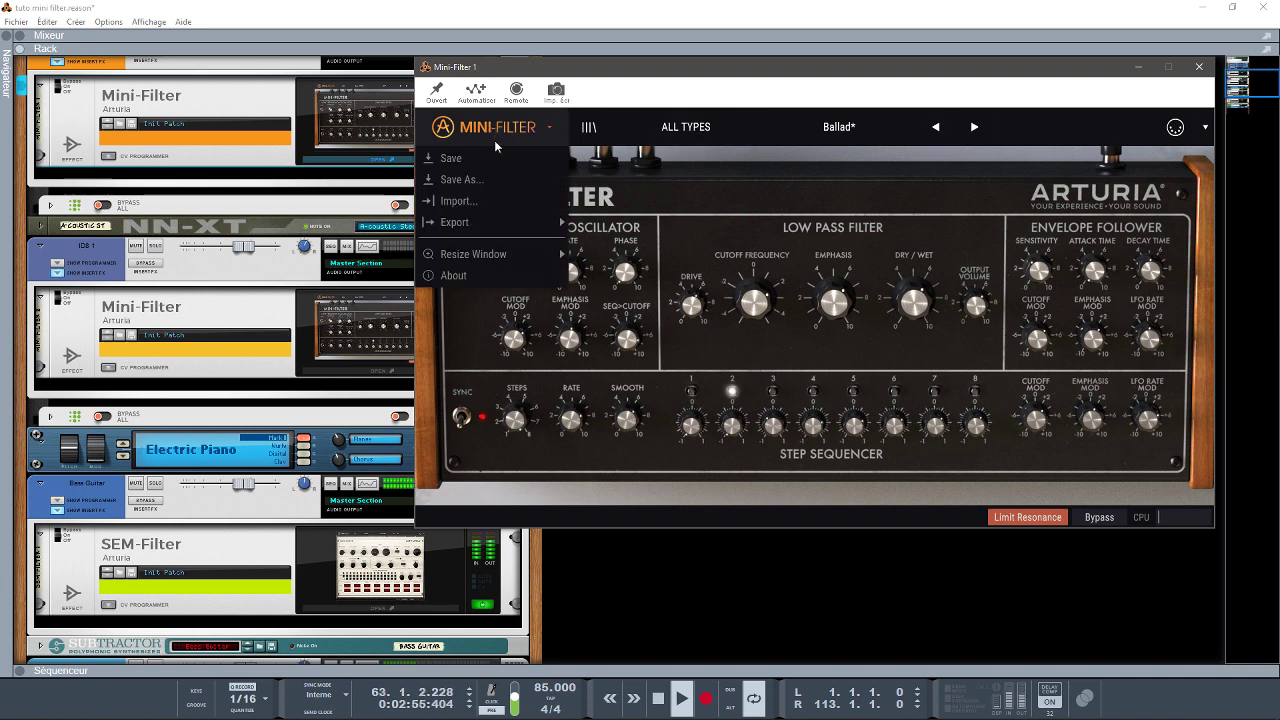
{"action": "mouse_move", "coordinate": [480, 254]}
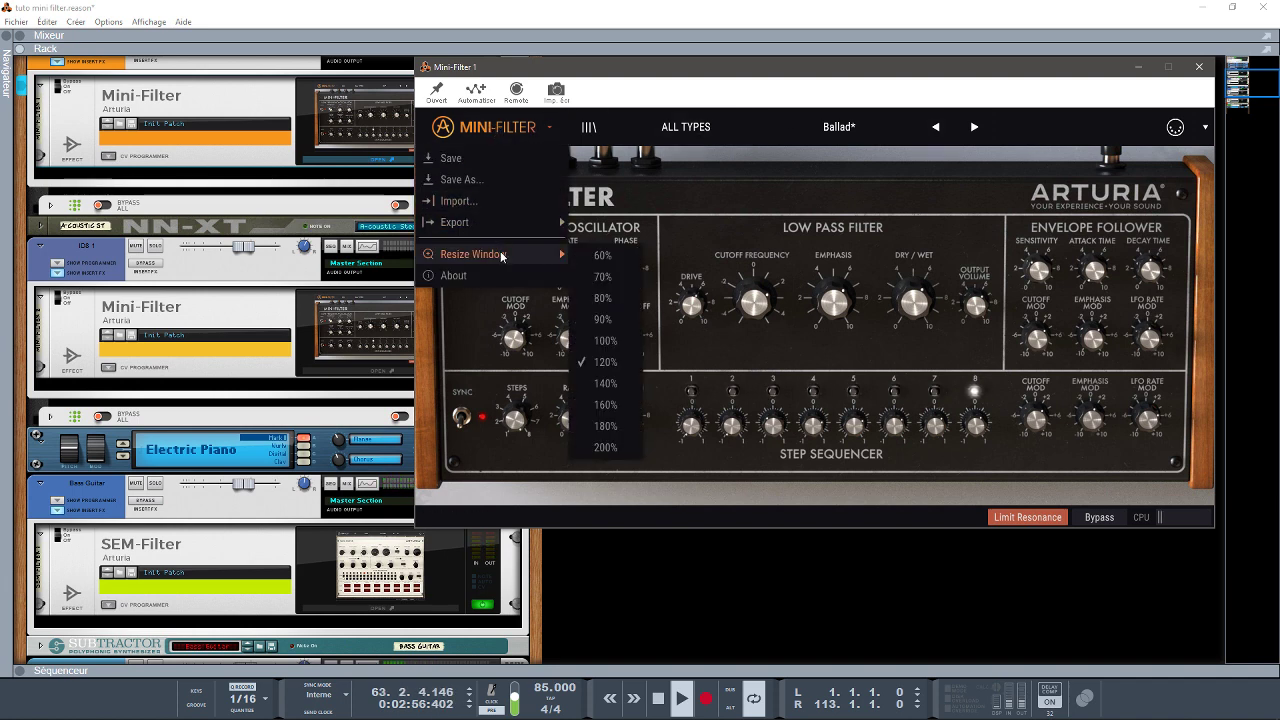
{"action": "left_click", "coordinate": [609, 280]}
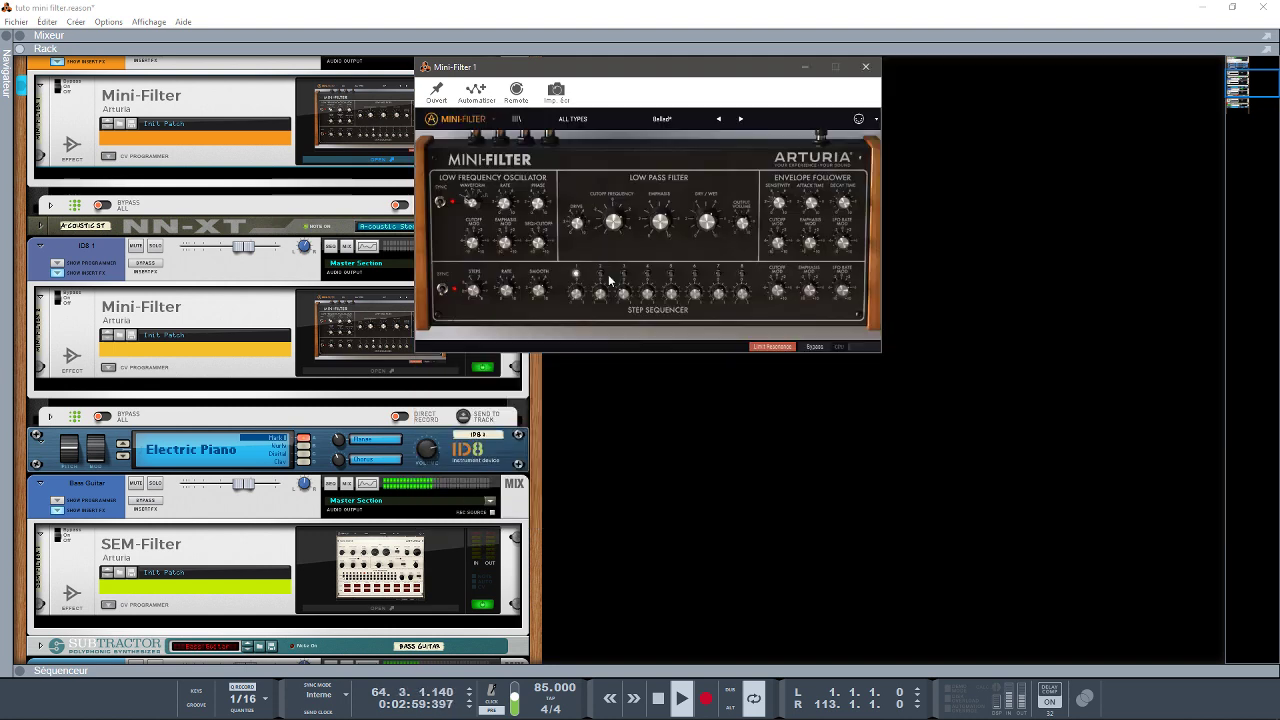
{"action": "left_click", "coordinate": [470, 121]}
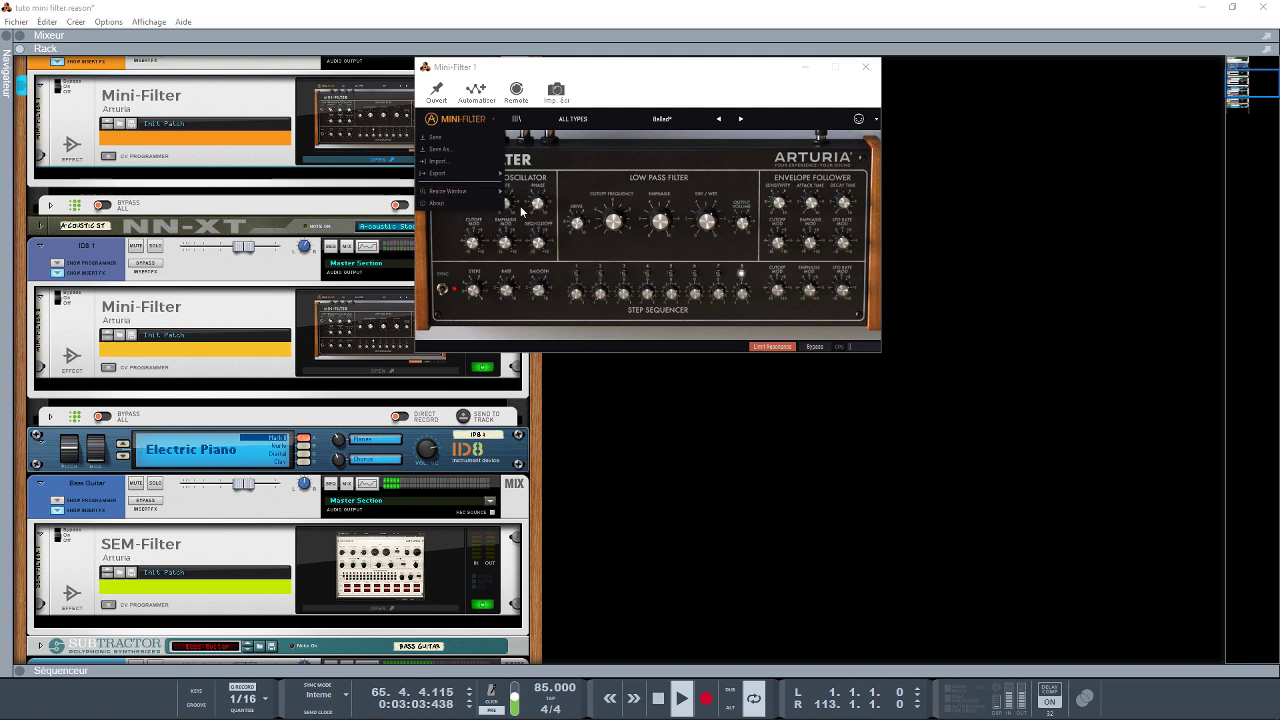
{"action": "left_click", "coordinate": [517, 215]}
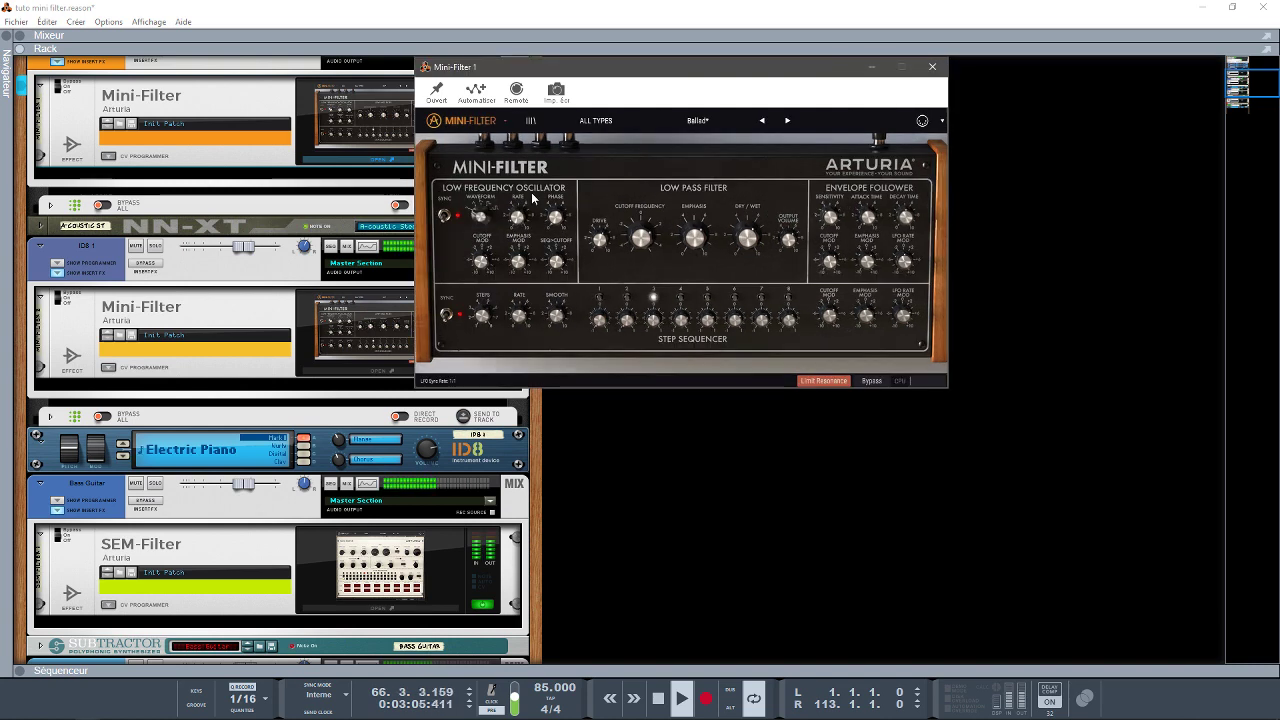
{"action": "left_click_drag", "start_coordinate": [605, 70], "coordinate": [736, 67]}
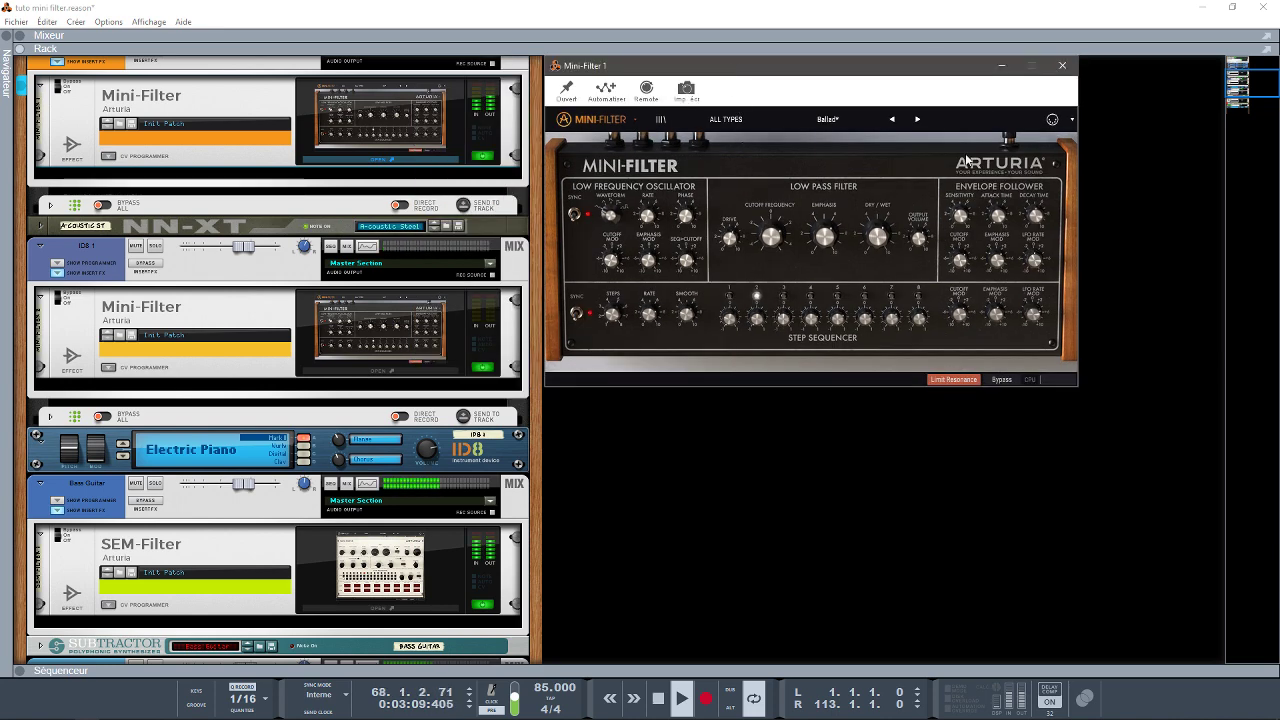
- Show the ID8 2 channel's insert effects in the rack and open its Mini-Filter plugin window
{"action": "left_click_drag", "start_coordinate": [1244, 88], "coordinate": [1244, 92]}
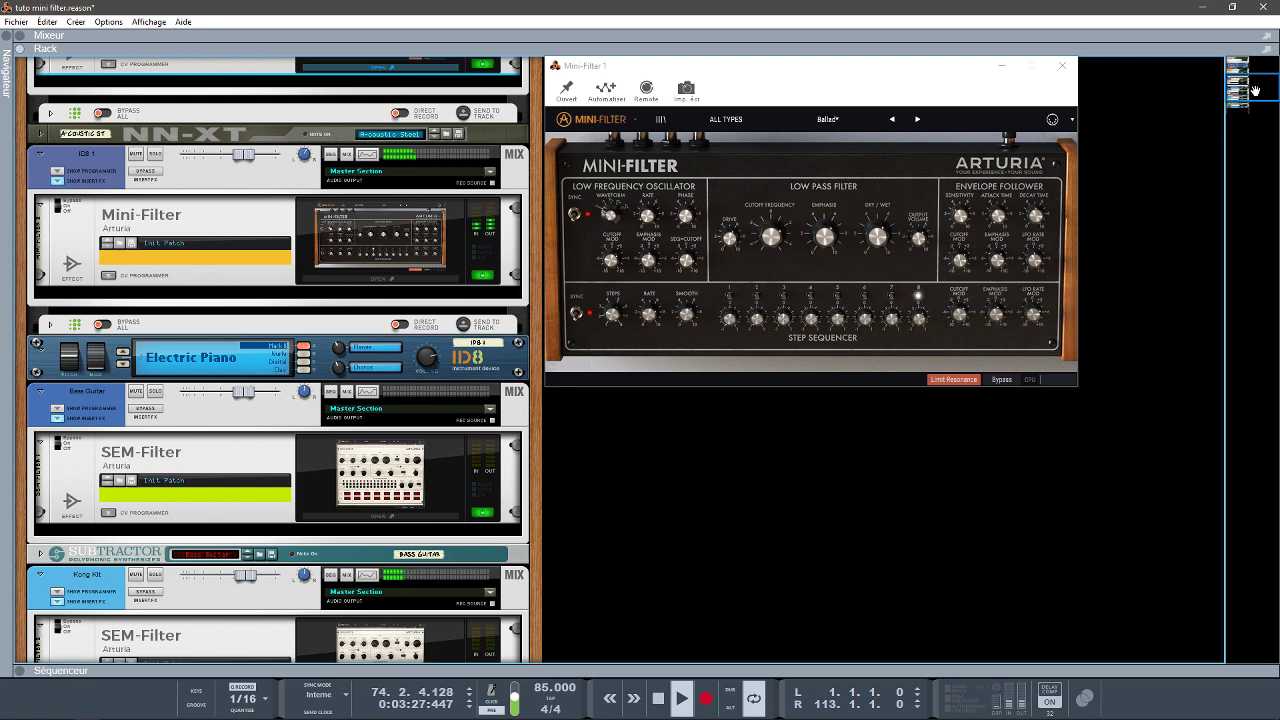
{"action": "left_click_drag", "start_coordinate": [1255, 90], "coordinate": [1261, 110]}
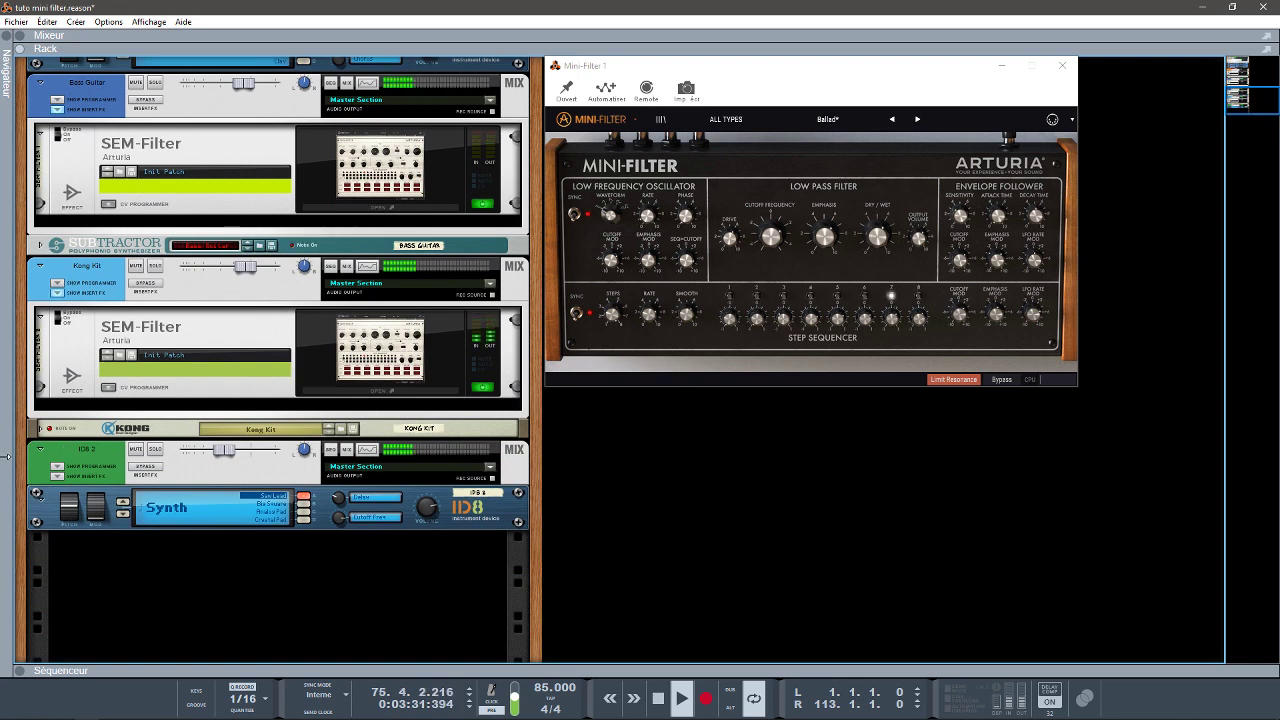
{"action": "left_click", "coordinate": [57, 476]}
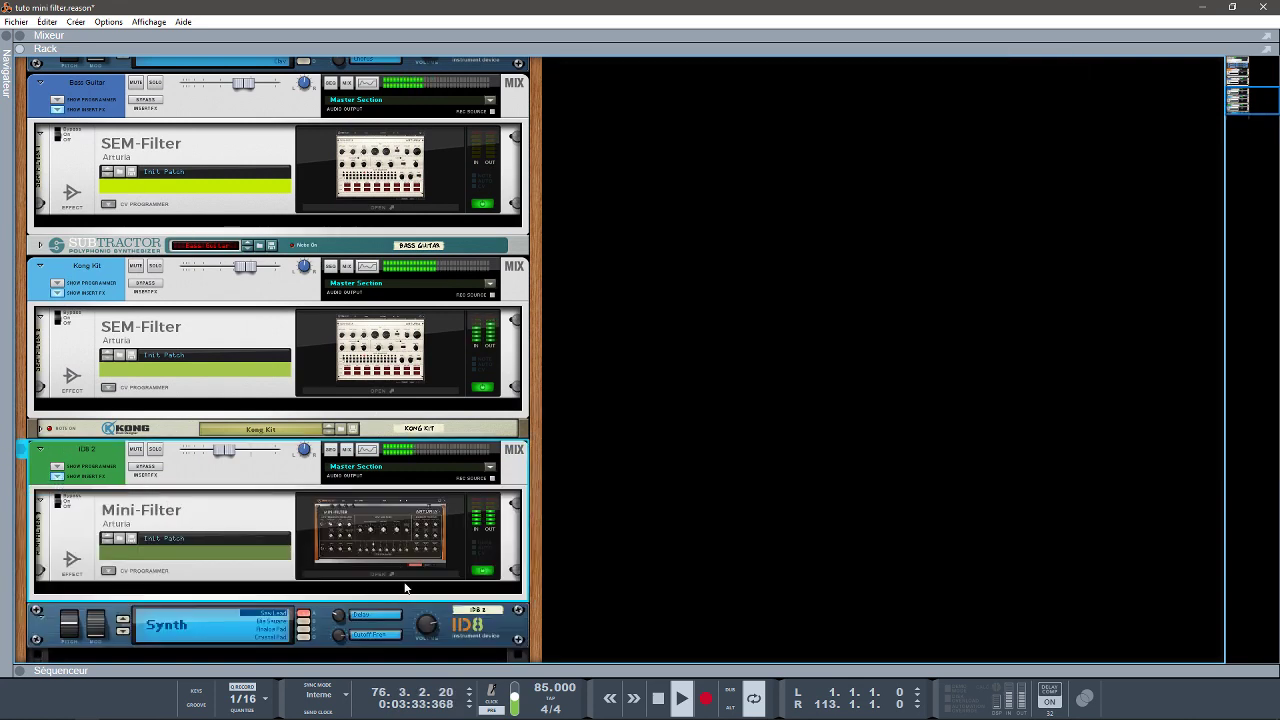
{"action": "left_click", "coordinate": [398, 572]}
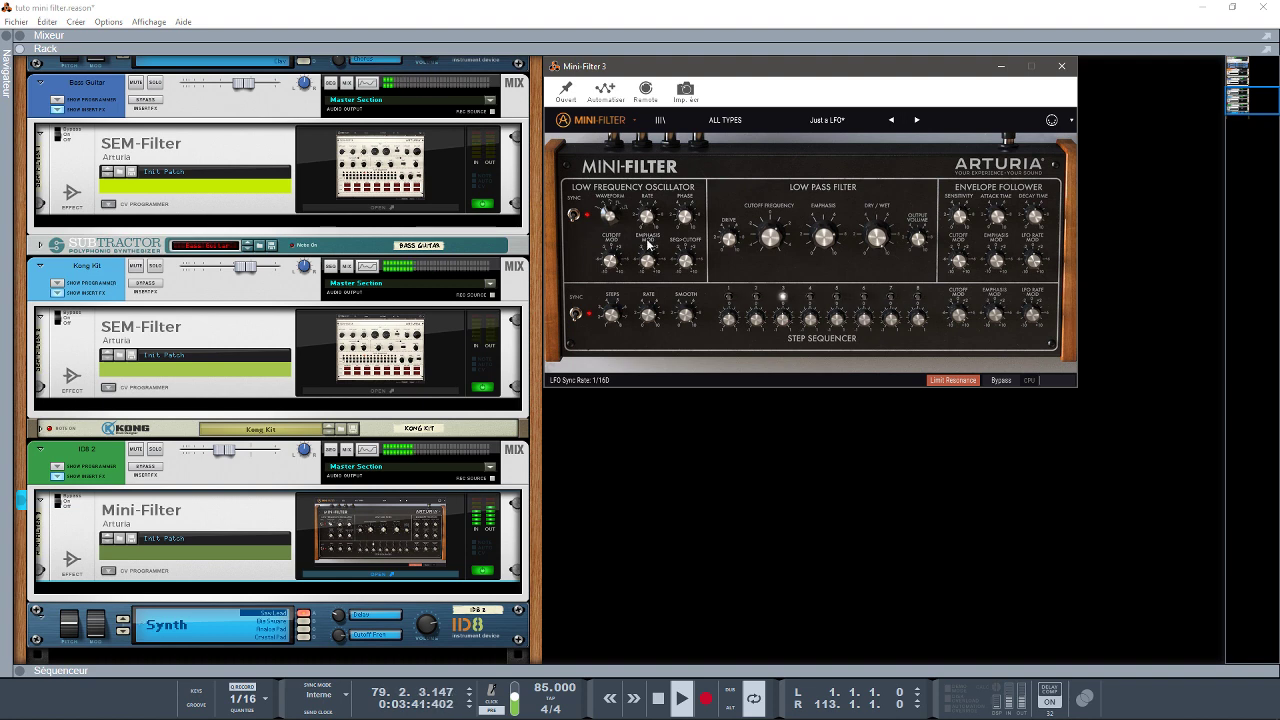
- Vary the LFO rate of the ID8 2 Mini-Filter during playback, trying settings such as 1/8
{"action": "left_click_drag", "start_coordinate": [647, 240], "coordinate": [647, 243]}
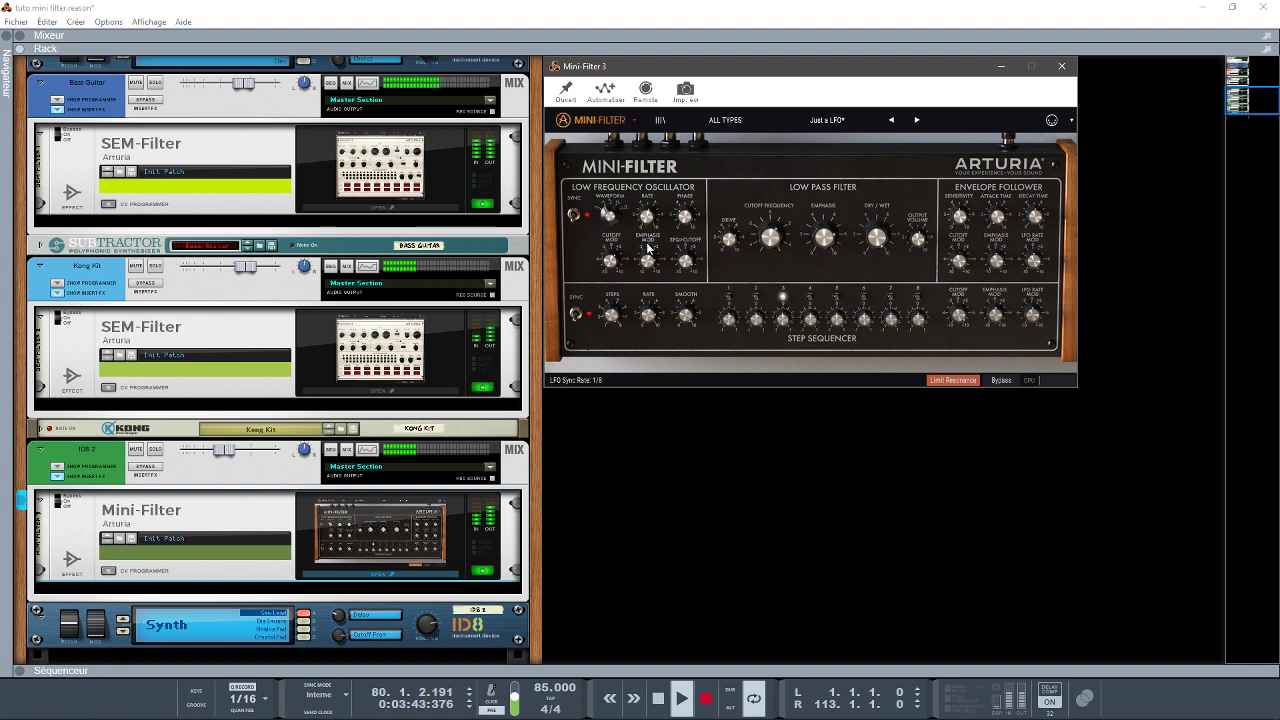
{"action": "left_click_drag", "start_coordinate": [647, 243], "coordinate": [645, 222]}
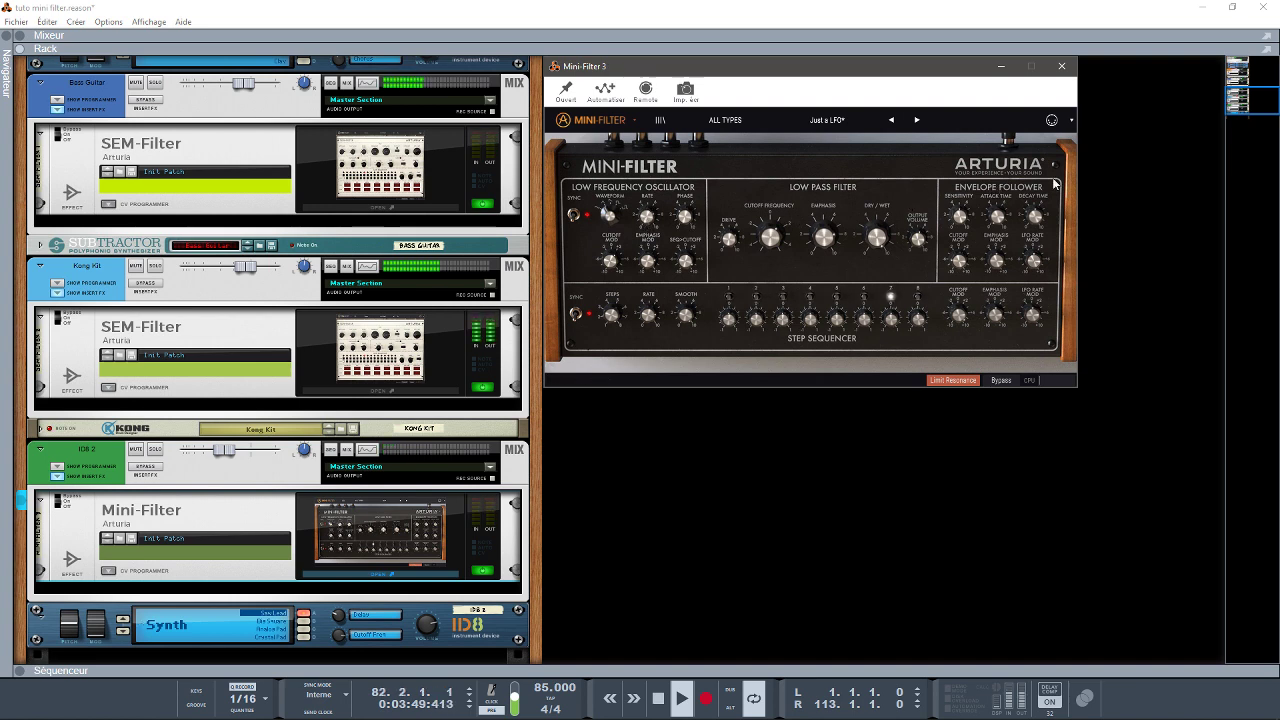
- Open the A-coustic Steel channel's Mini-Filter and try out its emphasis and cutoff frequency controls during playback
{"action": "left_click_drag", "start_coordinate": [1250, 107], "coordinate": [1251, 79]}
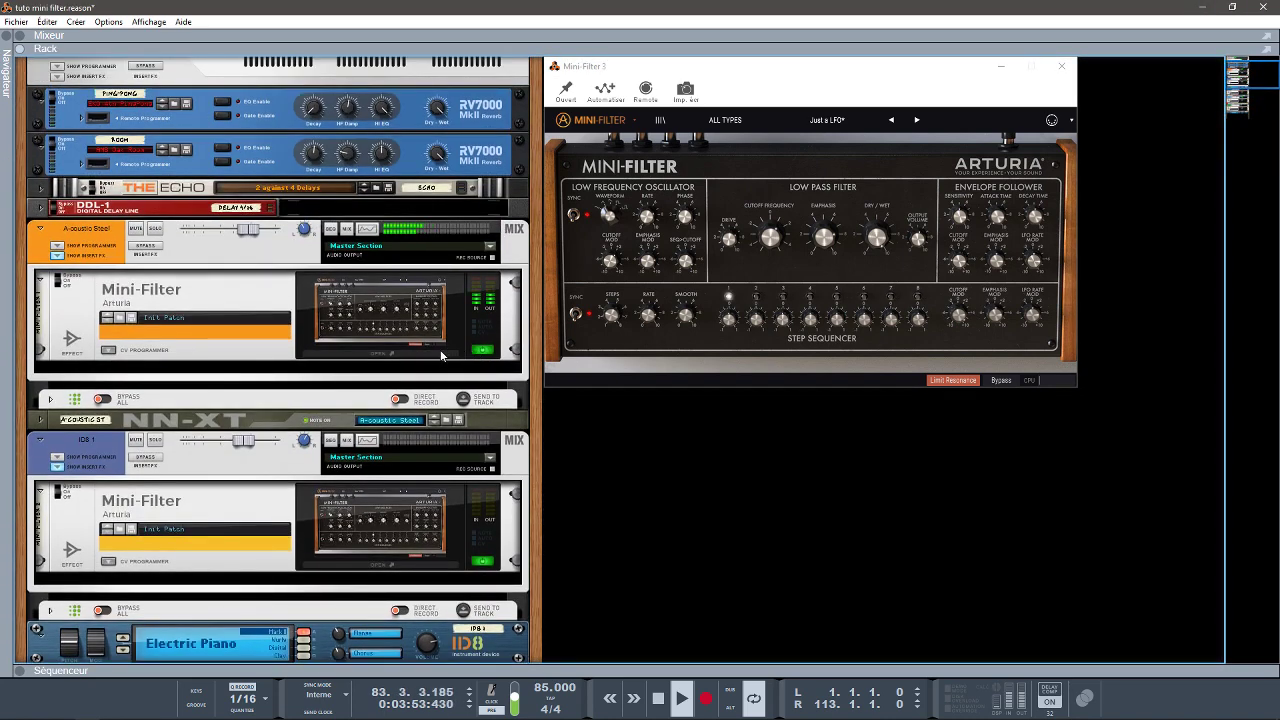
{"action": "left_click", "coordinate": [380, 352]}
{"action": "left_click_drag", "start_coordinate": [896, 258], "coordinate": [863, 175]}
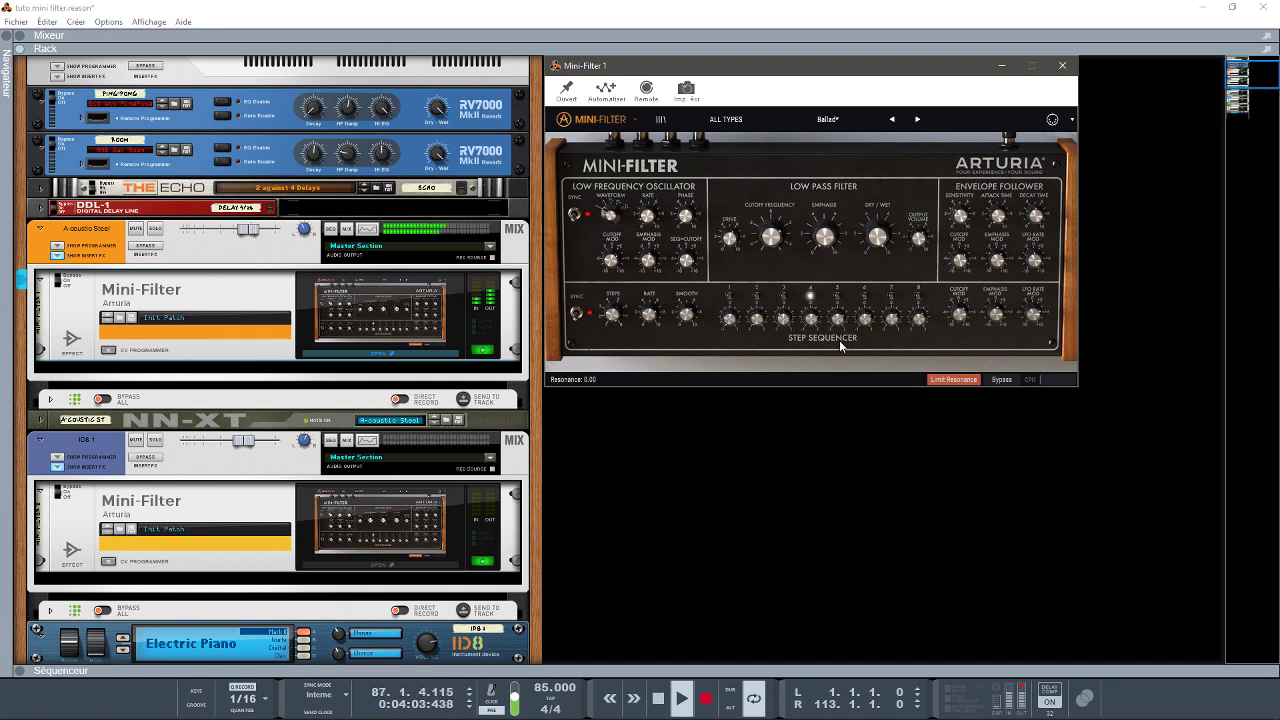
{"action": "left_click_drag", "start_coordinate": [837, 240], "coordinate": [833, 231]}
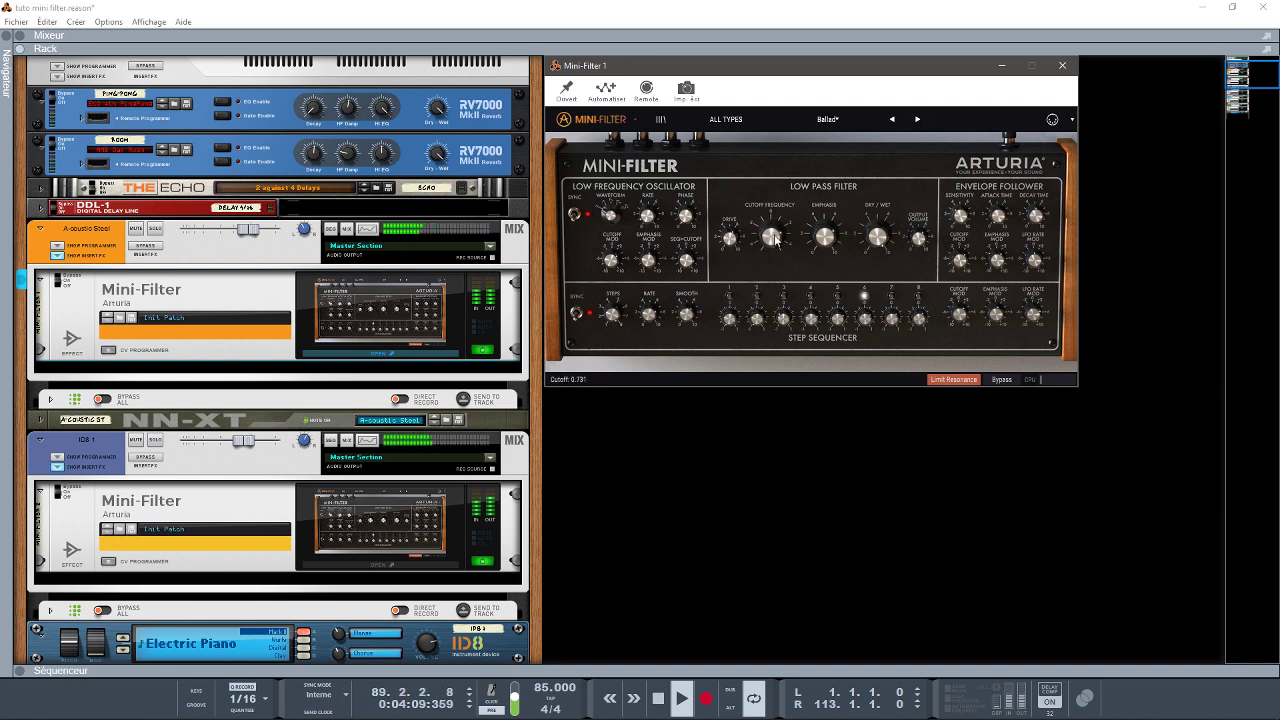
{"action": "mouse_move", "coordinate": [776, 240]}
{"action": "left_mouse_down"}
{"action": "mouse_move", "coordinate": [790, 278]}
{"action": "mouse_move", "coordinate": [770, 251]}
{"action": "mouse_move", "coordinate": [767, 273]}
{"action": "mouse_move", "coordinate": [764, 252]}
{"action": "left_mouse_up"}
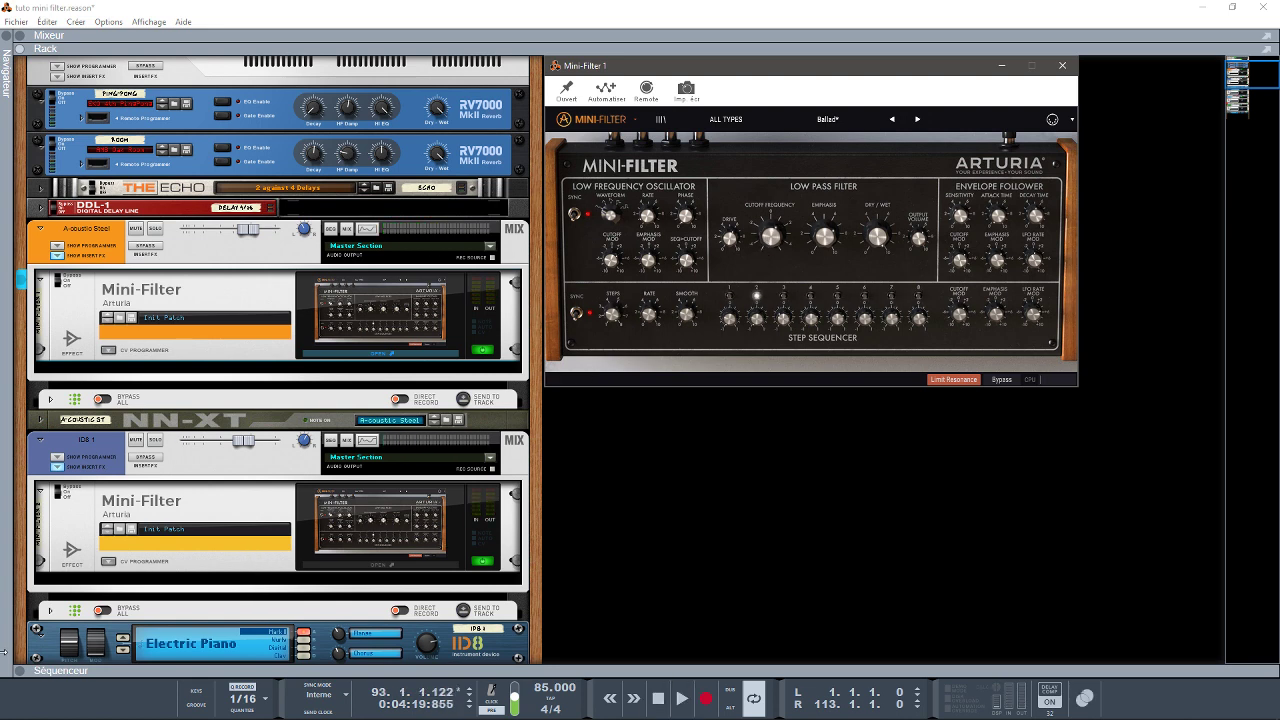
- Expand the sequencer and create an automation lane for the A-coustic Steel Mini-Filter's cutoff frequency
{"action": "left_click", "coordinate": [20, 674]}
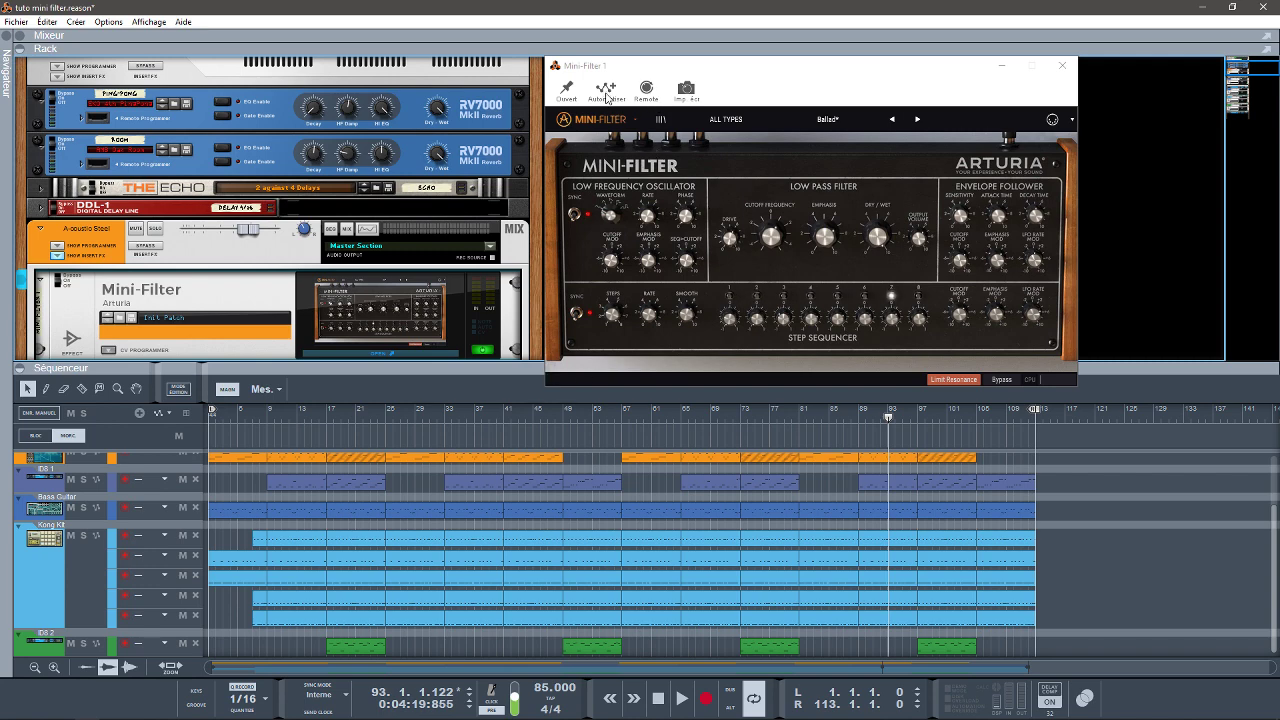
{"action": "left_click", "coordinate": [608, 90]}
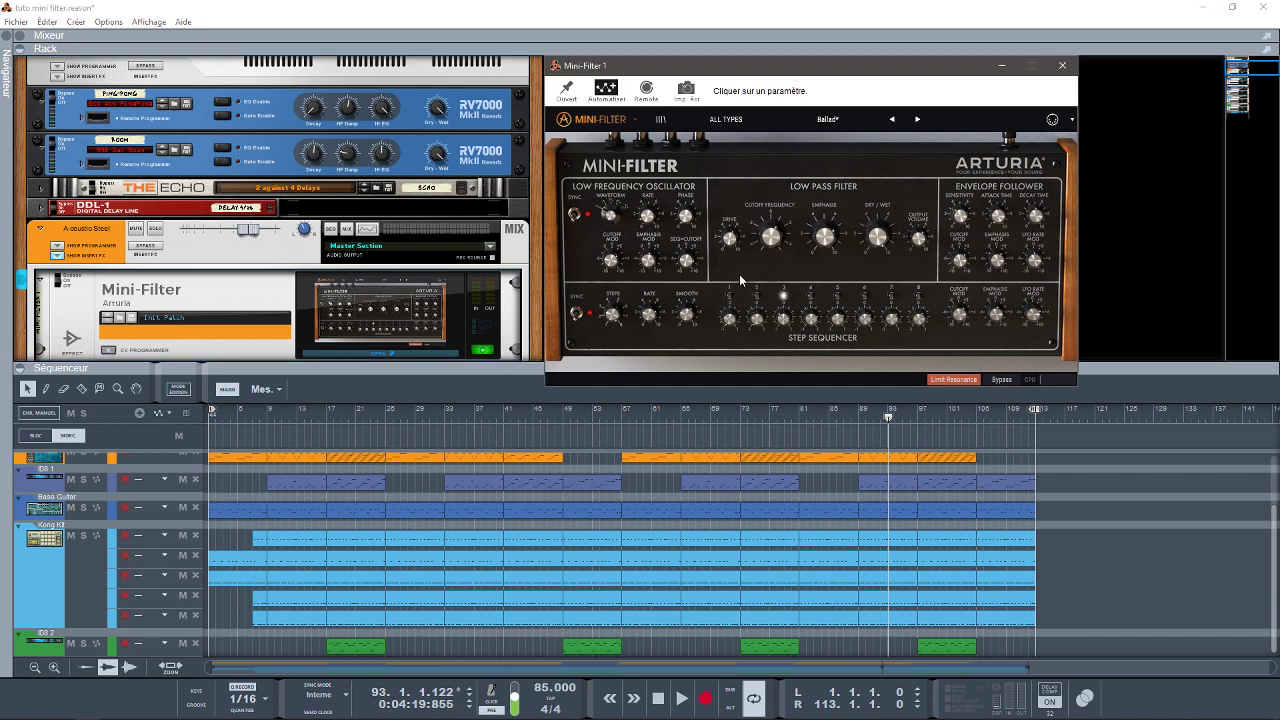
{"action": "left_click", "coordinate": [769, 237]}
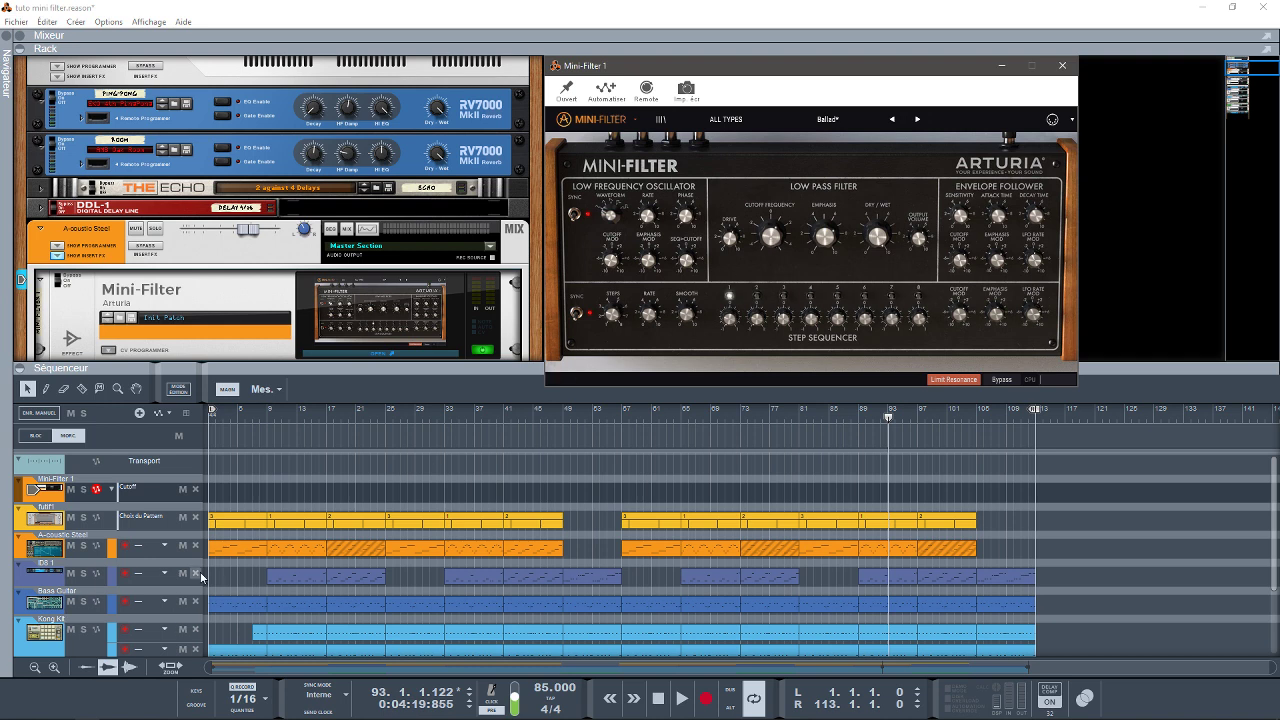
- Map the Mini-Filter 1 cutoff as a remote override to Ch1-CC 52 on the MIDI Multichannel control surface, using learn from input
{"action": "left_click", "coordinate": [647, 90]}
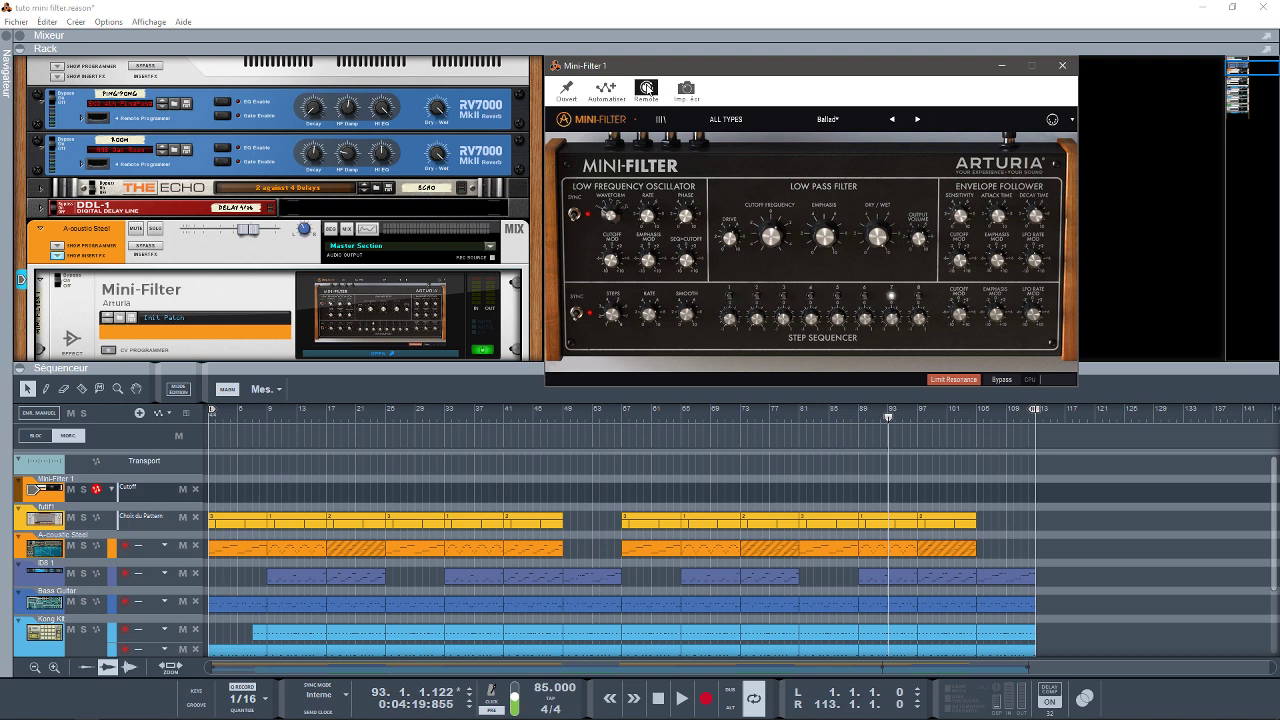
{"action": "left_click", "coordinate": [763, 238]}
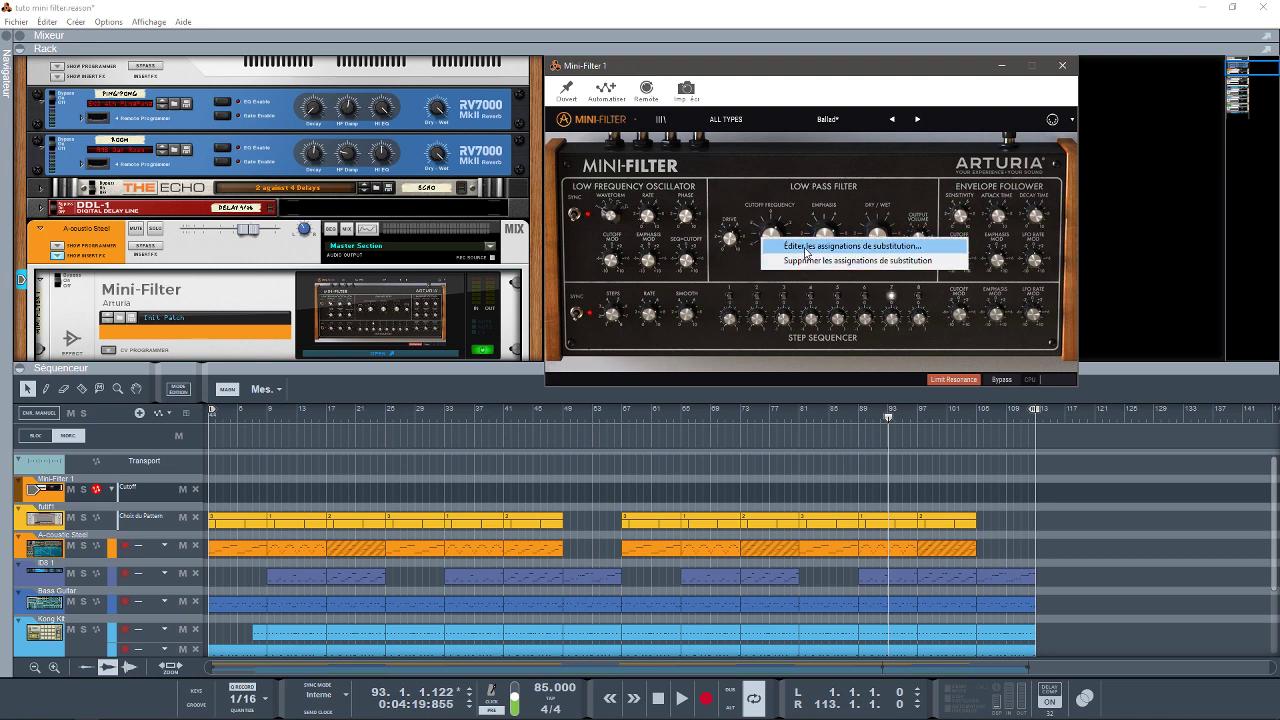
{"action": "left_click", "coordinate": [806, 246]}
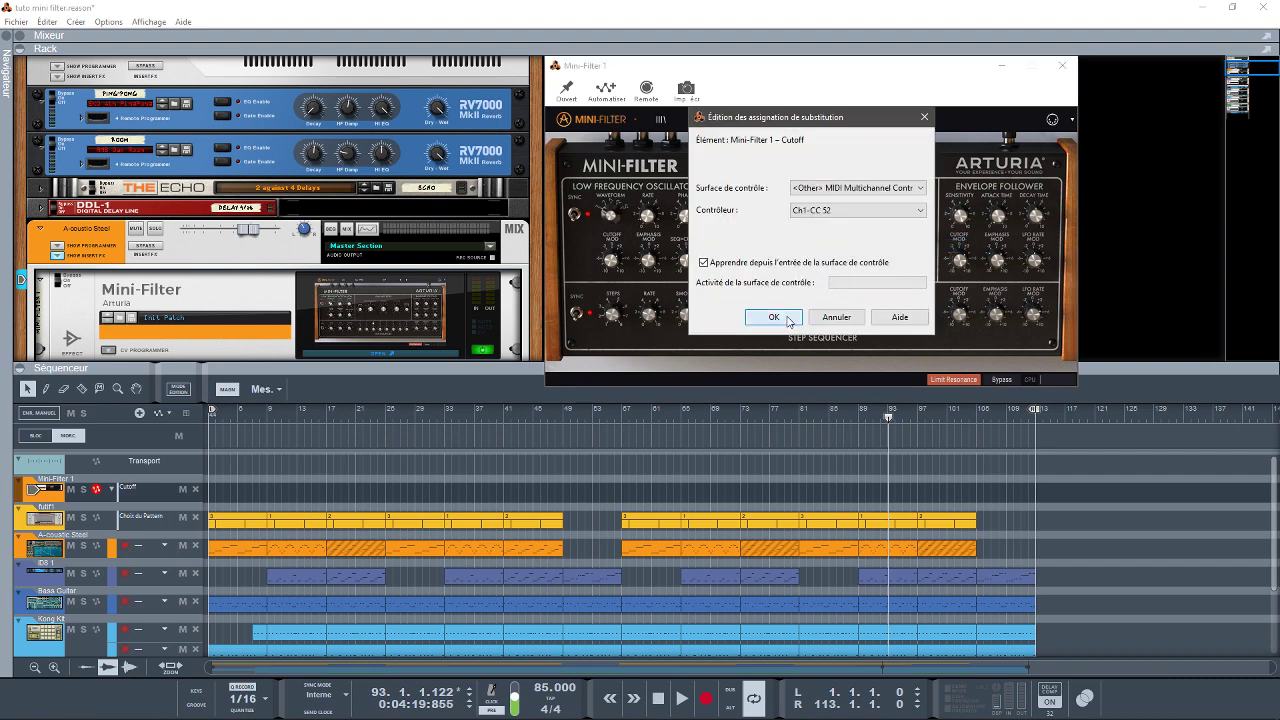
{"action": "left_click", "coordinate": [788, 319]}
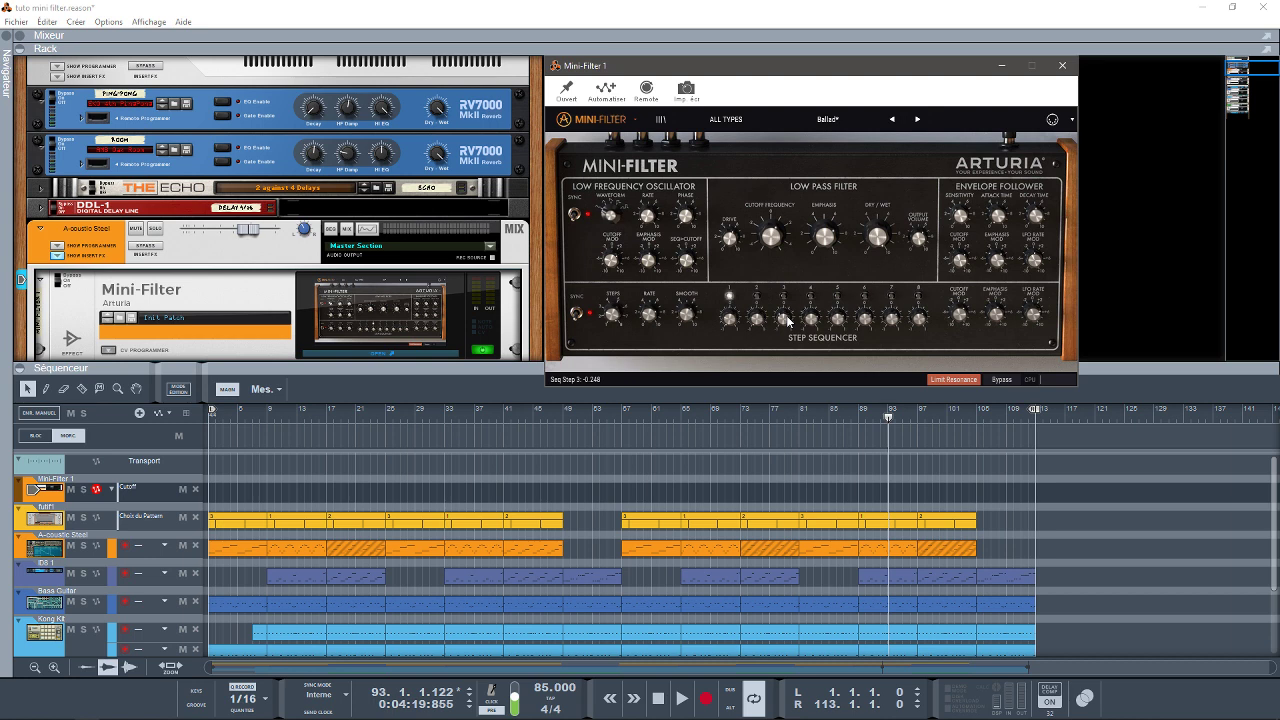
- Record about 12 bars of Mini-Filter 1 cutoff automation from the song start and play the recorded section back
{"action": "key", "text": "shift+Return"}
{"action": "key", "text": "ctrl+Return"}
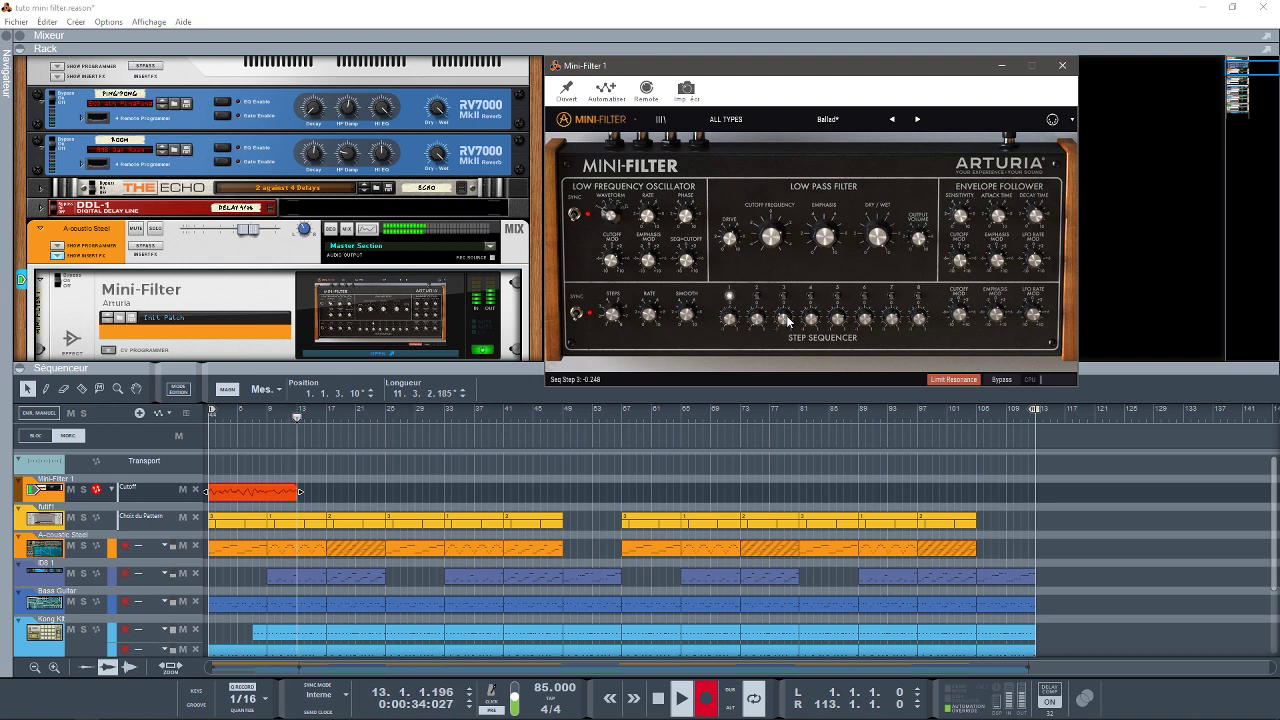
{"action": "key", "text": "space"}
{"action": "key", "text": "KP_0"}
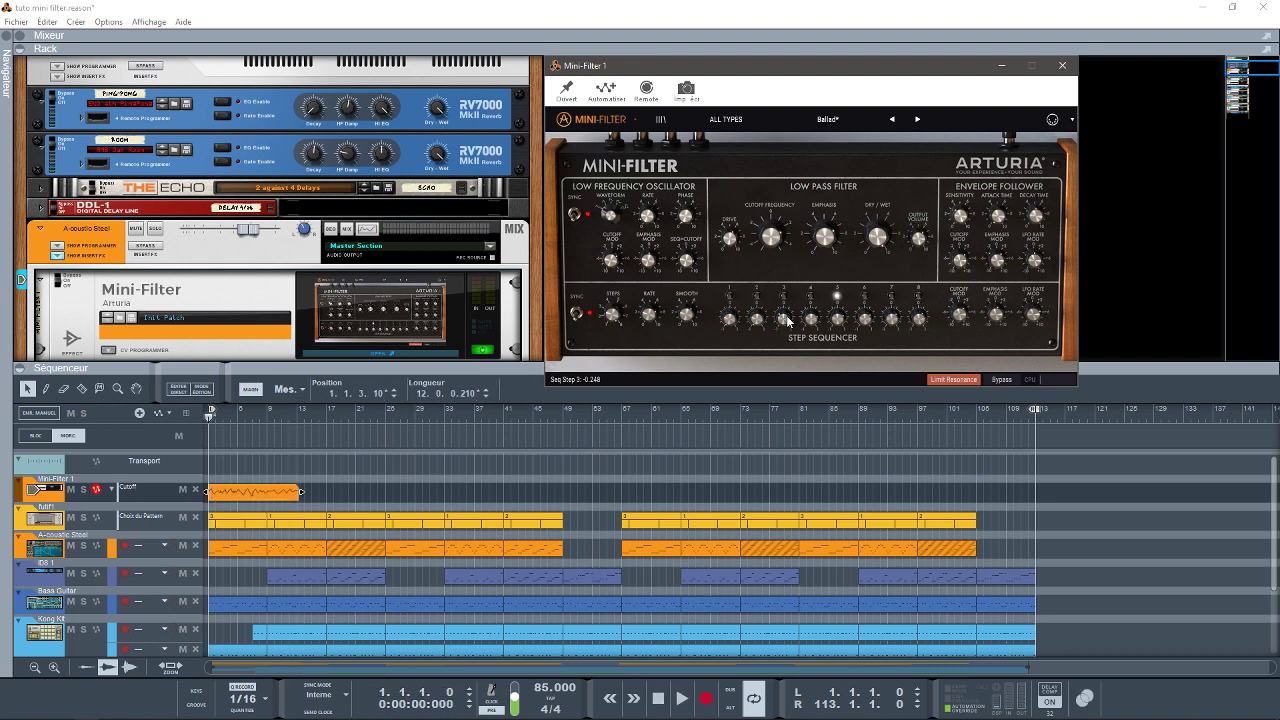
{"action": "key", "text": "space"}
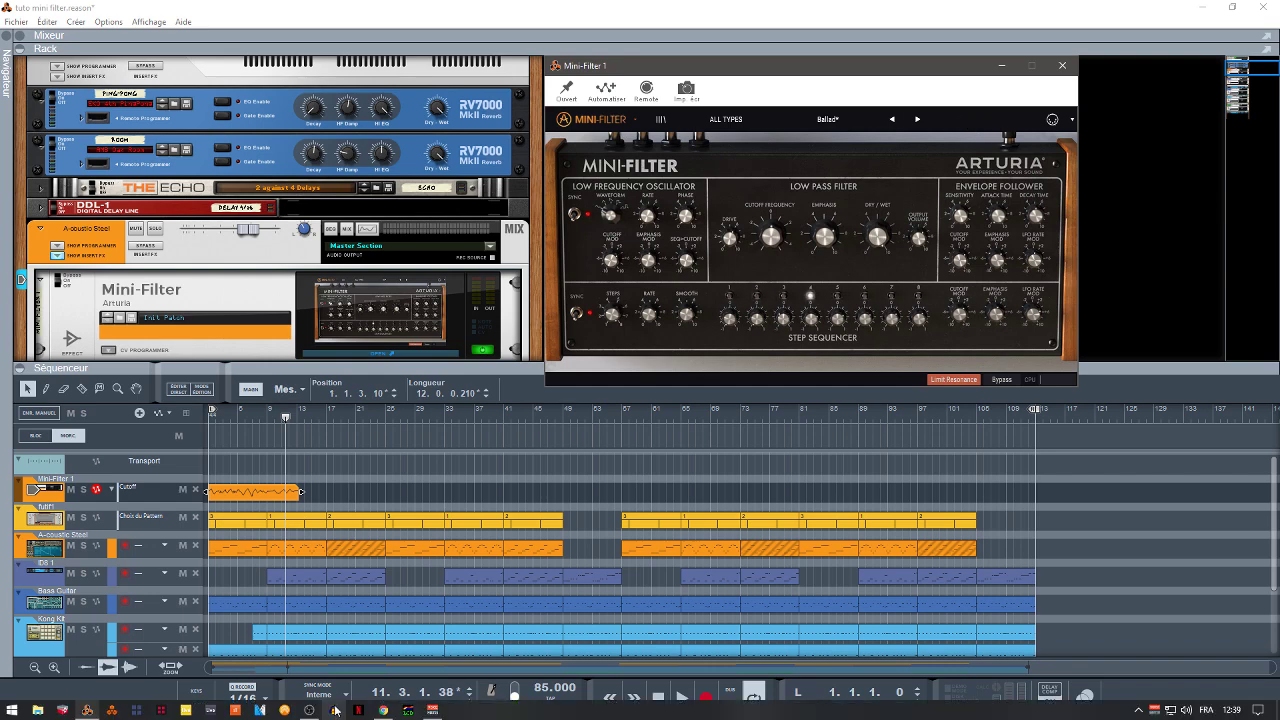
- Switch to Chrome and show the Mini-Filter product overview with its purchase options on the Arturia website
{"action": "left_click", "coordinate": [385, 710]}
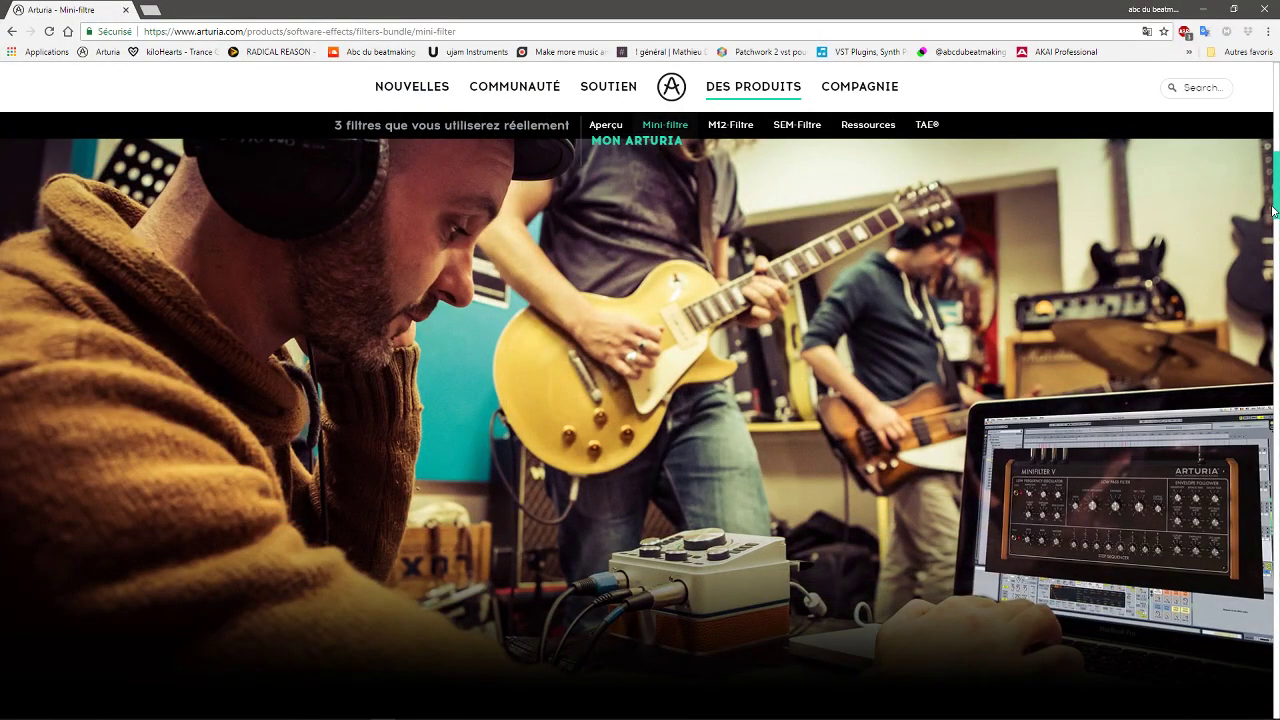
{"action": "scroll", "coordinate": [1273, 210], "scroll_direction": "up", "scroll_amount": 10}
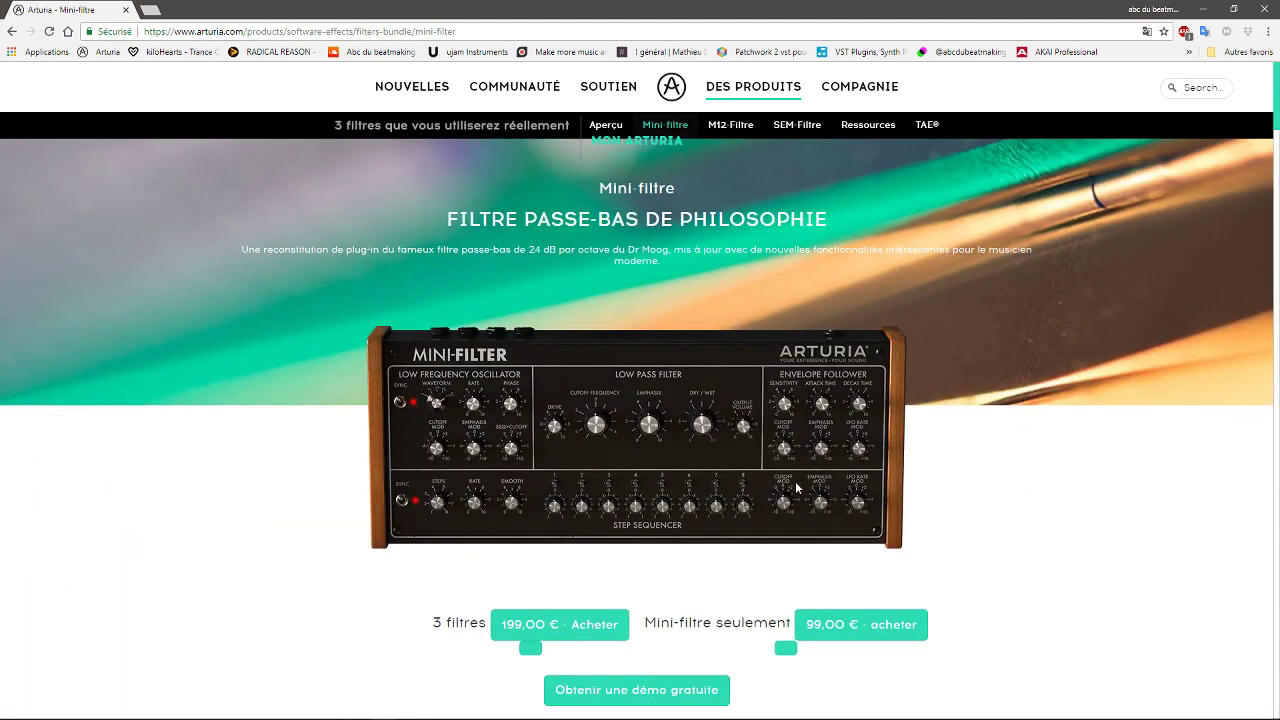